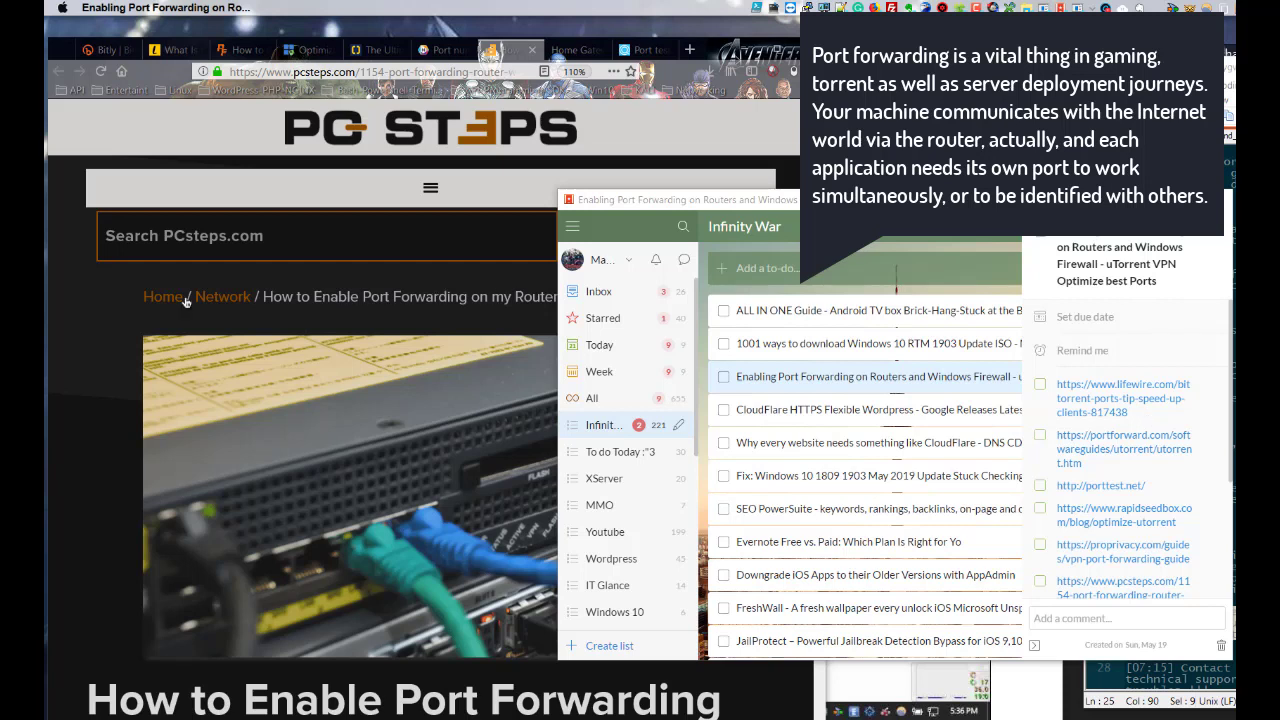
Bring the browser forward and read the introduction of the PCsteps port forwarding article, highlighting "Web Servers"
left_click(78, 335)
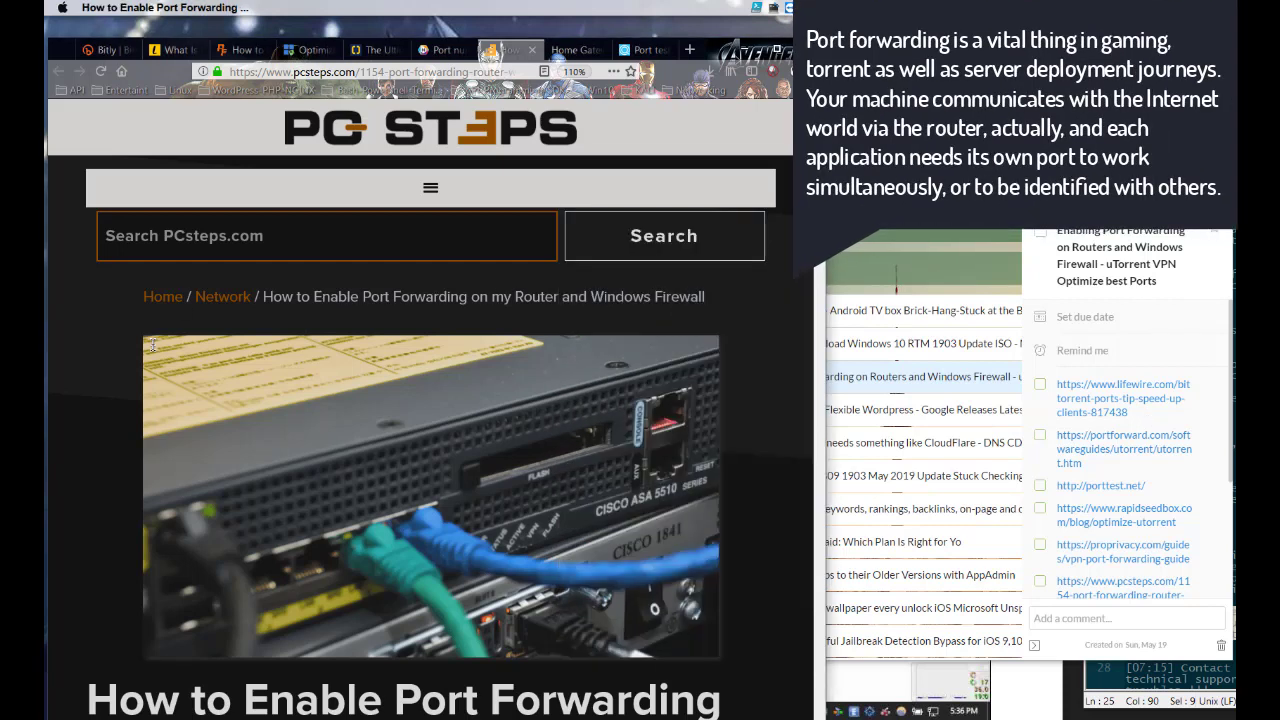
scroll(152, 344, "down", 4)
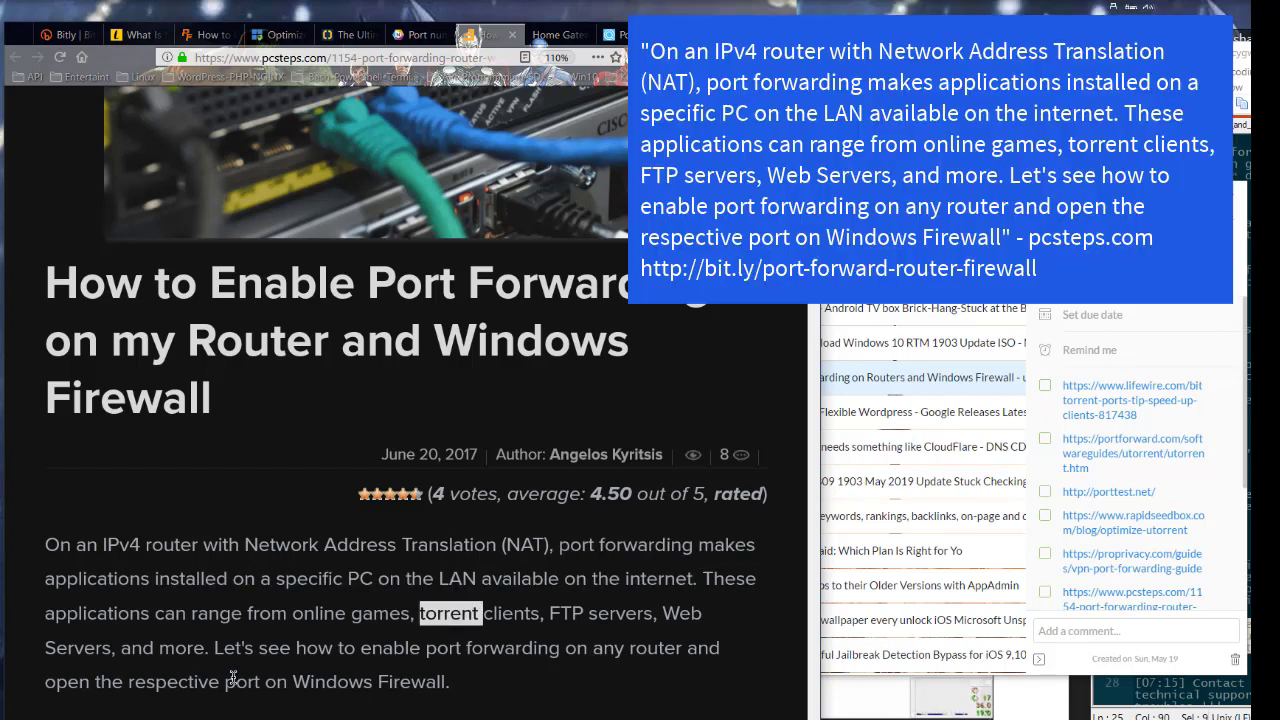
left_click_drag(667, 608, 117, 650)
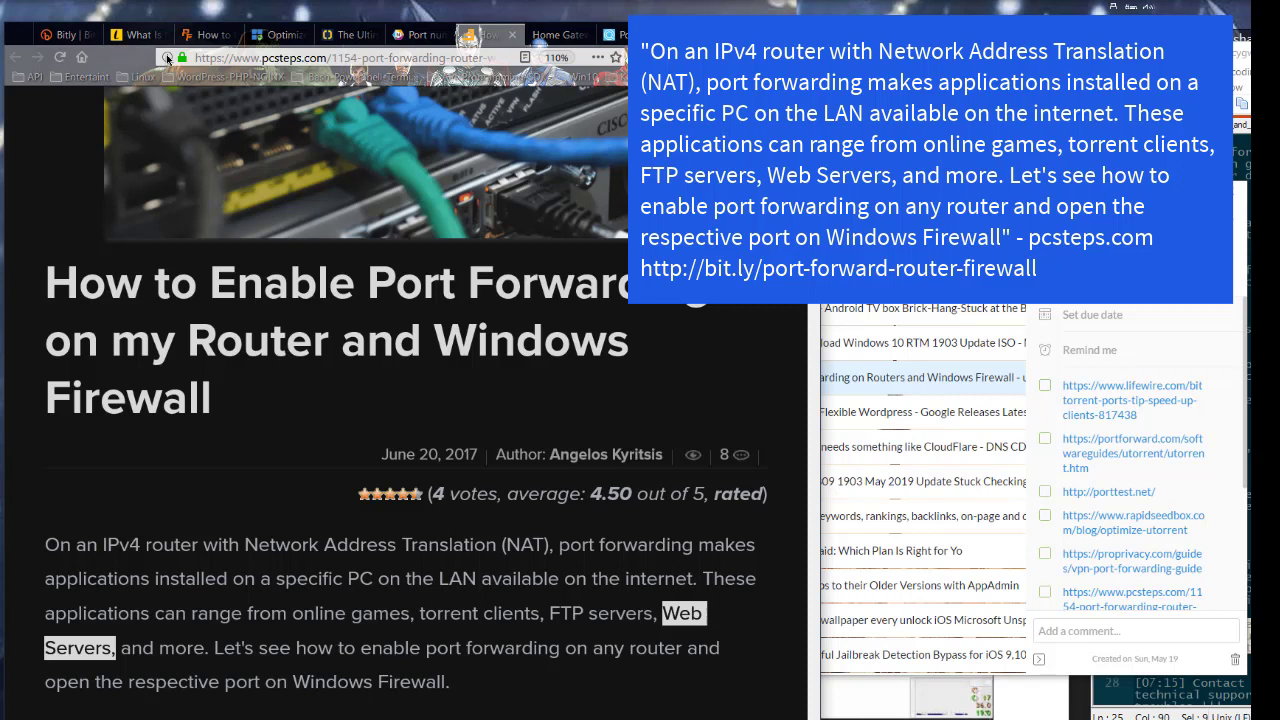
Review the Lifewire article on BitTorrent download speed, highlighting the passages about P2P ports and opening the port on router and firewall
key("ctrl+2")
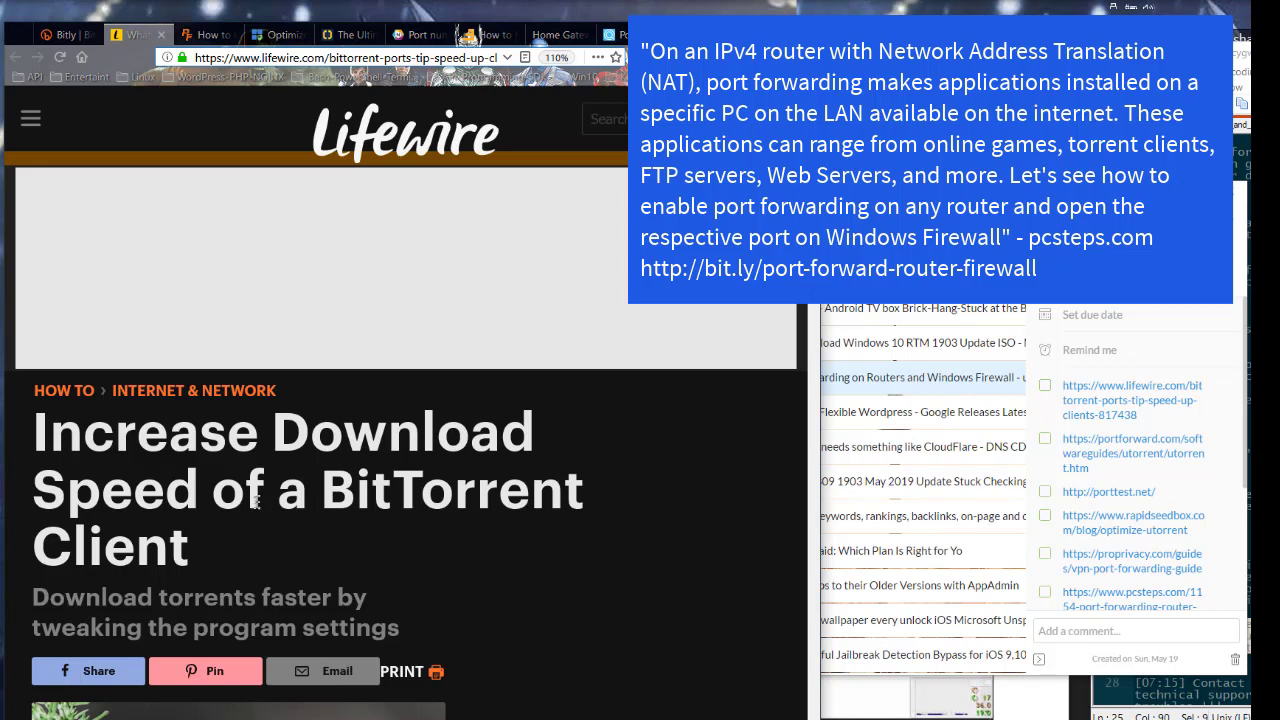
left_click_drag(326, 480, 362, 558)
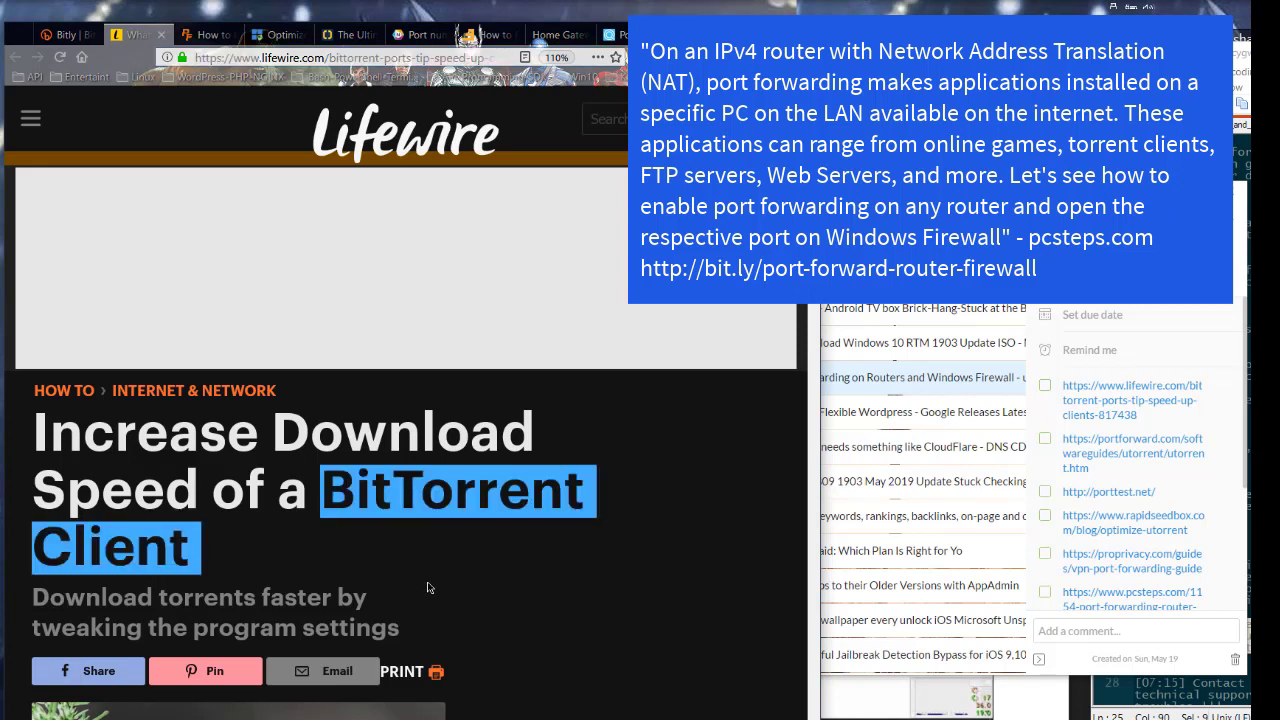
scroll(427, 578, "down", 5)
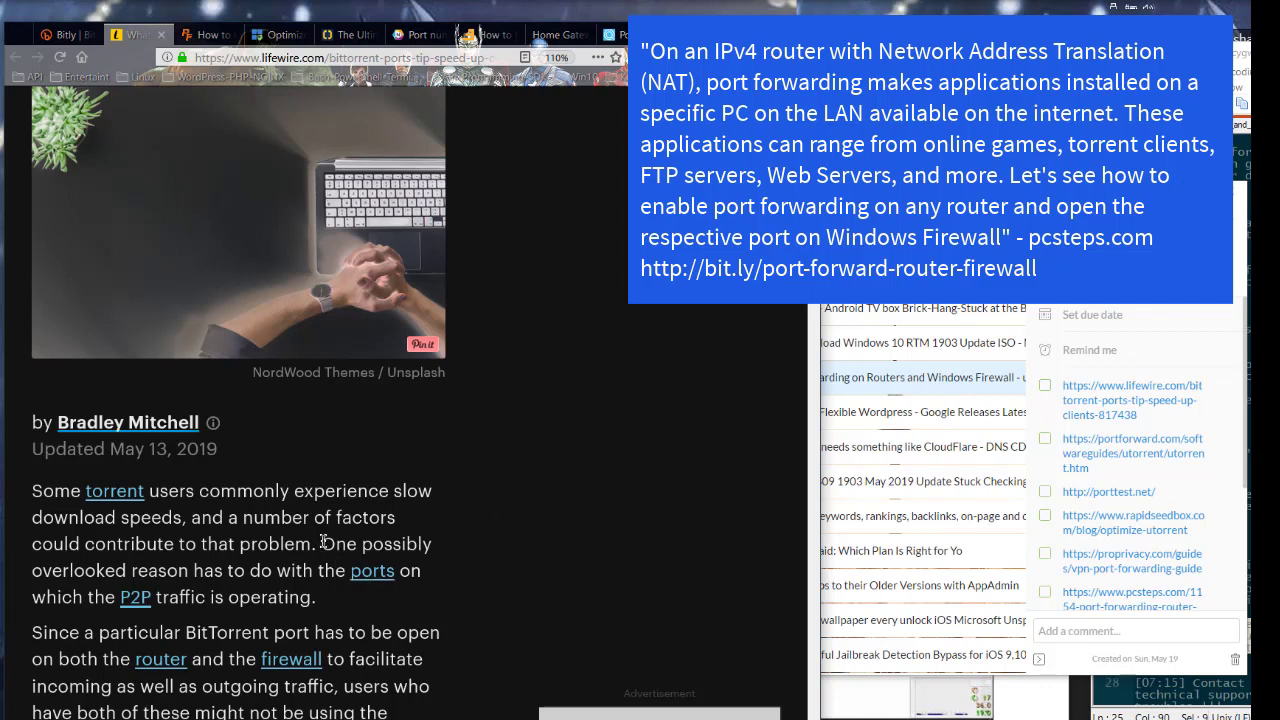
left_click_drag(321, 544, 312, 598)
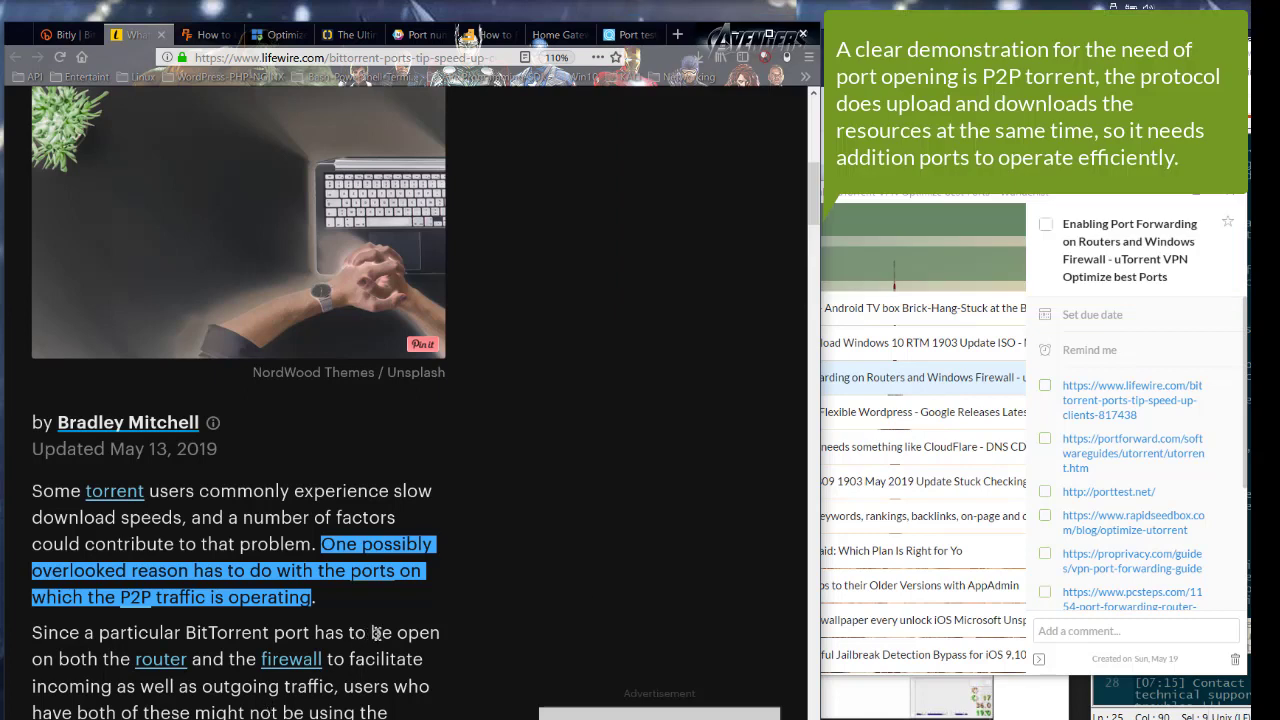
left_click_drag(274, 634, 322, 660)
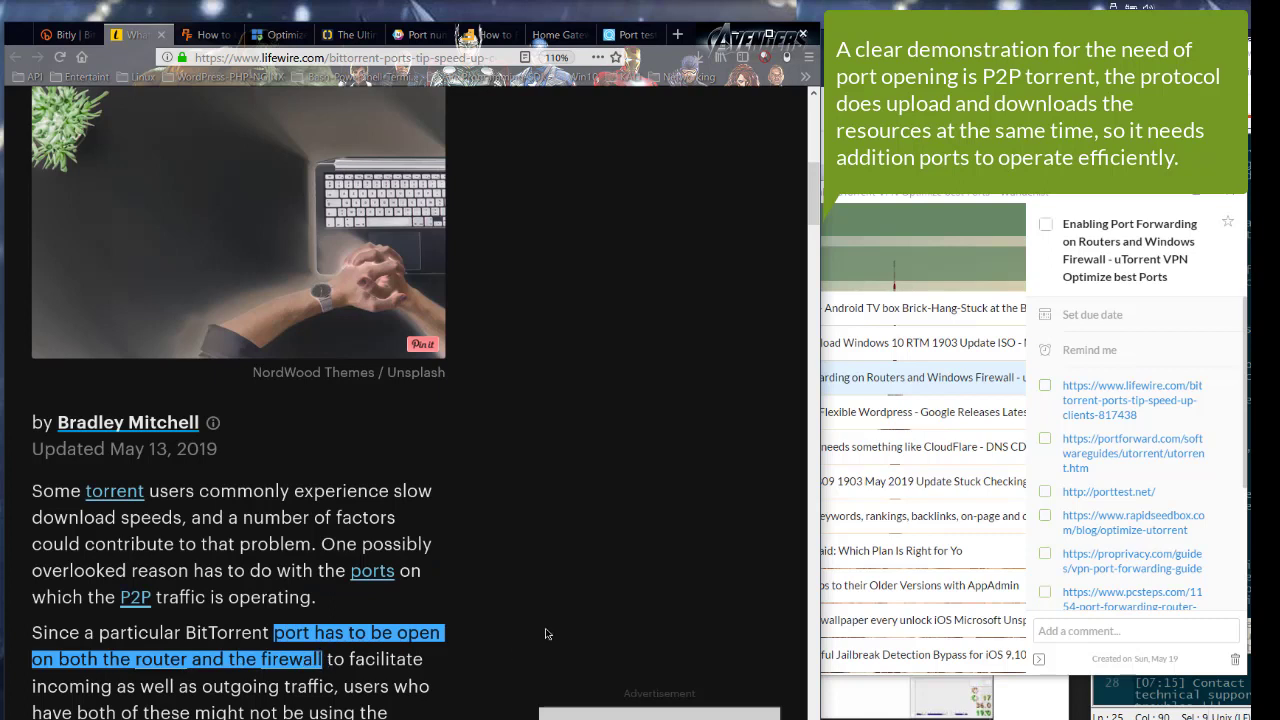
scroll(572, 576, "down", 4)
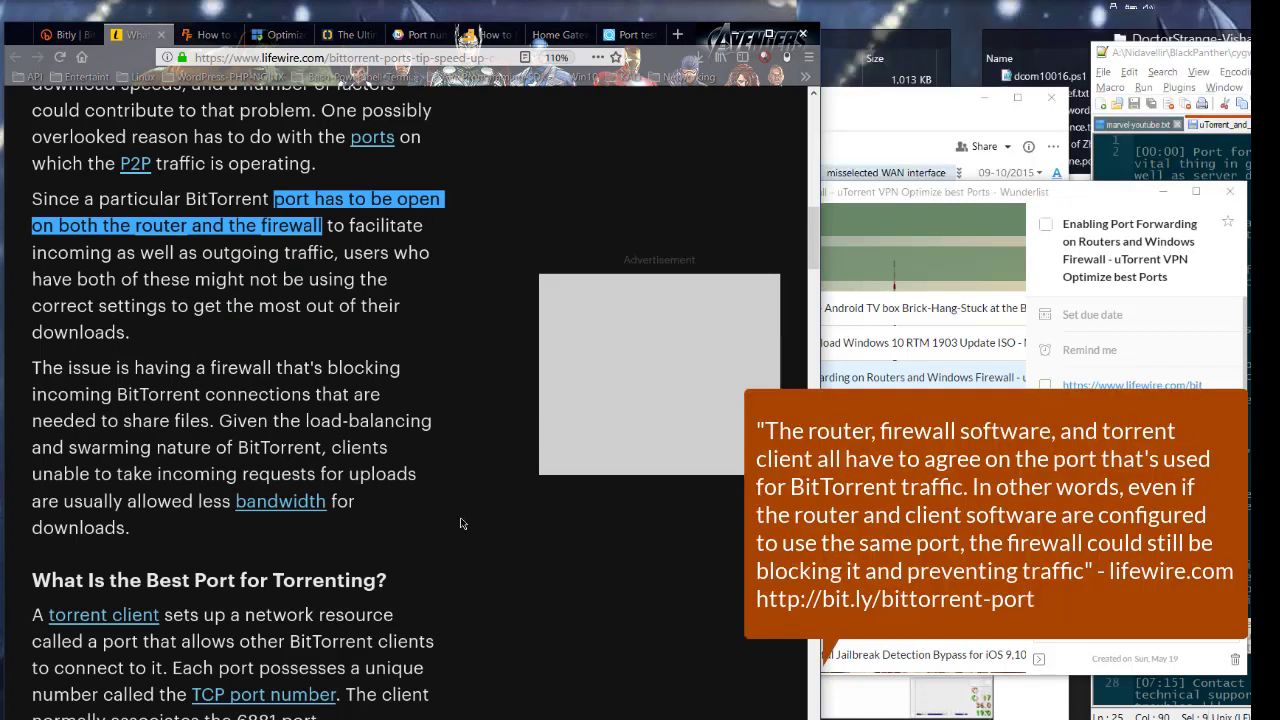
scroll(460, 523, "down", 4)
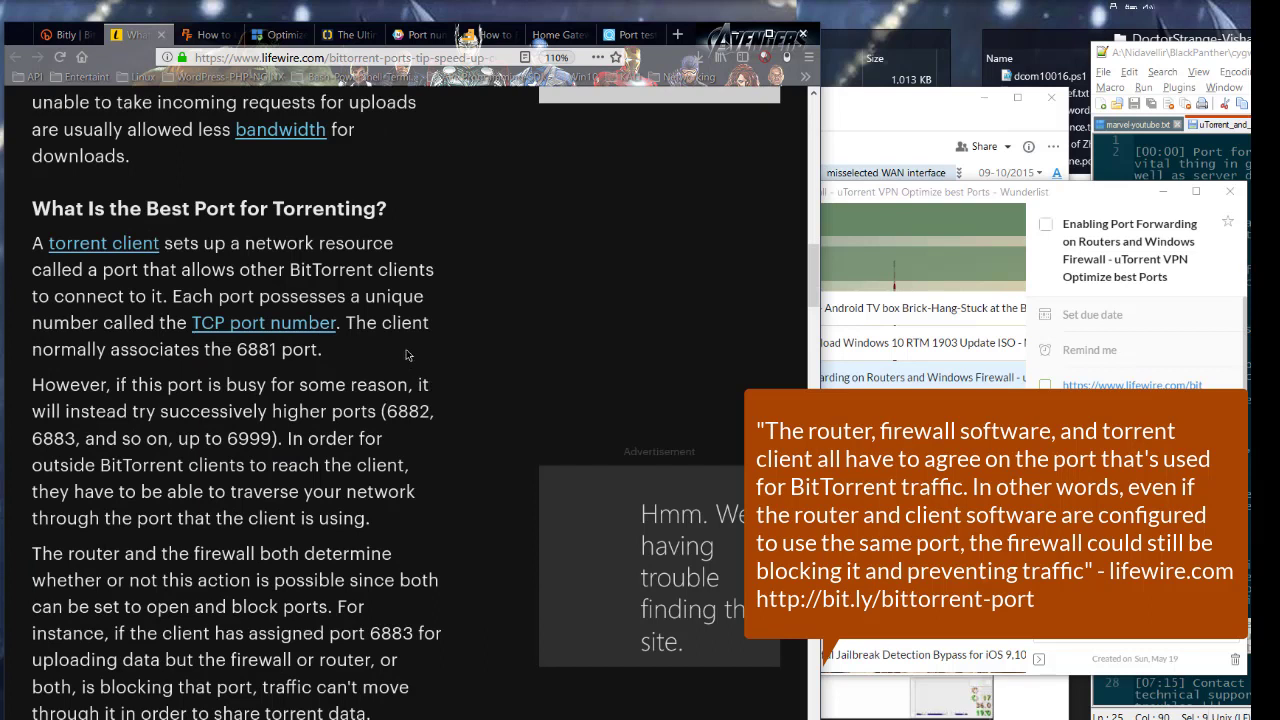
scroll(405, 360, "down", 7)
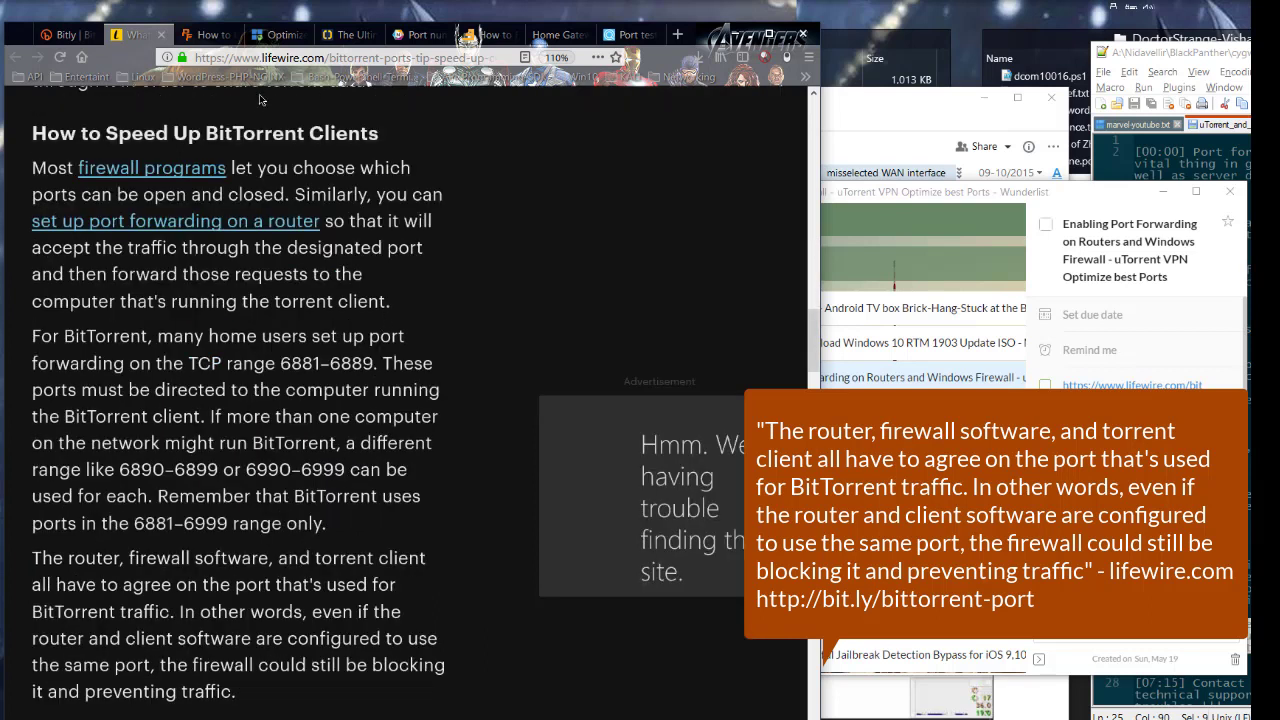
Open the portforward.com uTorrent guide and examine the section on finding the uTorrent listening port
left_click(209, 37)
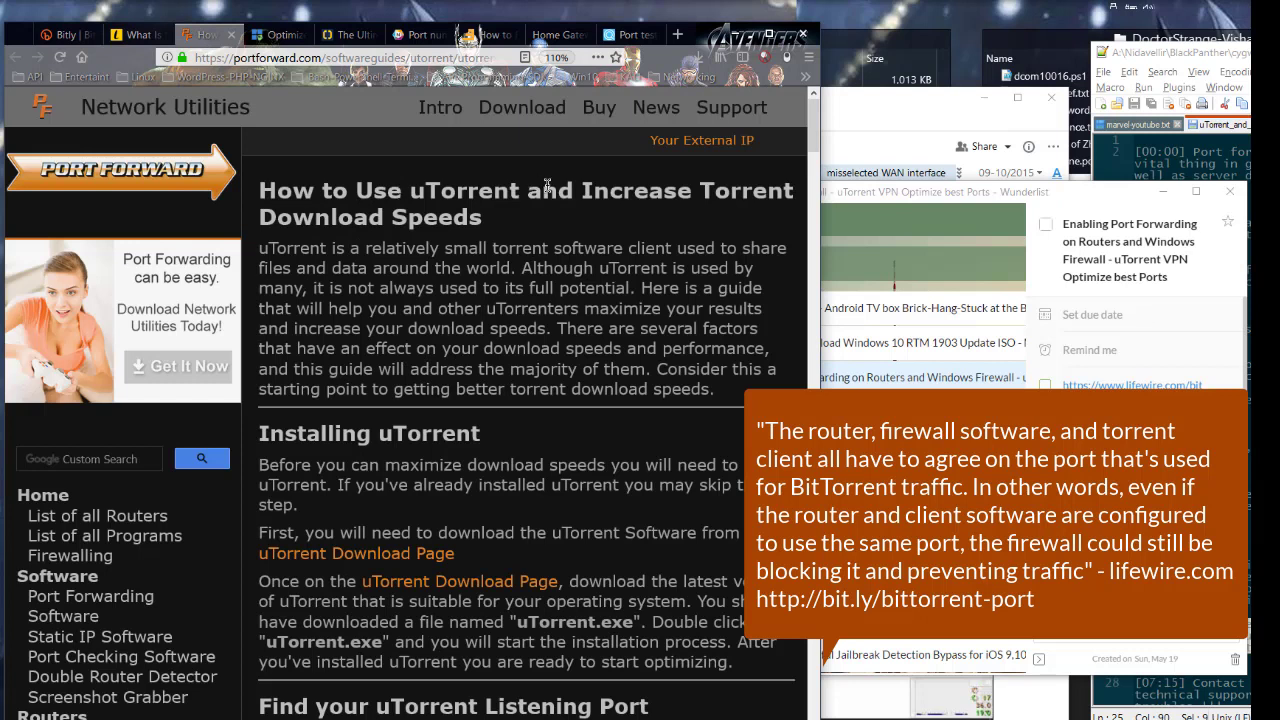
left_click_drag(580, 192, 610, 235)
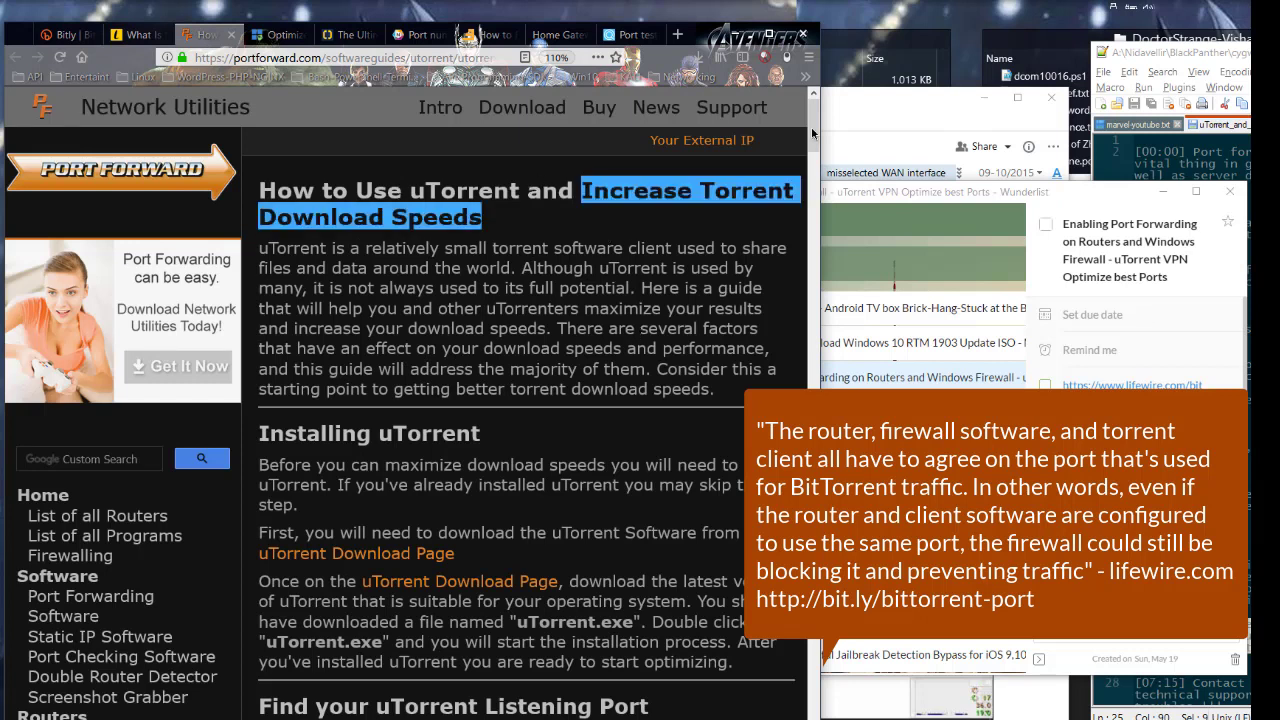
scroll(407, 468, "down", 5)
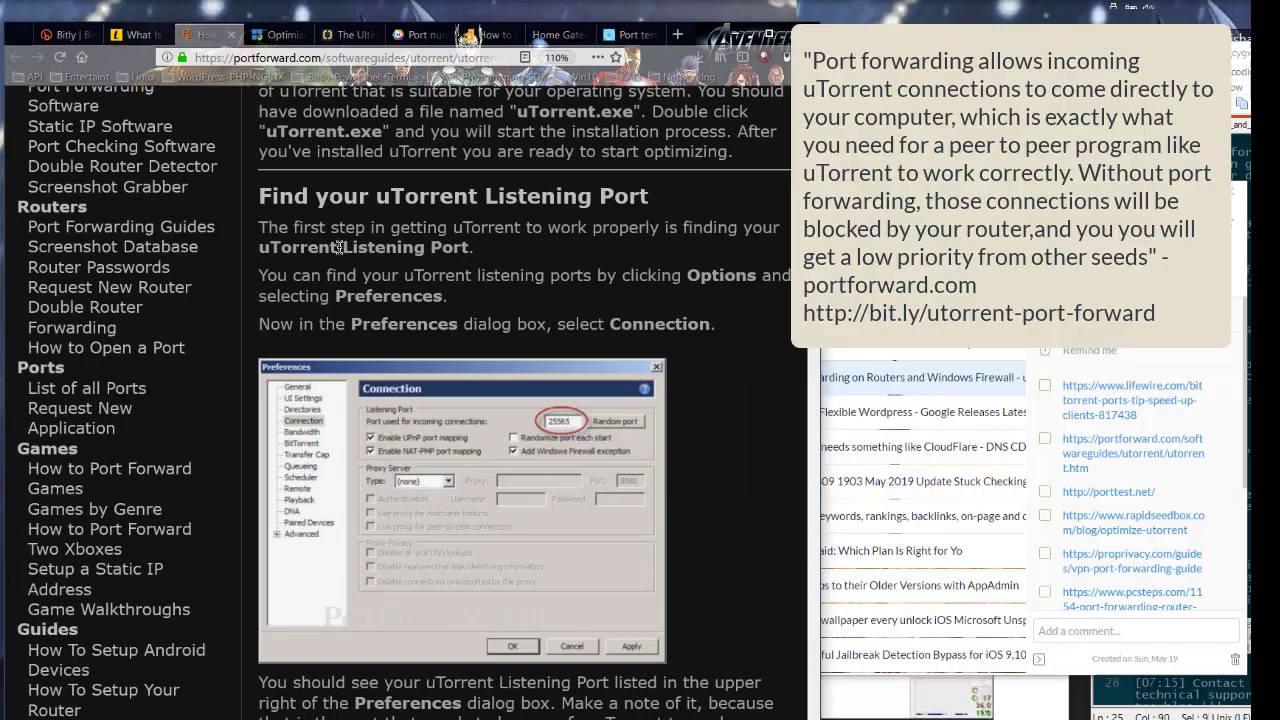
left_click_drag(342, 247, 480, 247)
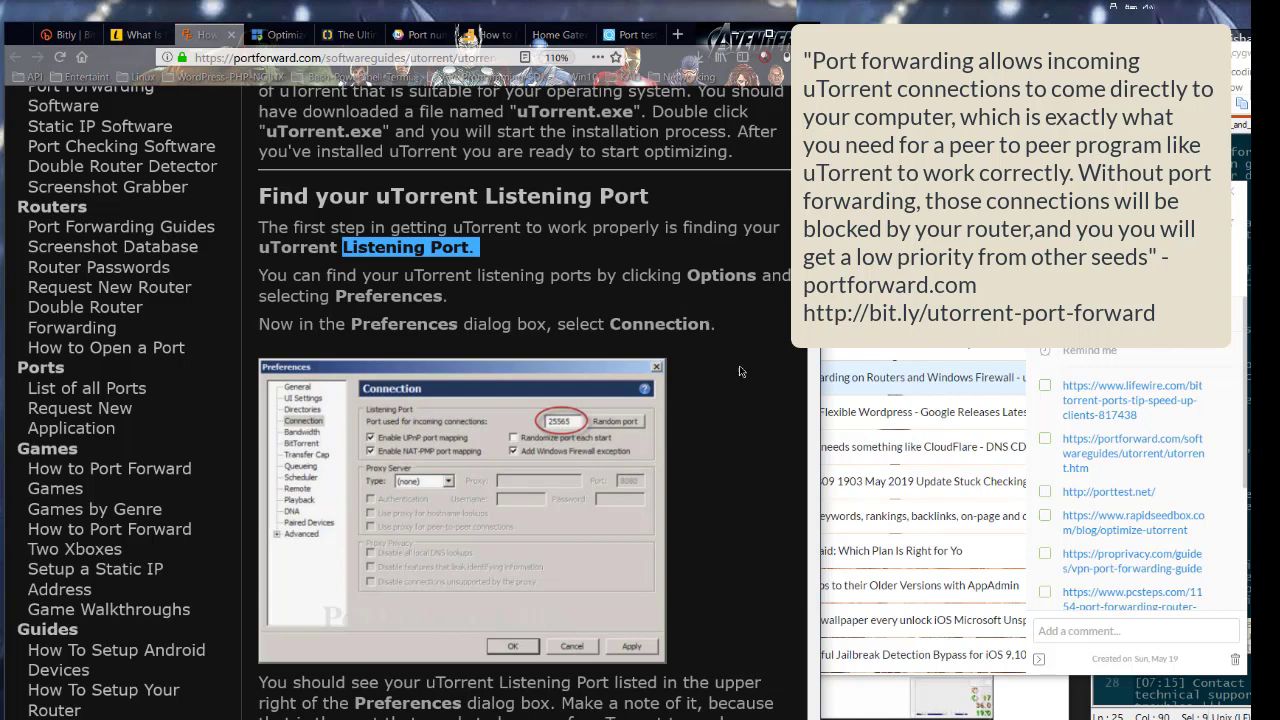
Read the guide's explanation of why the uTorrent listening port needs forwarding, highlighting the lines on incoming connections and seed priority
scroll(374, 445, "down", 10)
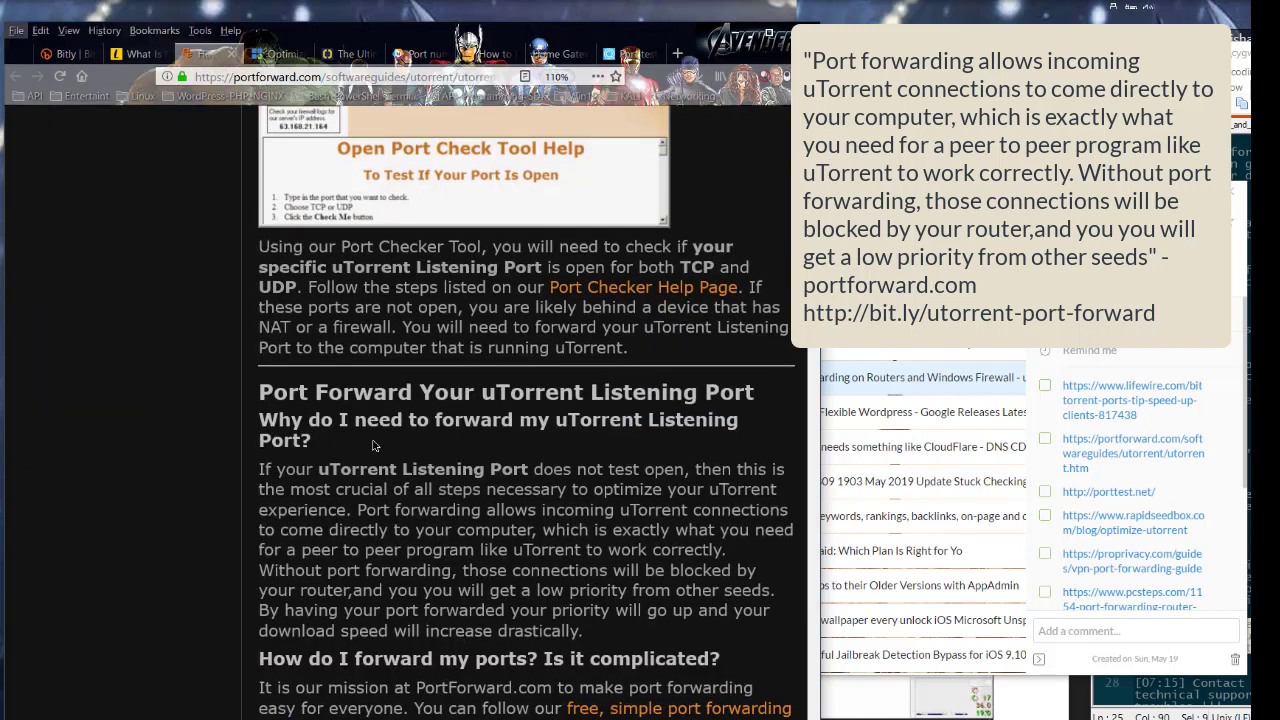
left_click_drag(262, 418, 314, 424)
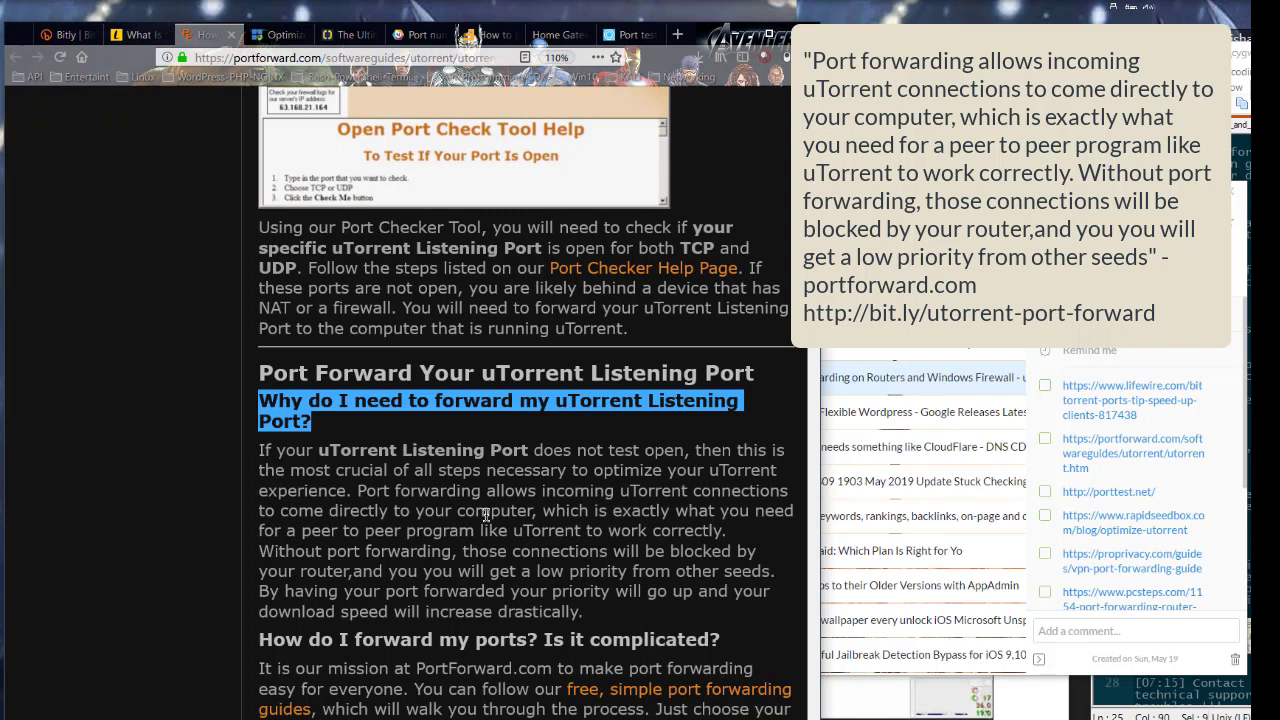
left_click(604, 435)
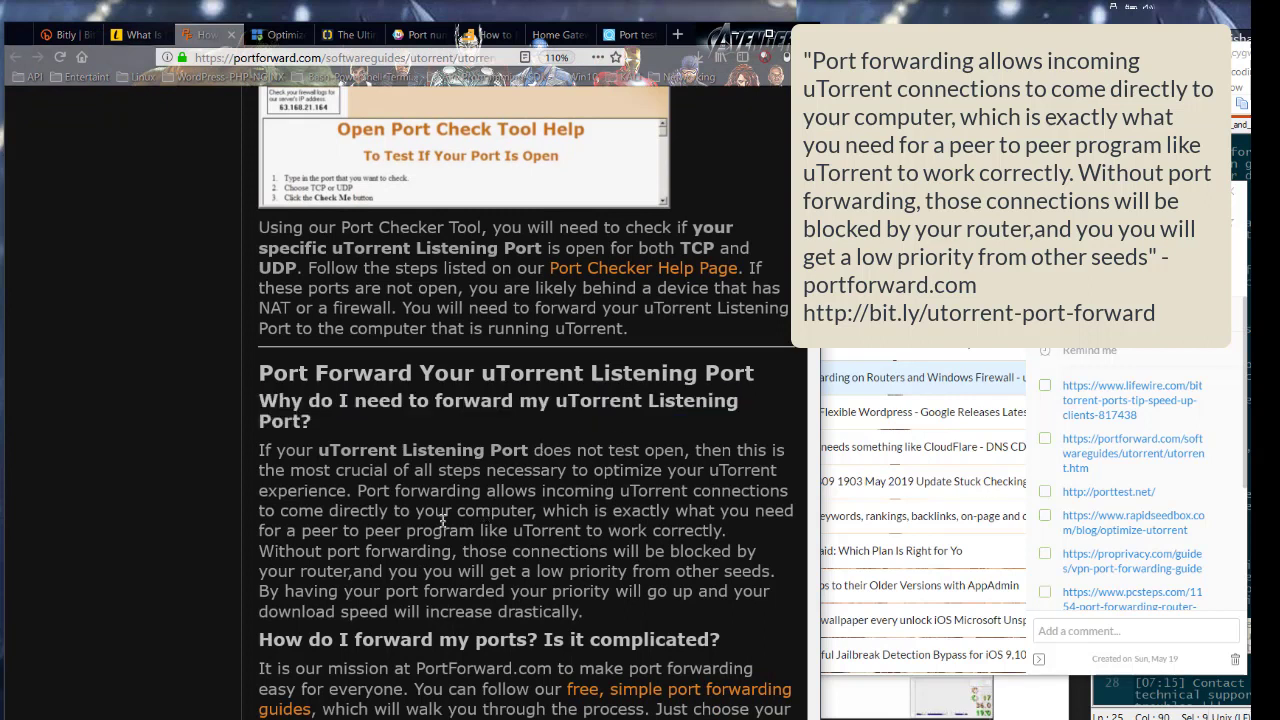
left_click_drag(354, 490, 517, 511)
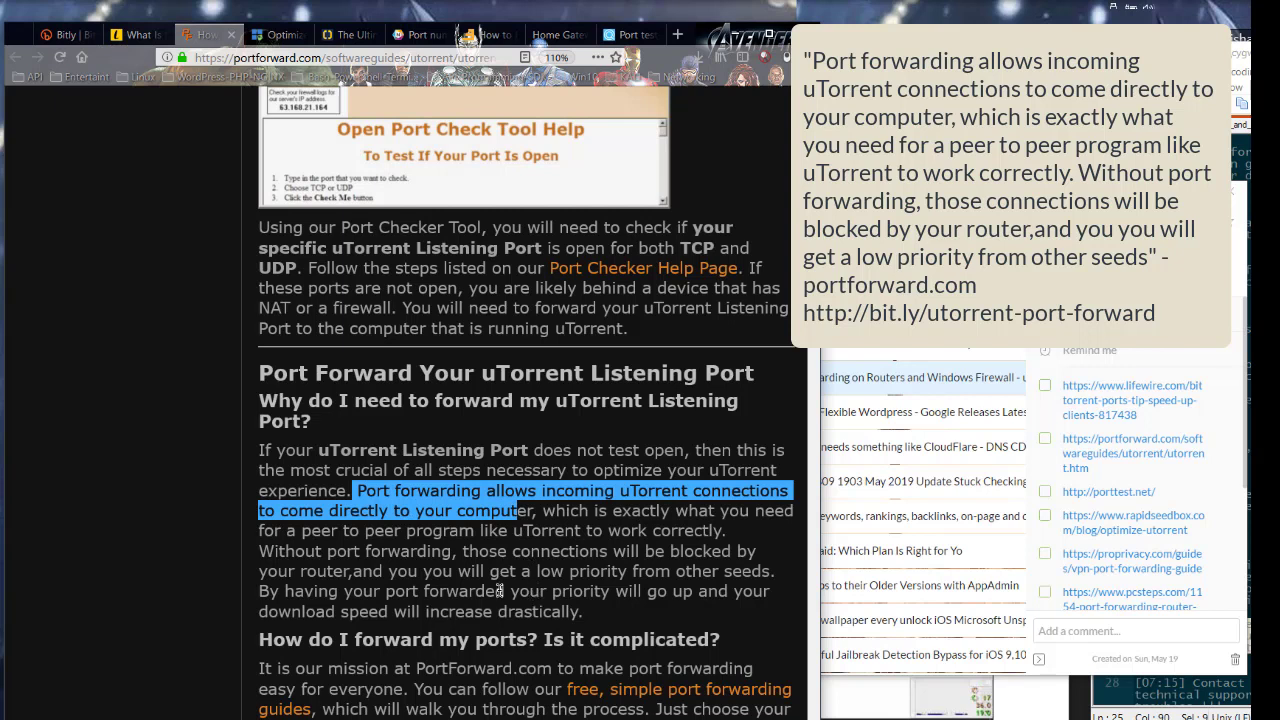
left_click(498, 591)
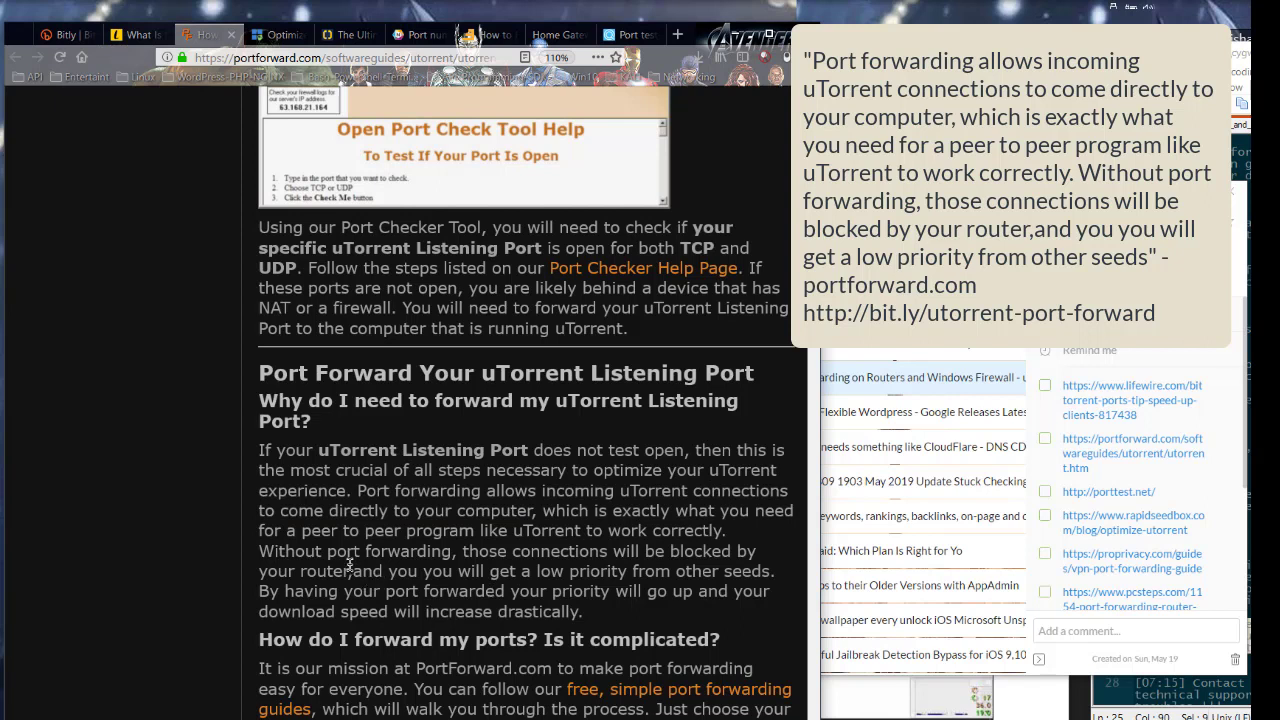
left_click_drag(348, 571, 769, 573)
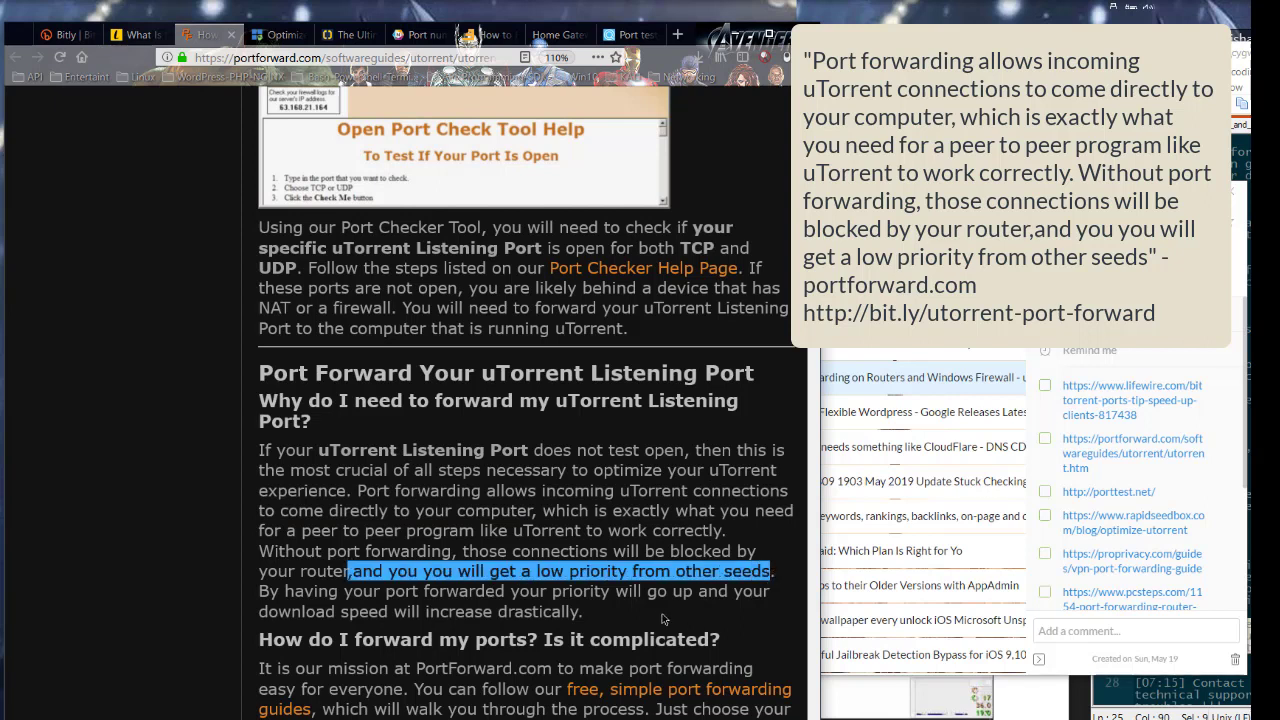
left_click(635, 615)
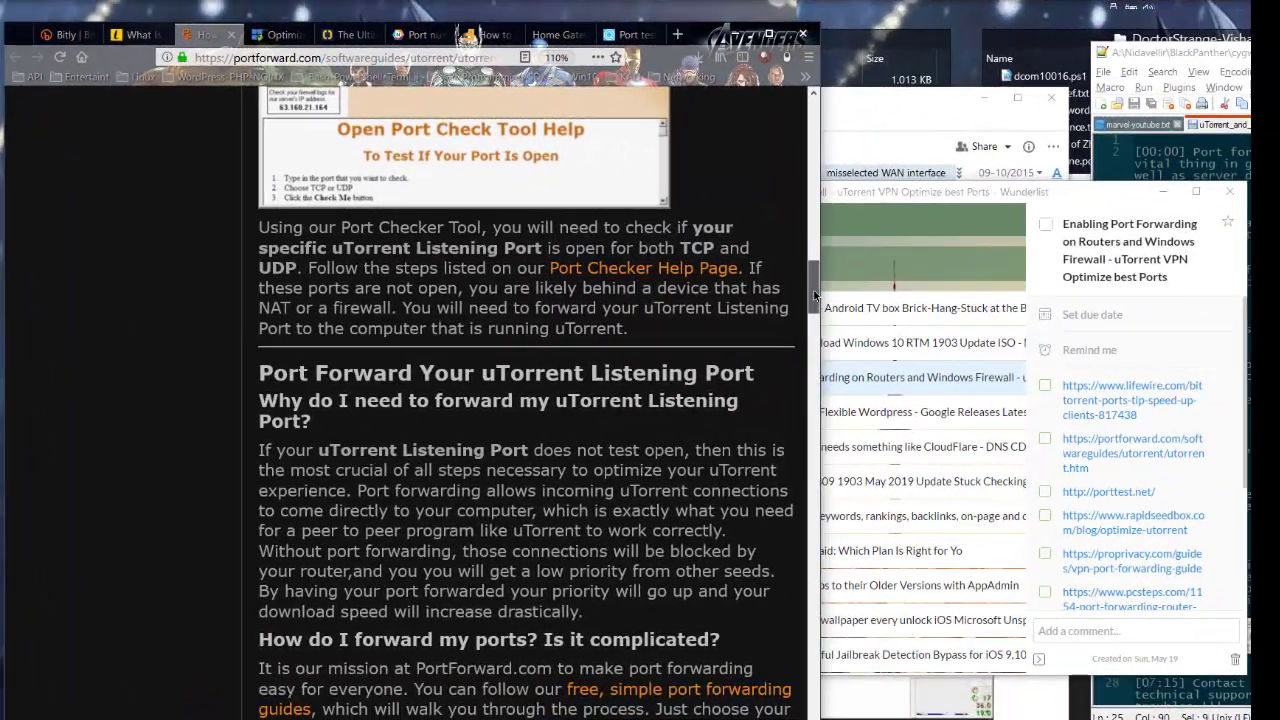
Open the RapidSeedbox uTorrent optimization article and read its port forwarding section, highlighting the passage about ISPs throttling BitTorrent traffic
key("ctrl+Tab")
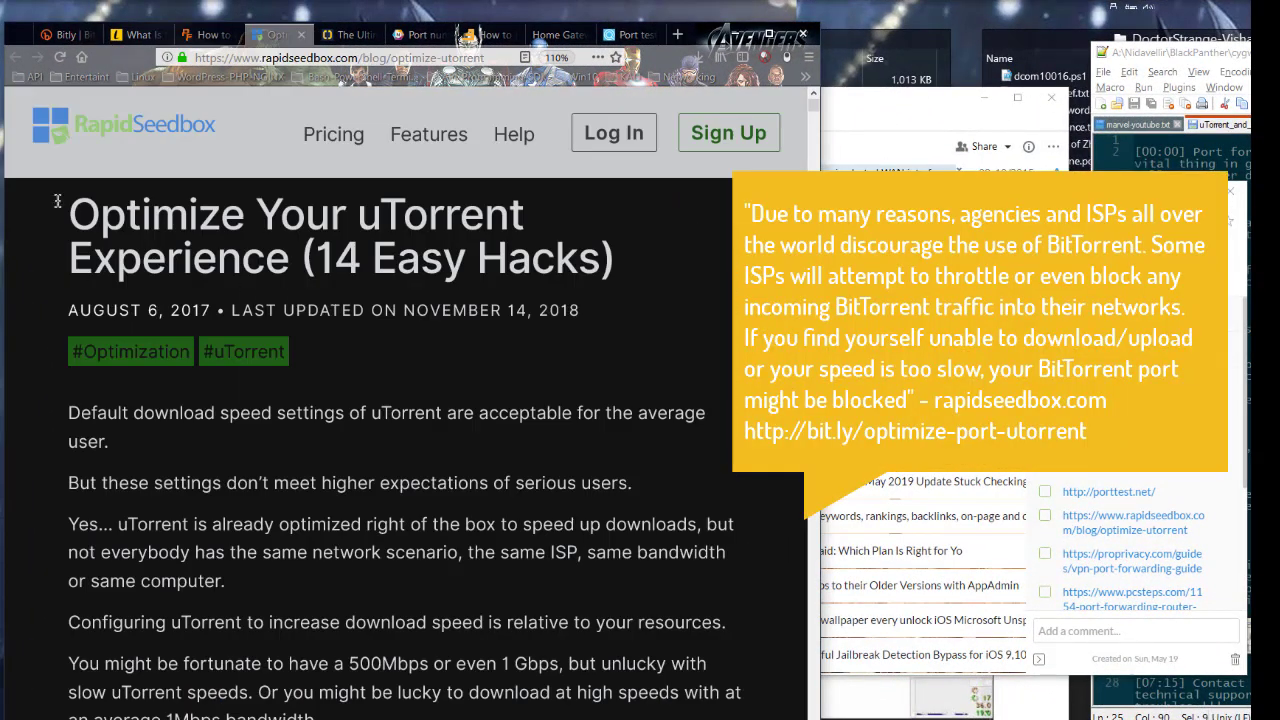
left_click_drag(70, 203, 525, 212)
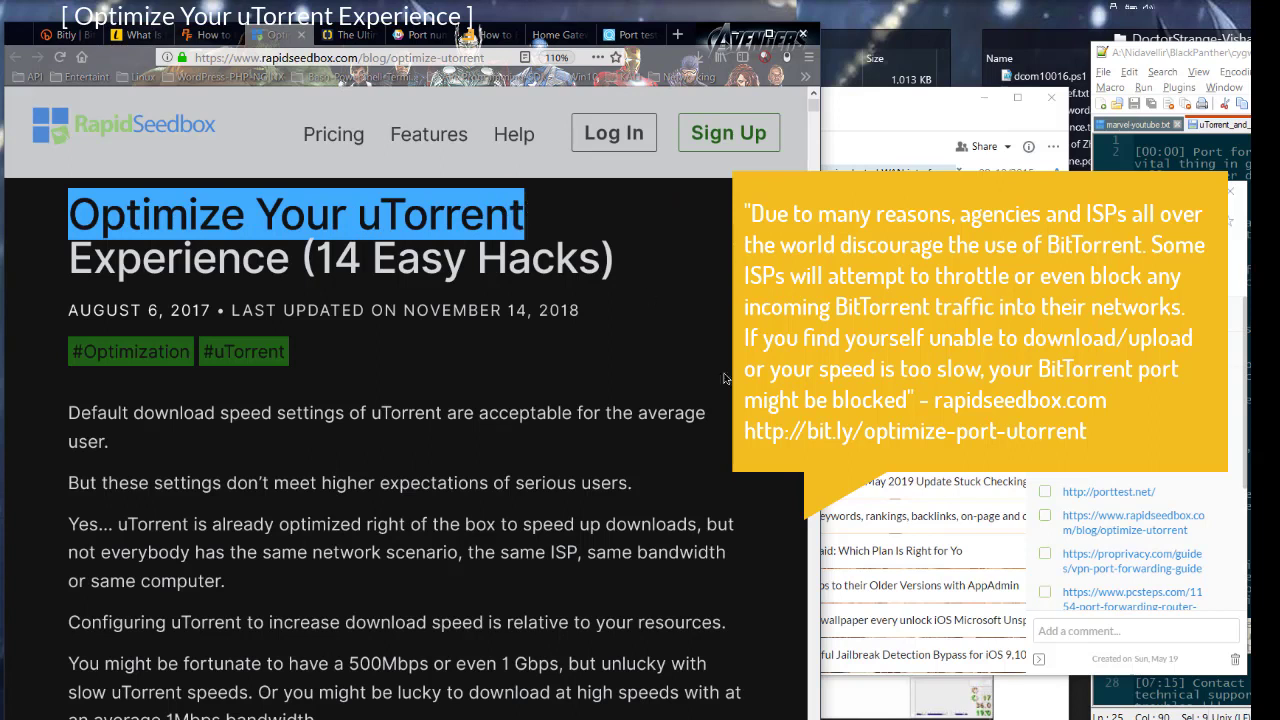
scroll(484, 500, "down", 6)
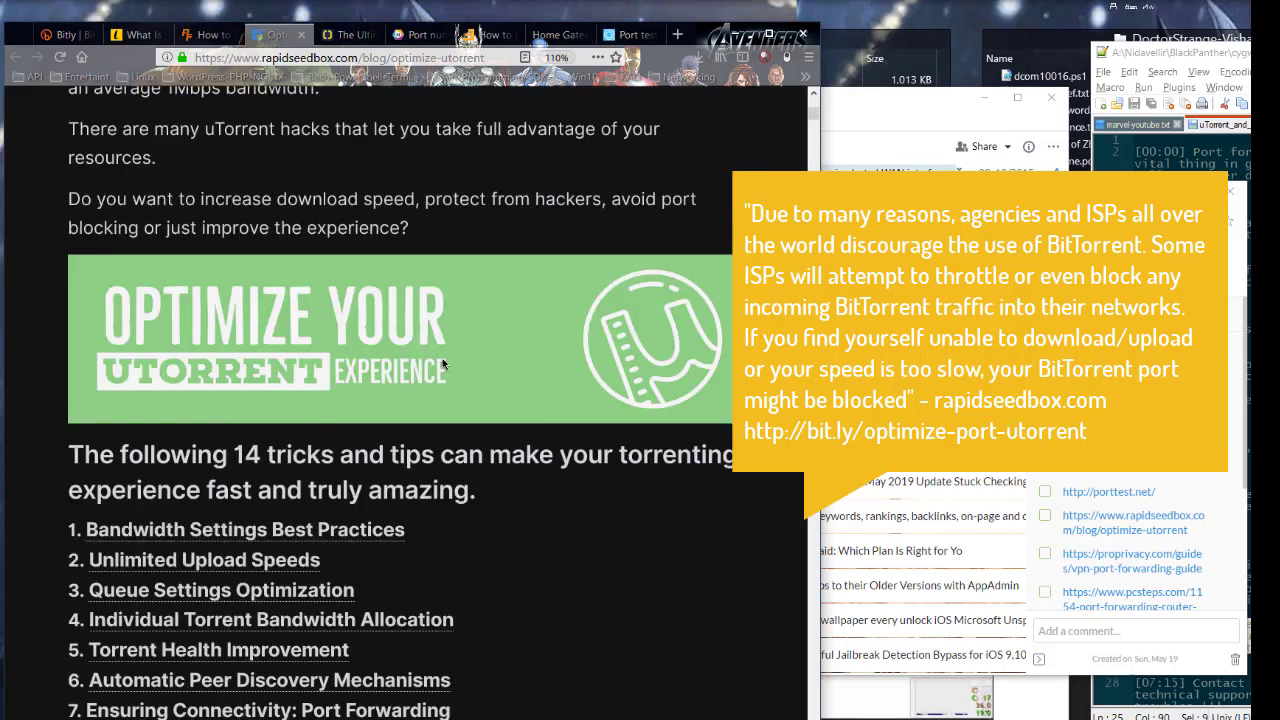
scroll(442, 360, "down", 3)
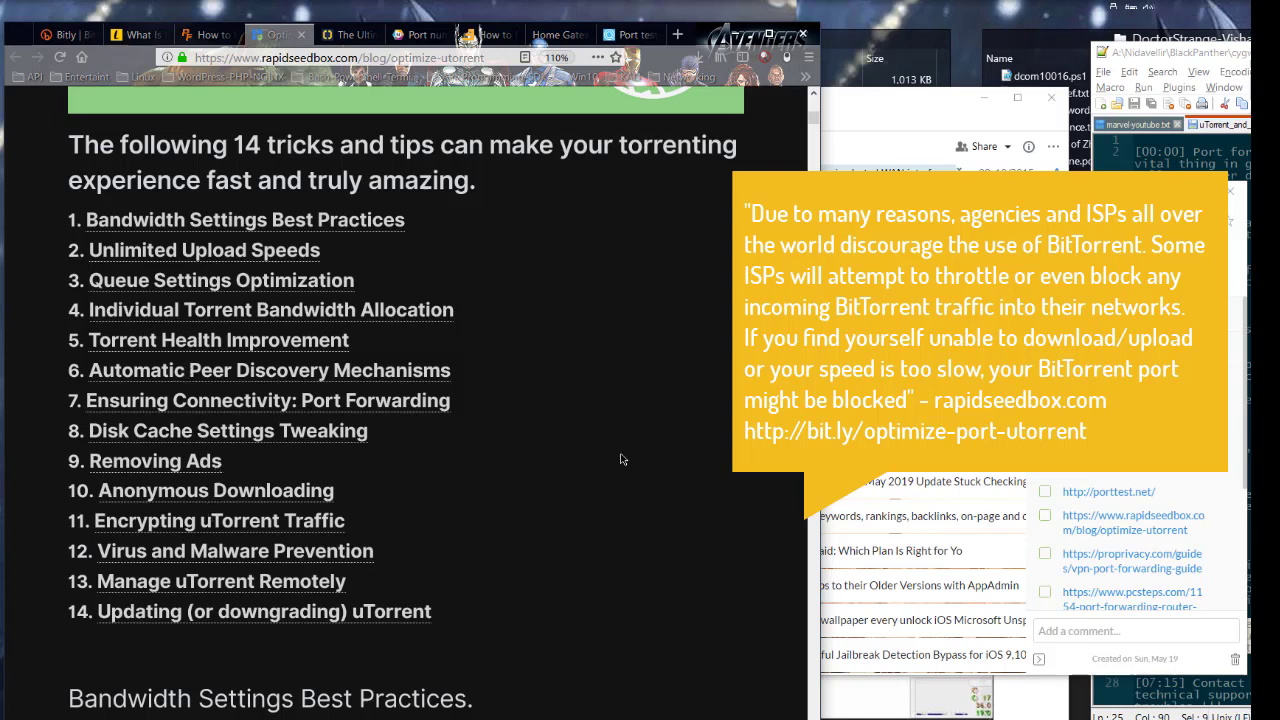
scroll(620, 459, "down", 15)
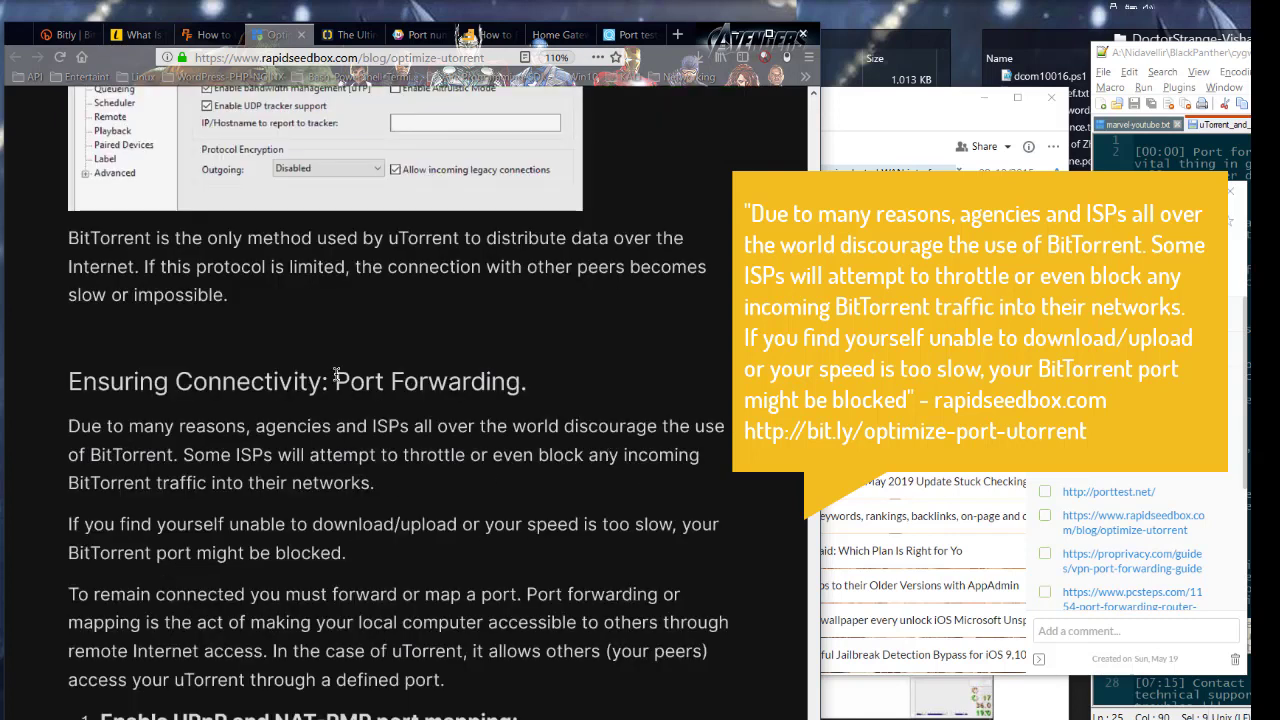
left_click_drag(337, 375, 560, 383)
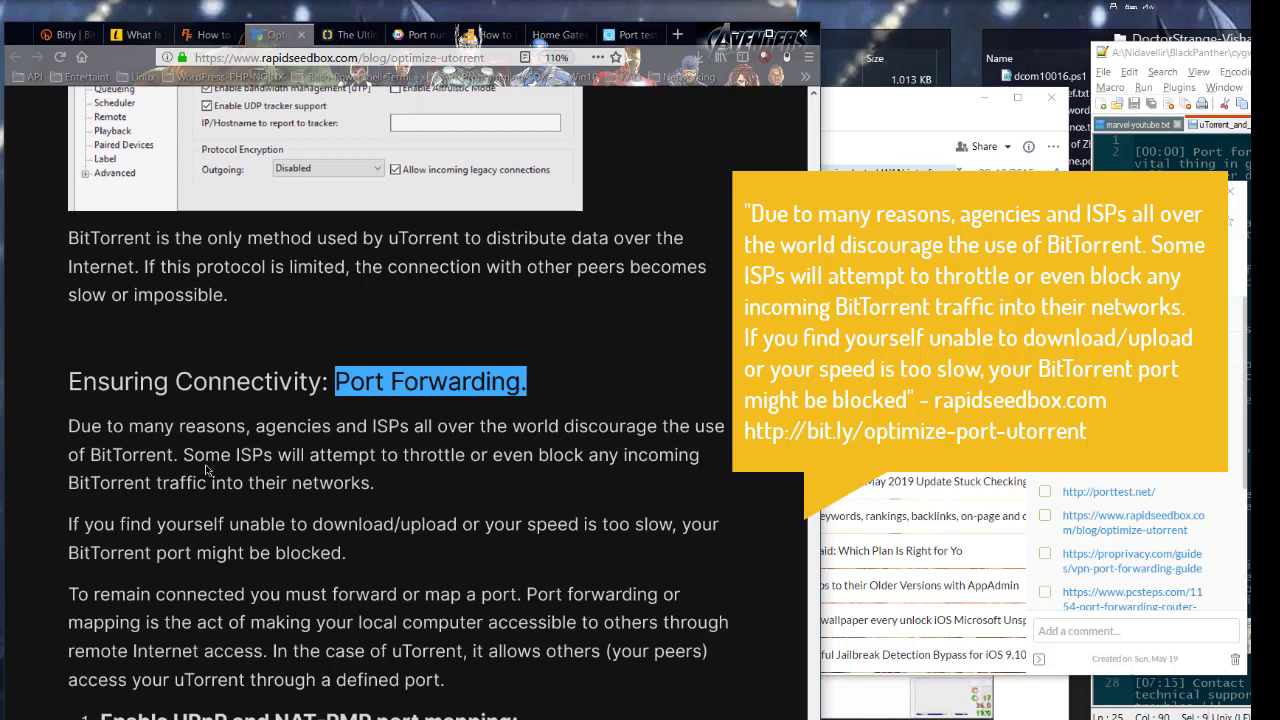
left_click_drag(400, 482, 183, 455)
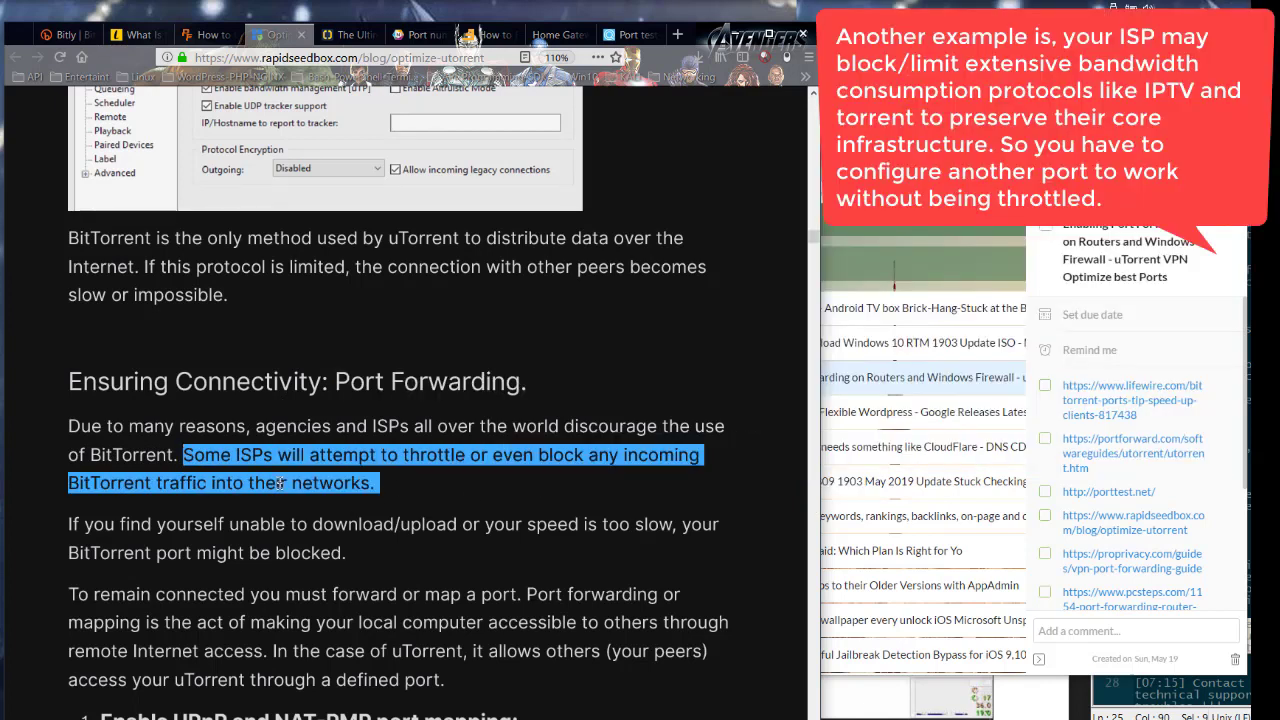
left_click_drag(384, 558, 62, 528)
left_click(475, 510)
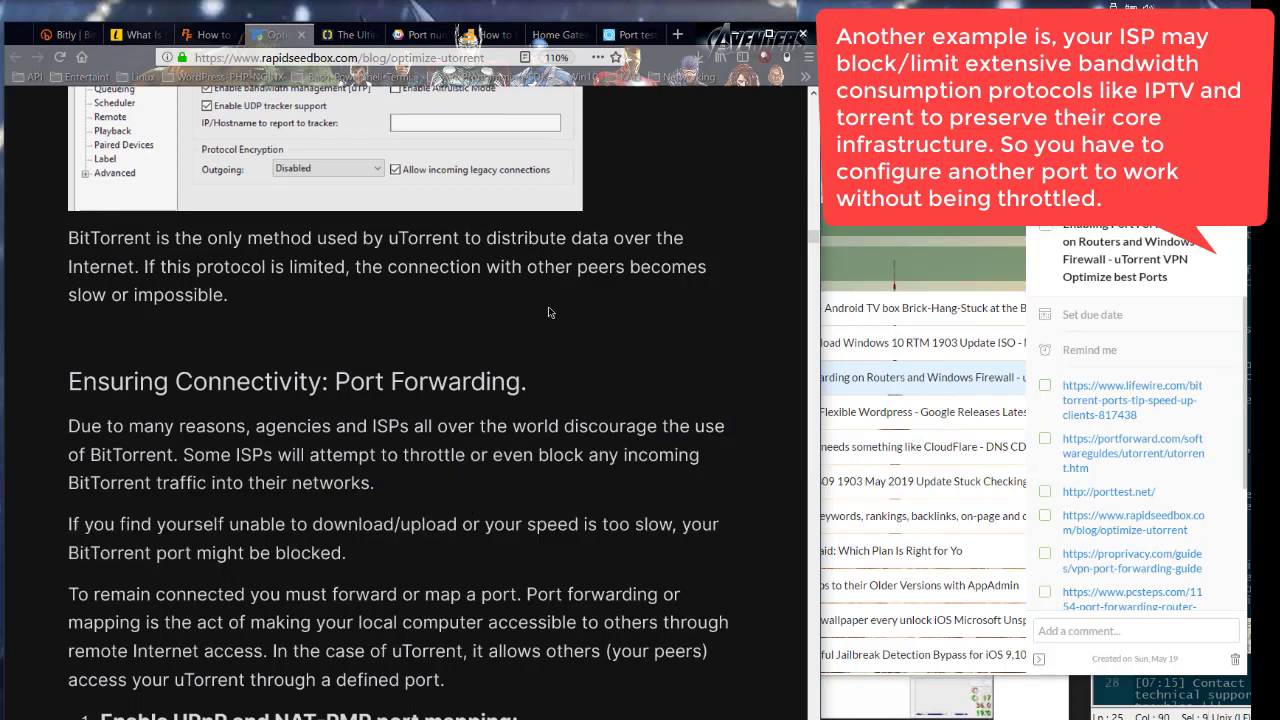
Return to the PCsteps port forwarding article and review its table of contents and the section on giving Windows a static IP
left_click(492, 34)
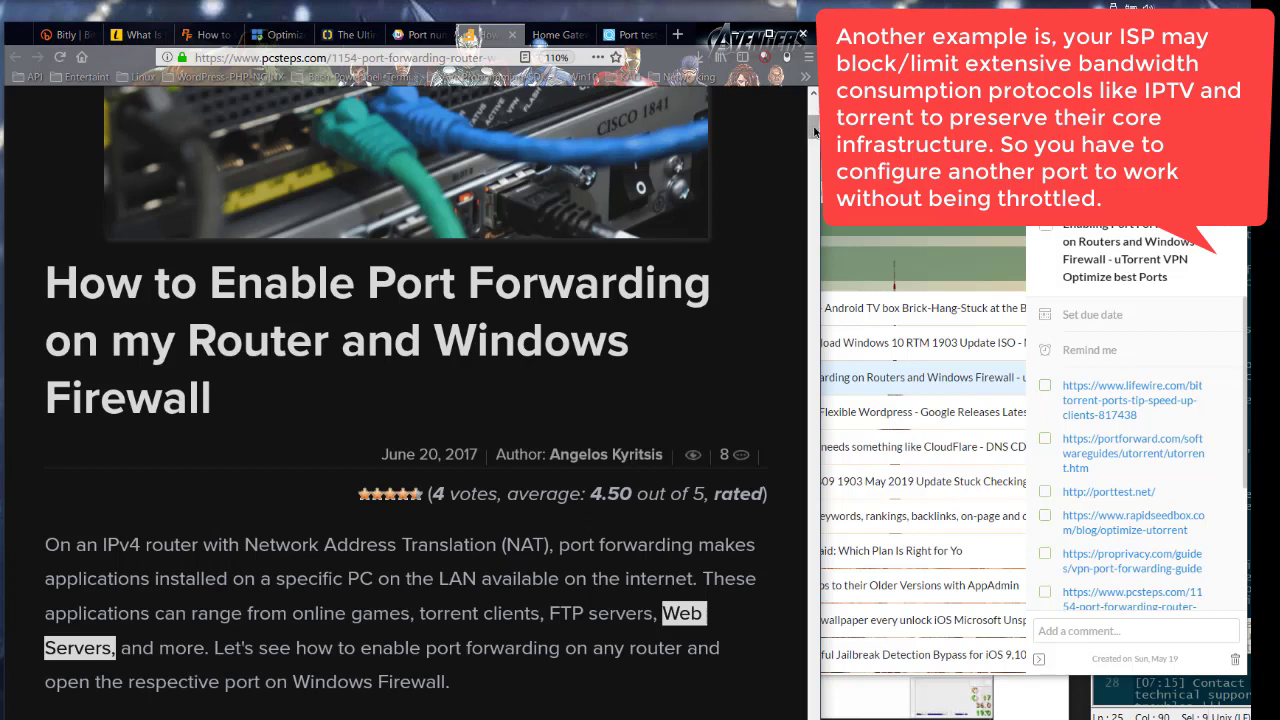
left_click_drag(815, 132, 817, 147)
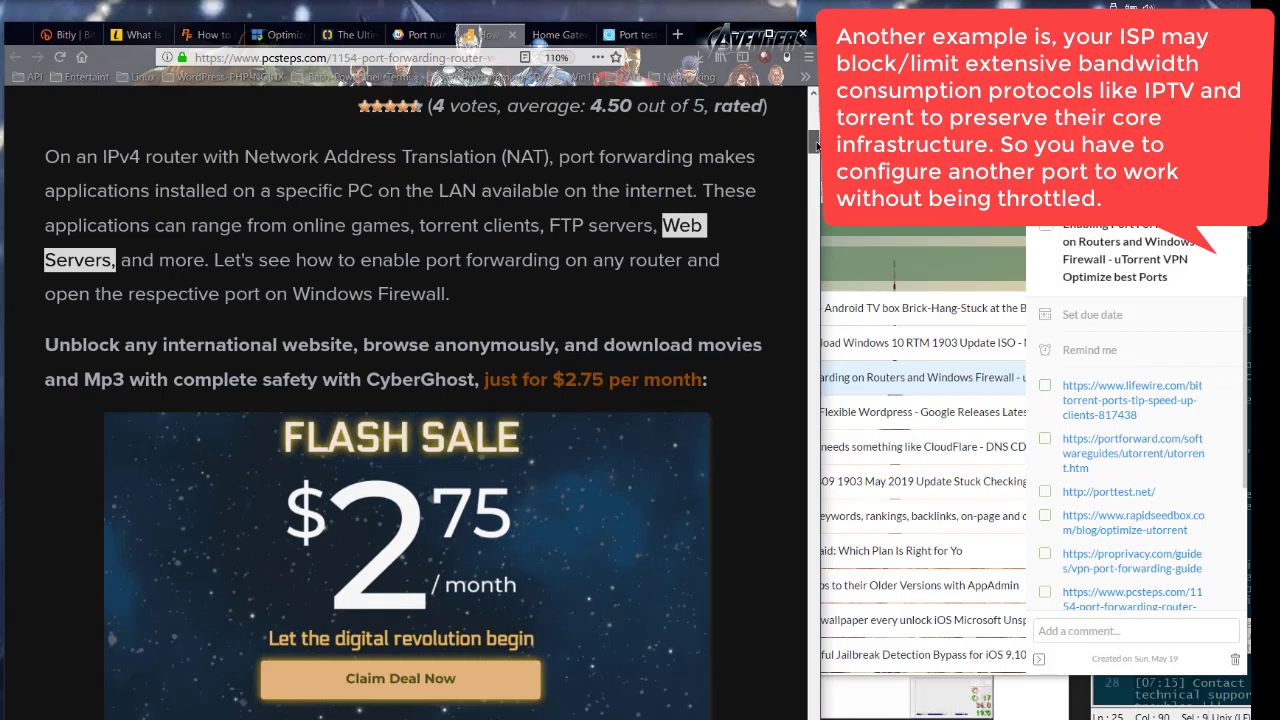
left_click_drag(817, 147, 817, 172)
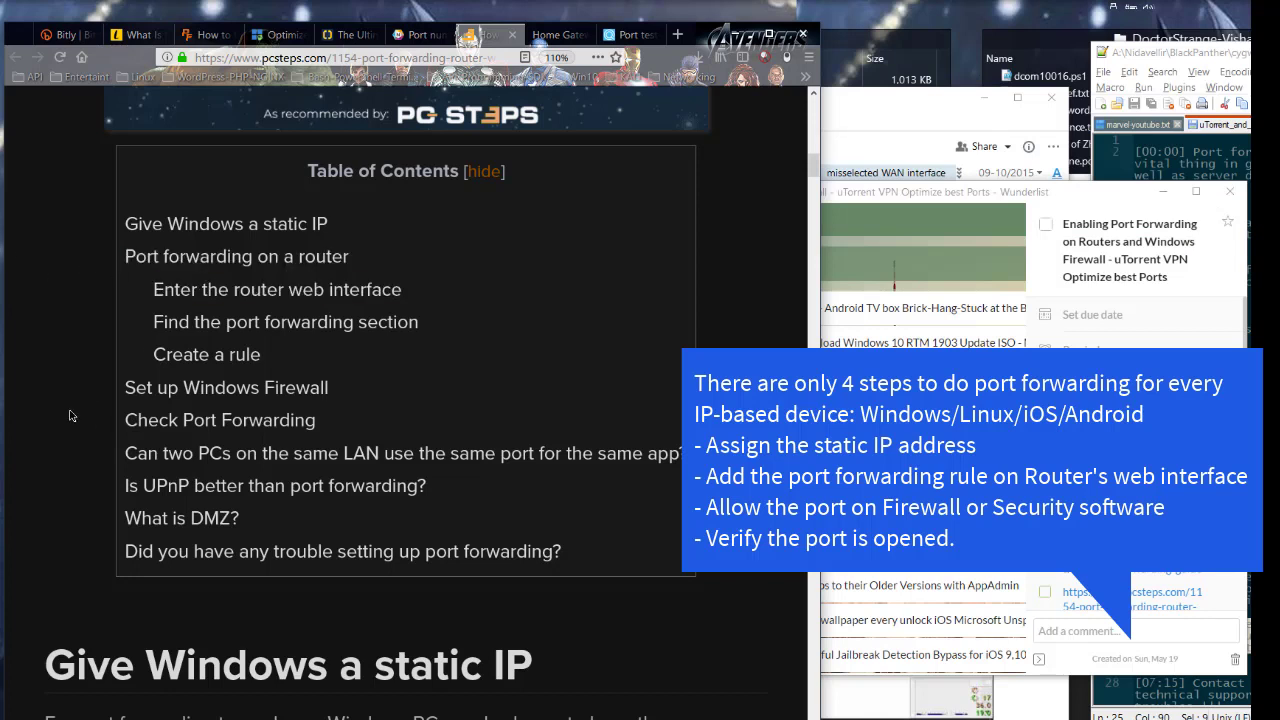
scroll(519, 362, "down", 2)
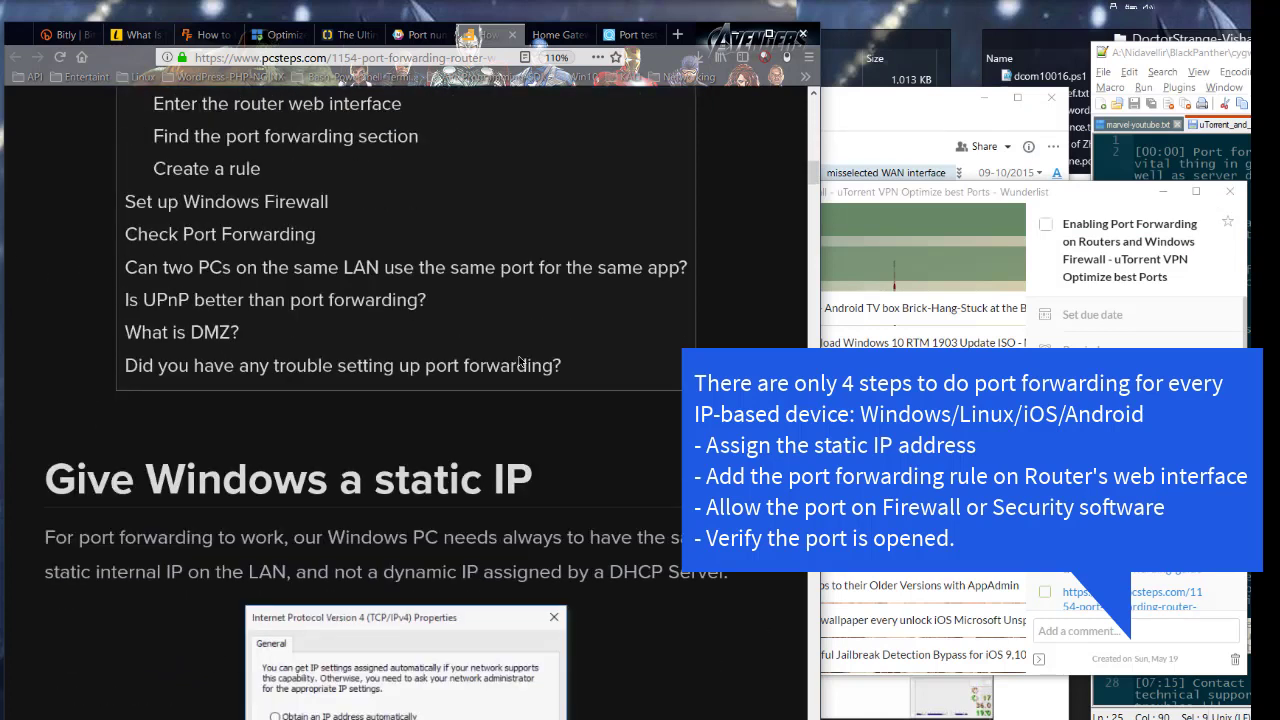
scroll(519, 362, "down", 4)
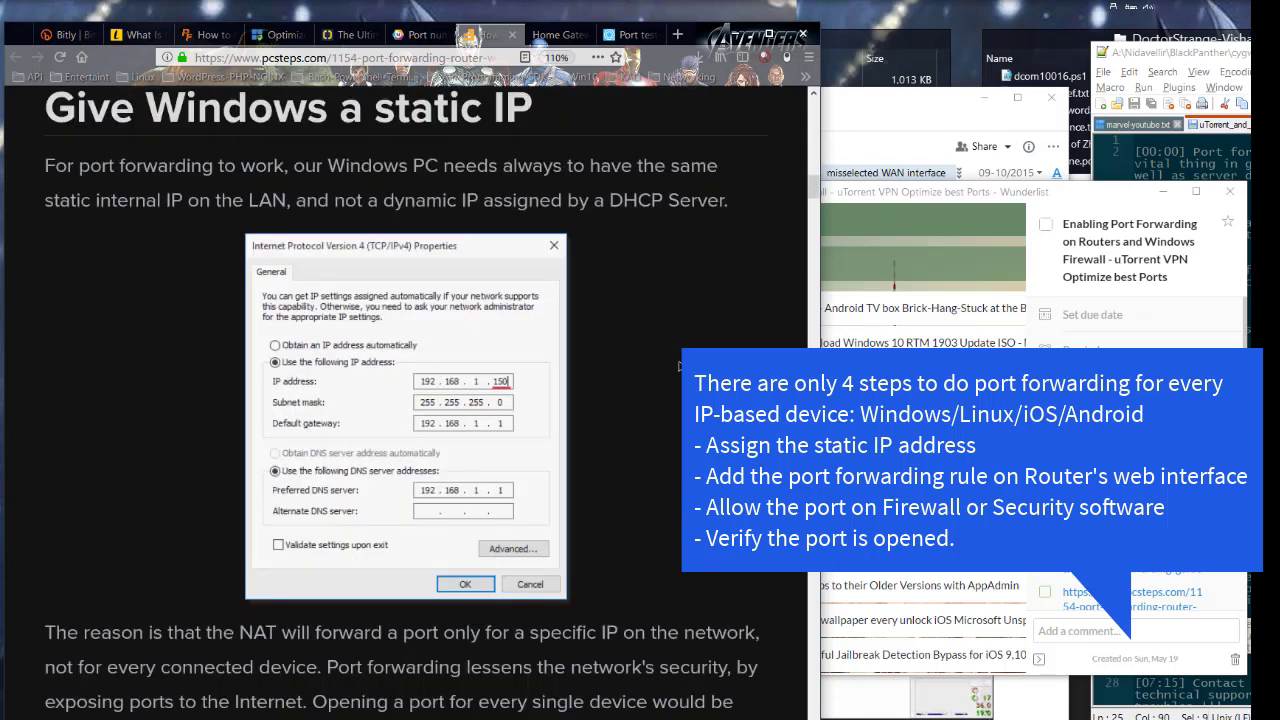
Read the article's sections on static IP, router interfaces and router login, highlighting part of the "Find the port forwarding section" heading
scroll(680, 366, "down", 8)
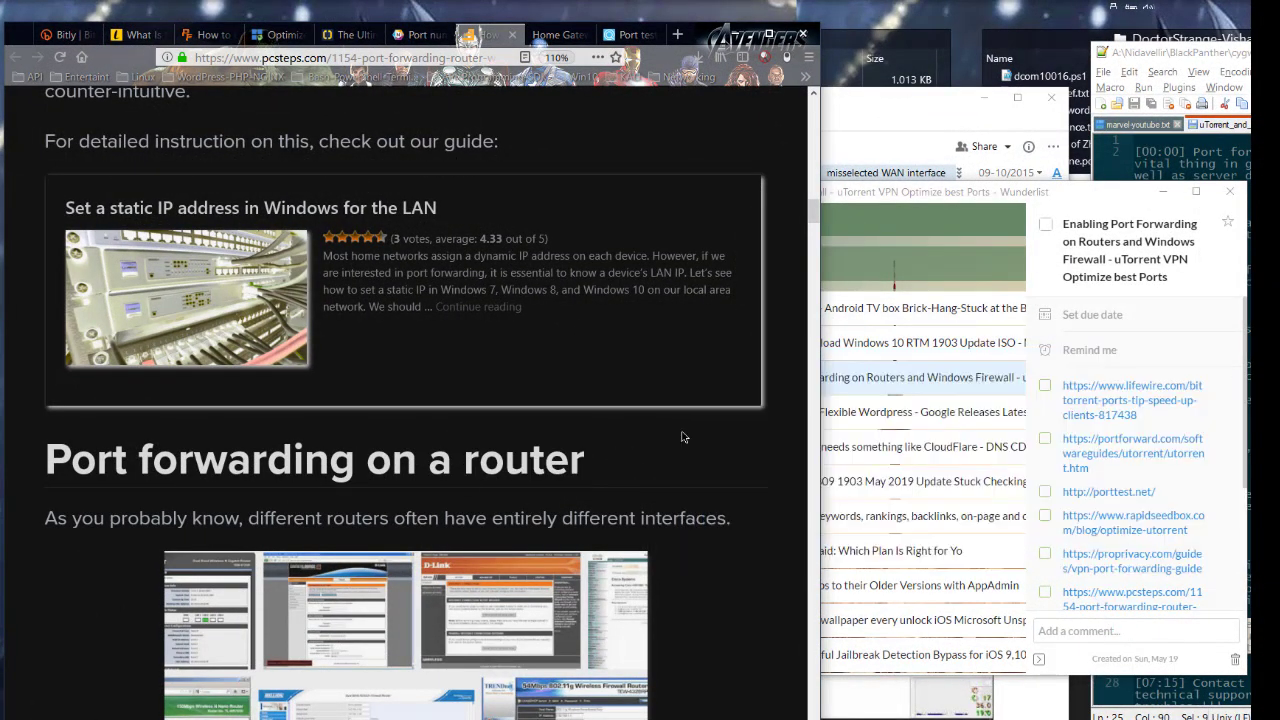
scroll(683, 437, "down", 5)
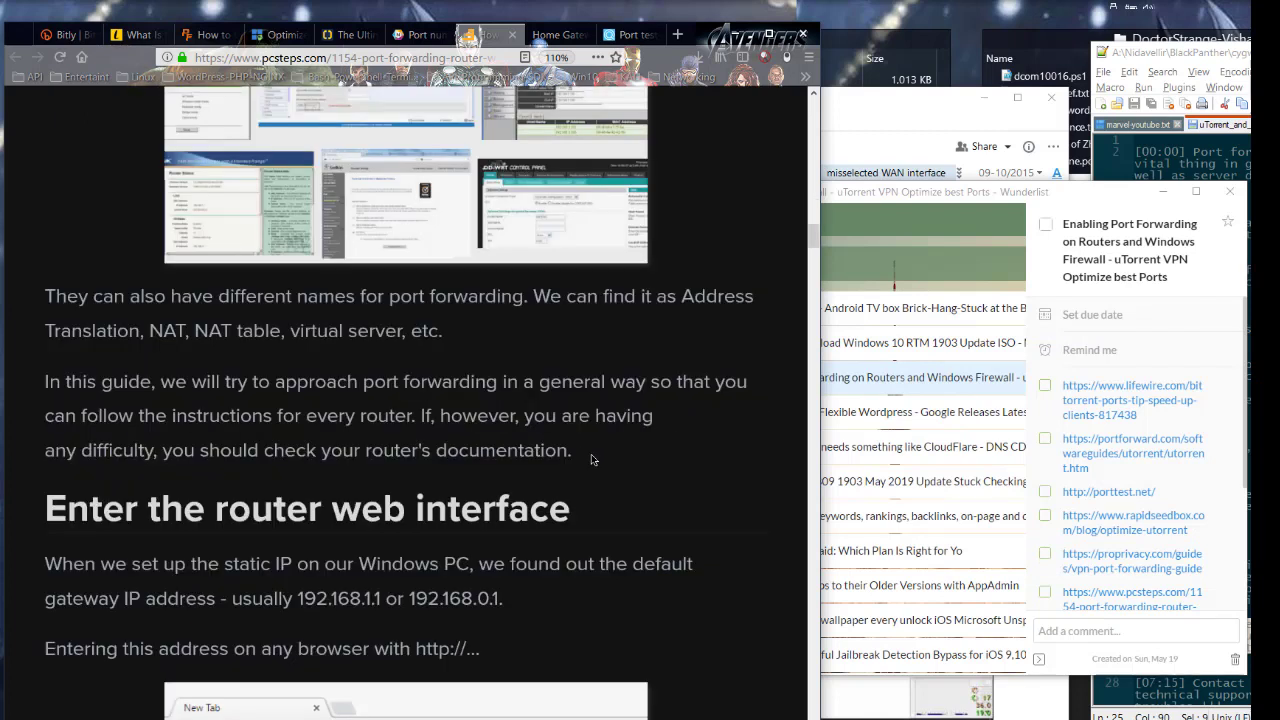
scroll(588, 457, "down", 3)
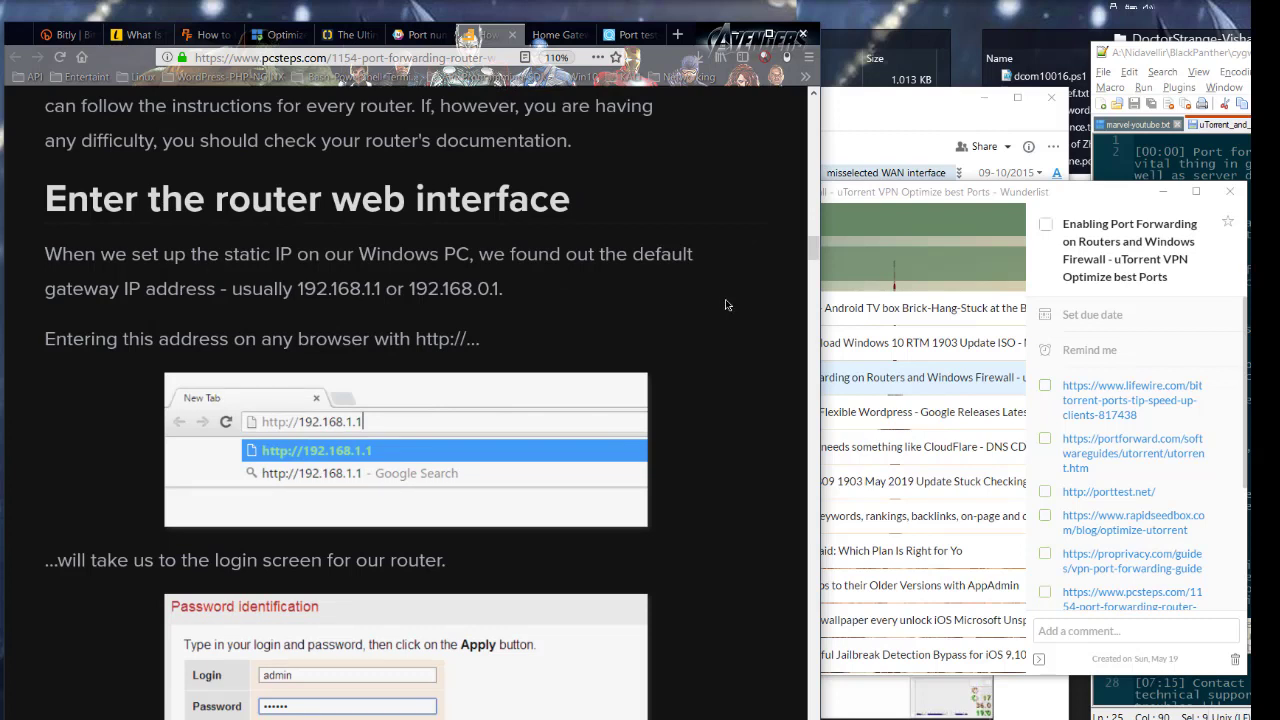
scroll(727, 305, "down", 6)
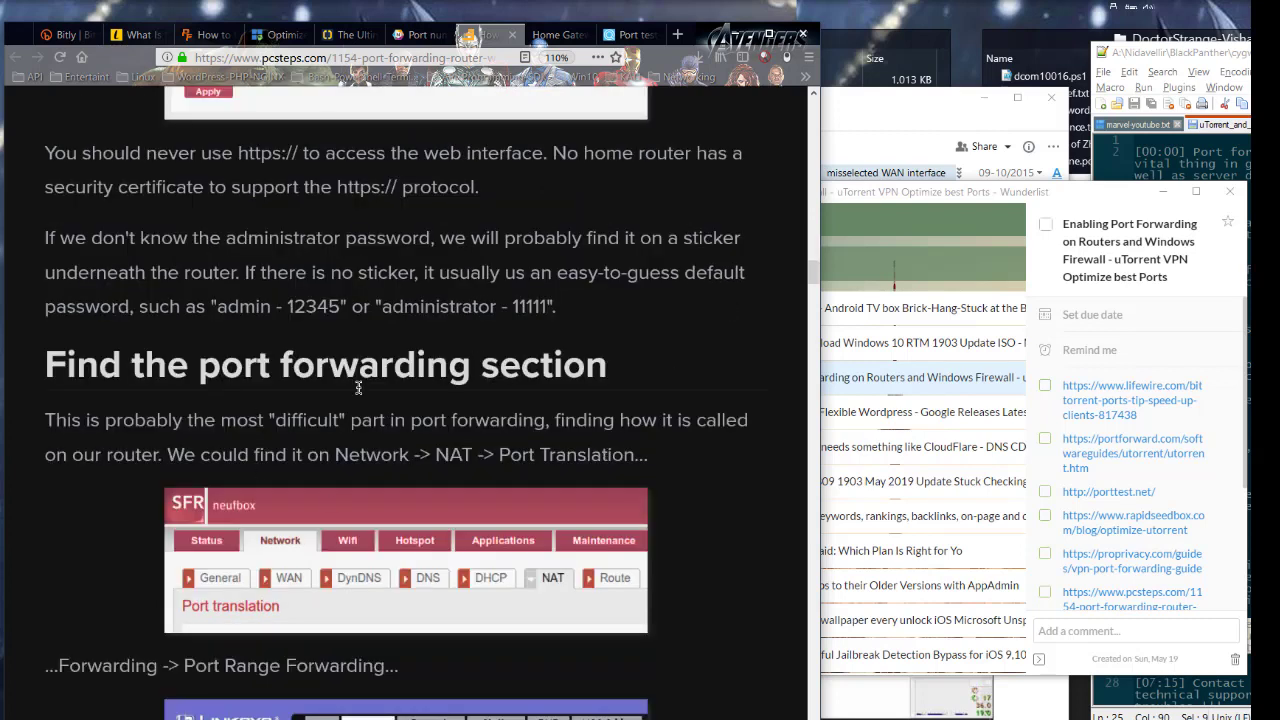
left_click_drag(345, 368, 631, 362)
left_click(711, 373)
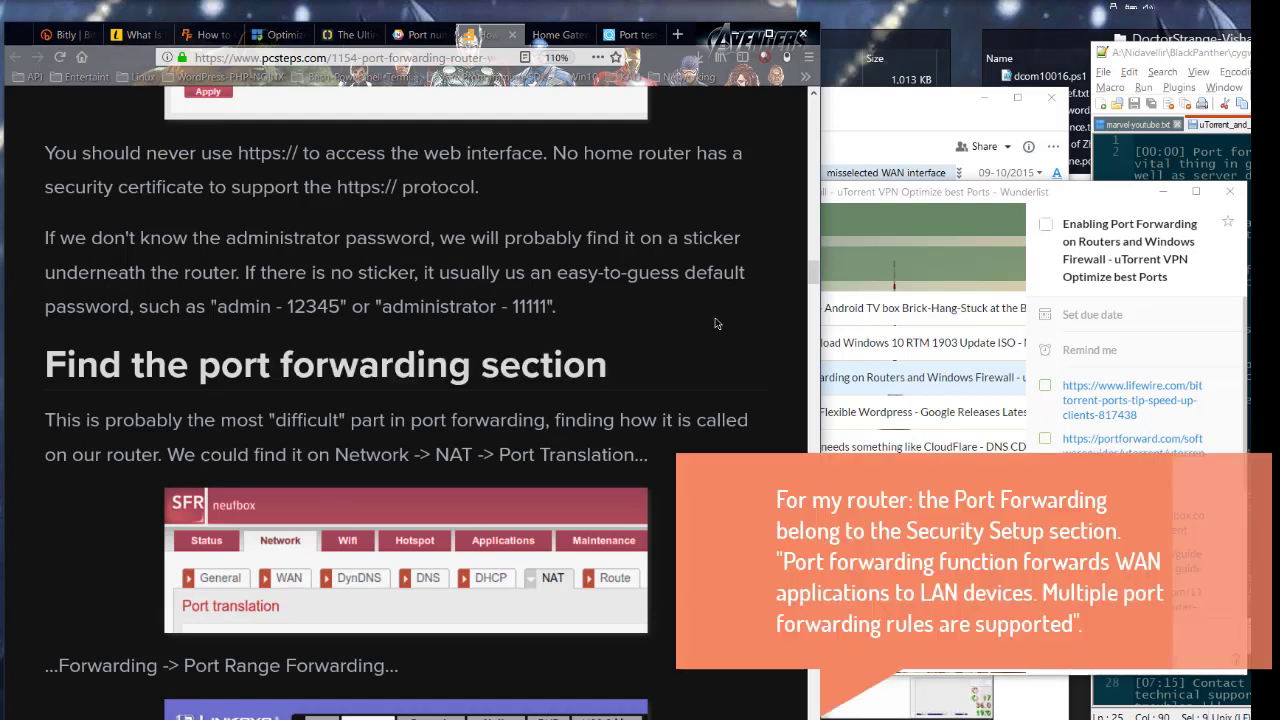
Switch to the router's Port Forwarding page and examine its address and the description of the forwarding function
key("ctrl+Tab")
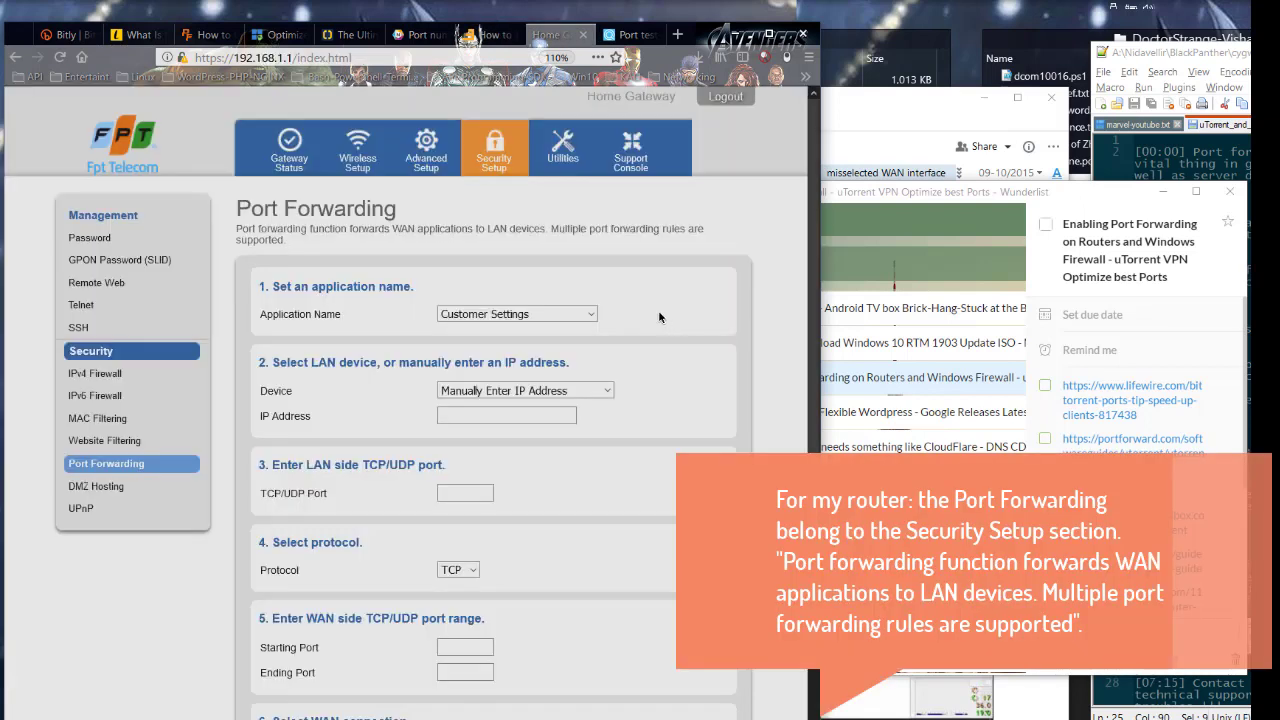
key("alt")
left_click(288, 78)
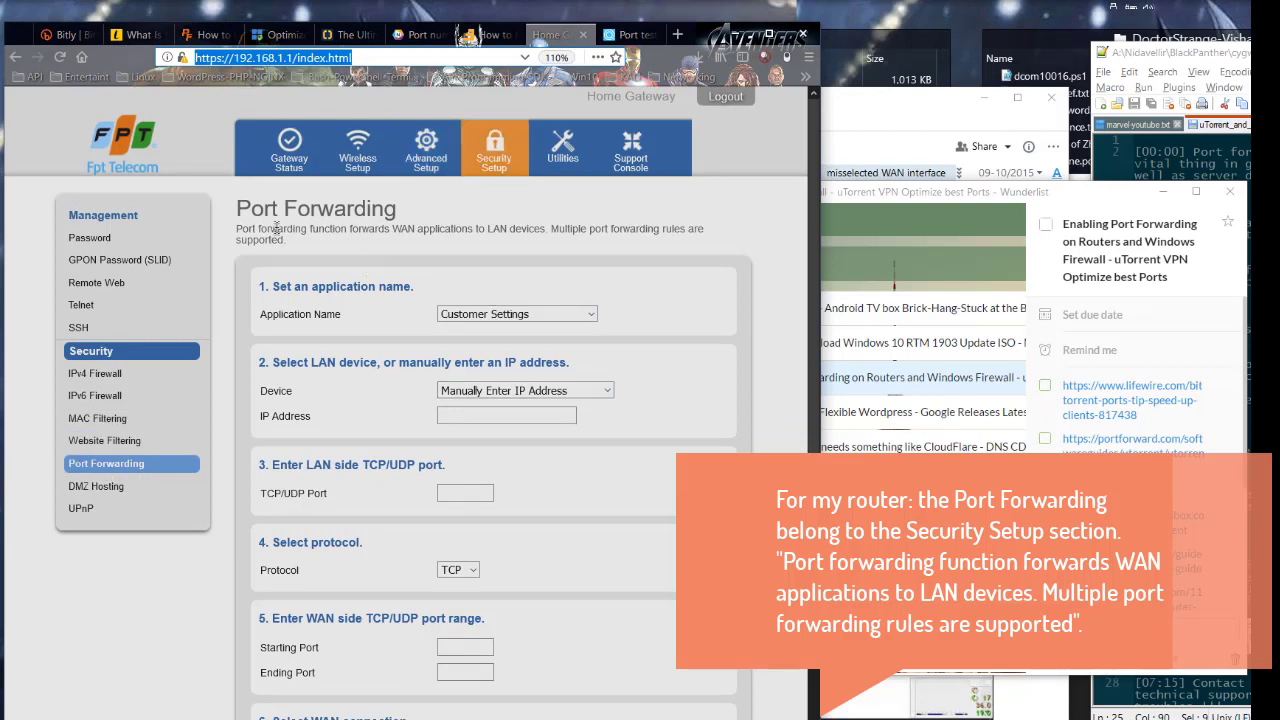
left_click_drag(253, 229, 707, 240)
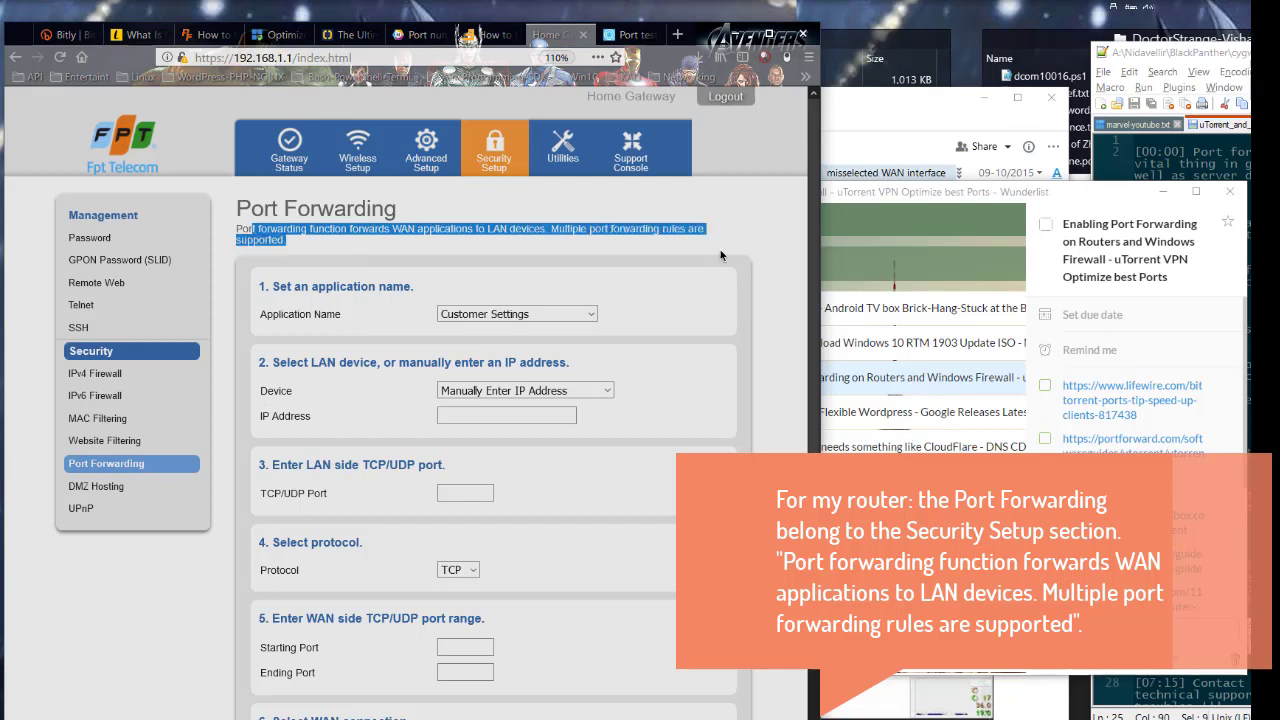
left_click(748, 238)
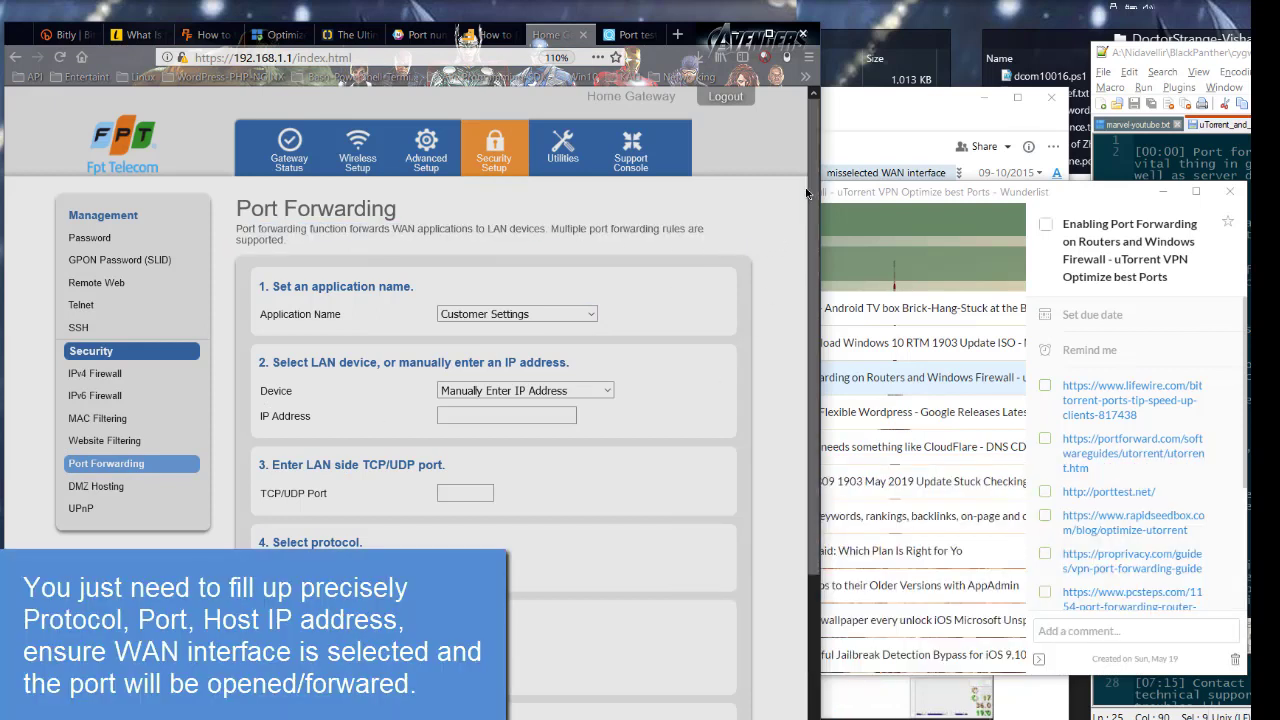
Check the LAN device choices for the forwarding rule and set its application name to BitTorrent
left_click(552, 393)
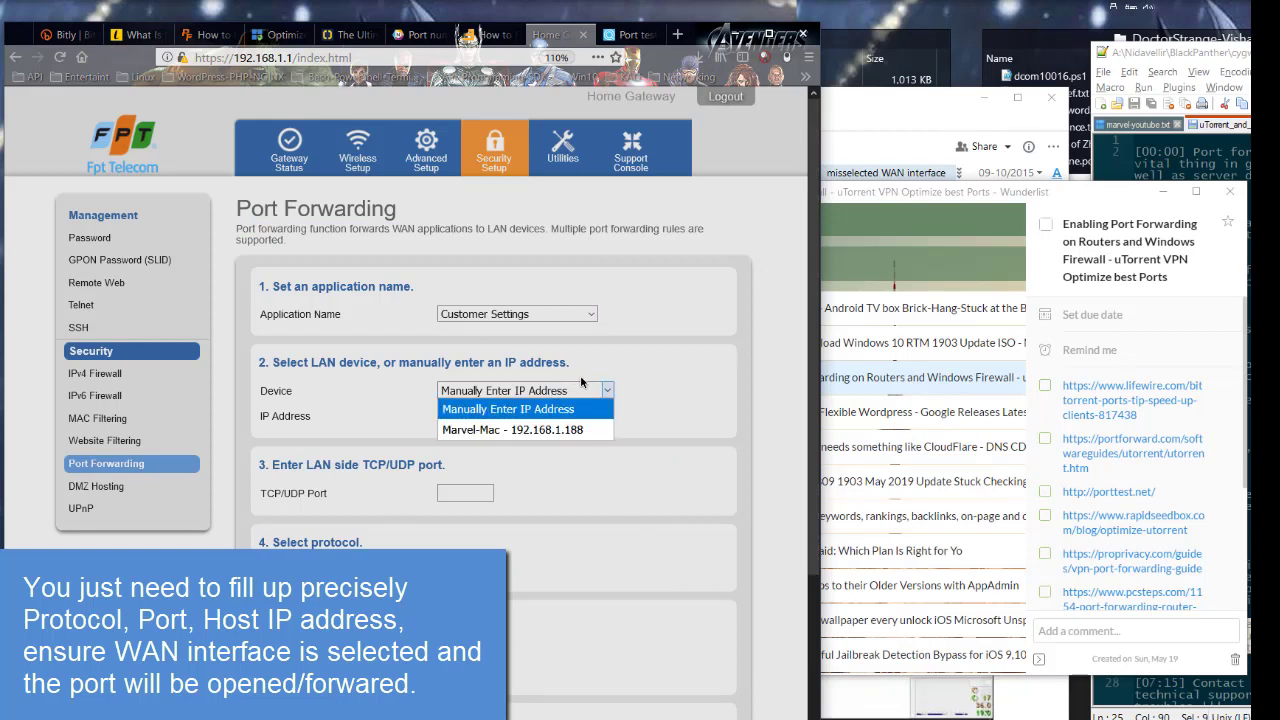
left_click(523, 316)
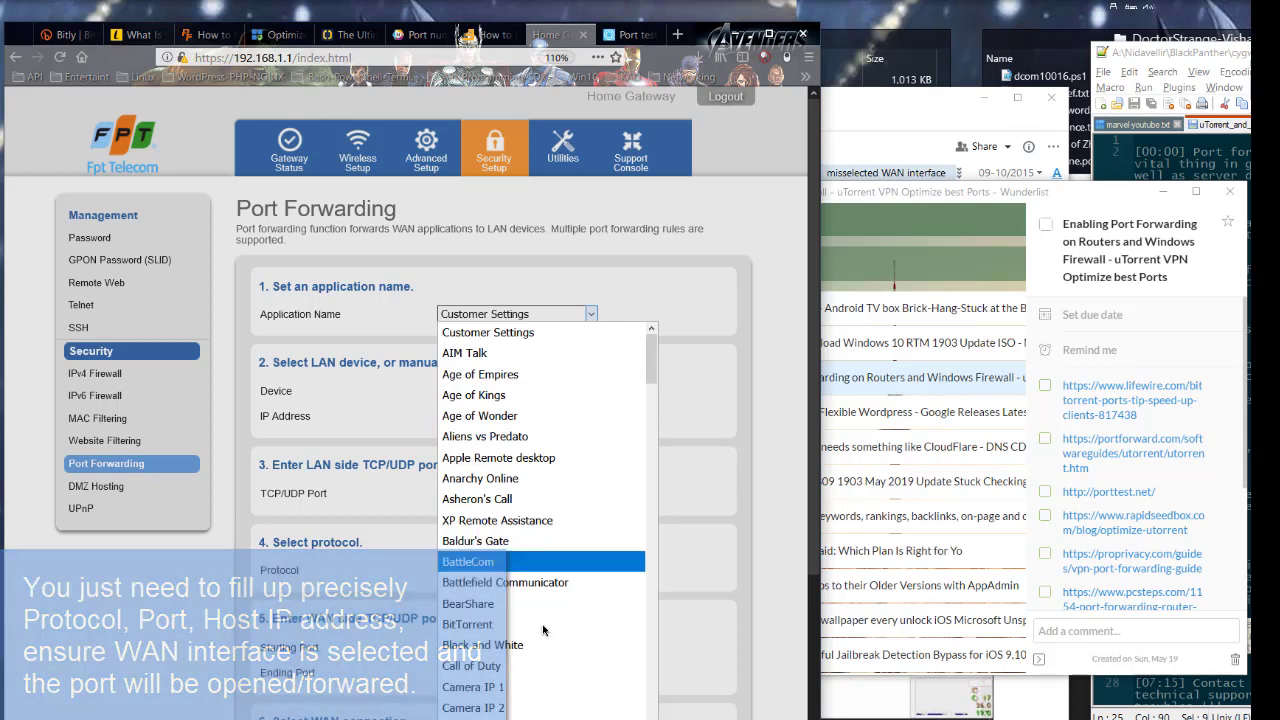
left_click(487, 625)
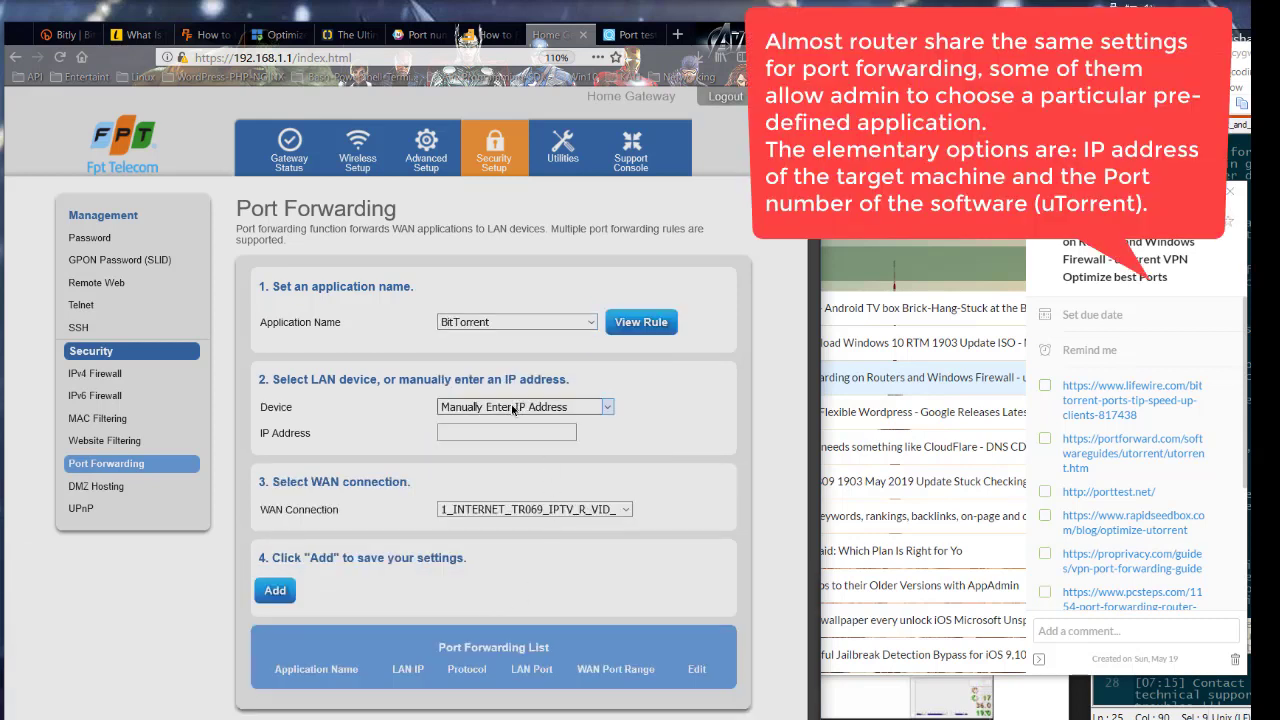
Browse the router's predefined application names, keeping BitTorrent as the selection
left_click(515, 322)
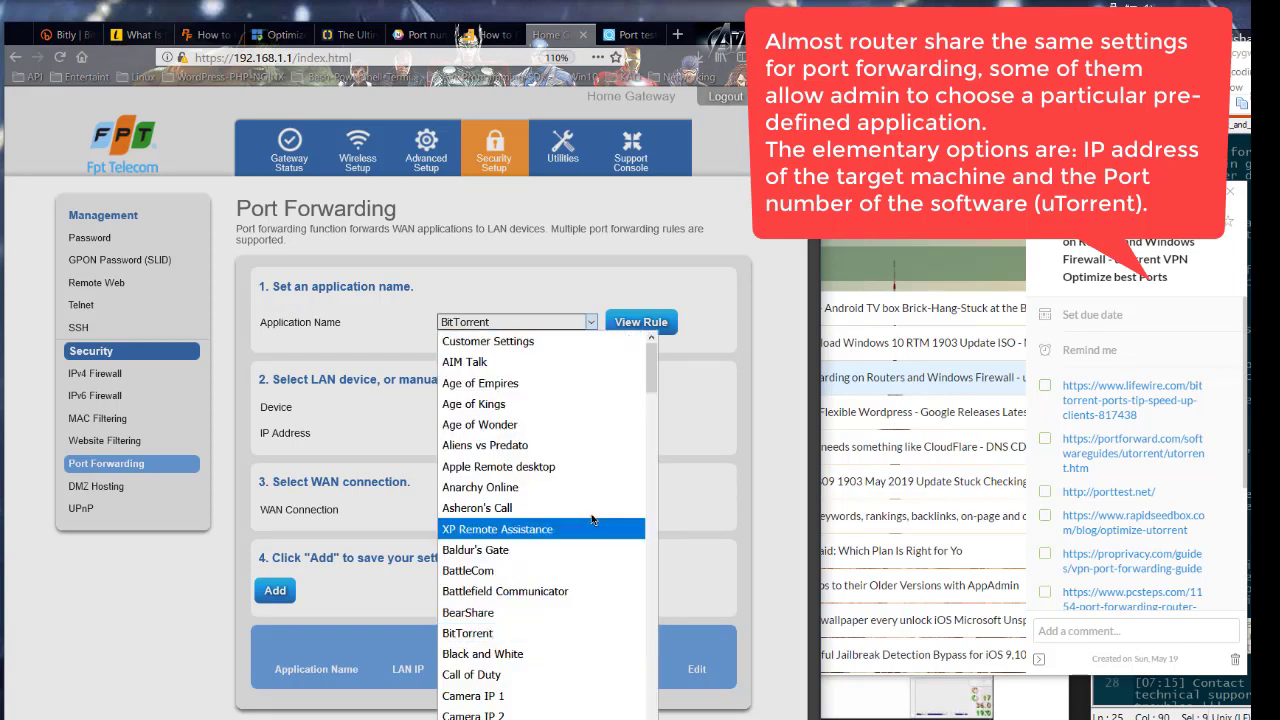
left_click_drag(656, 359, 676, 414)
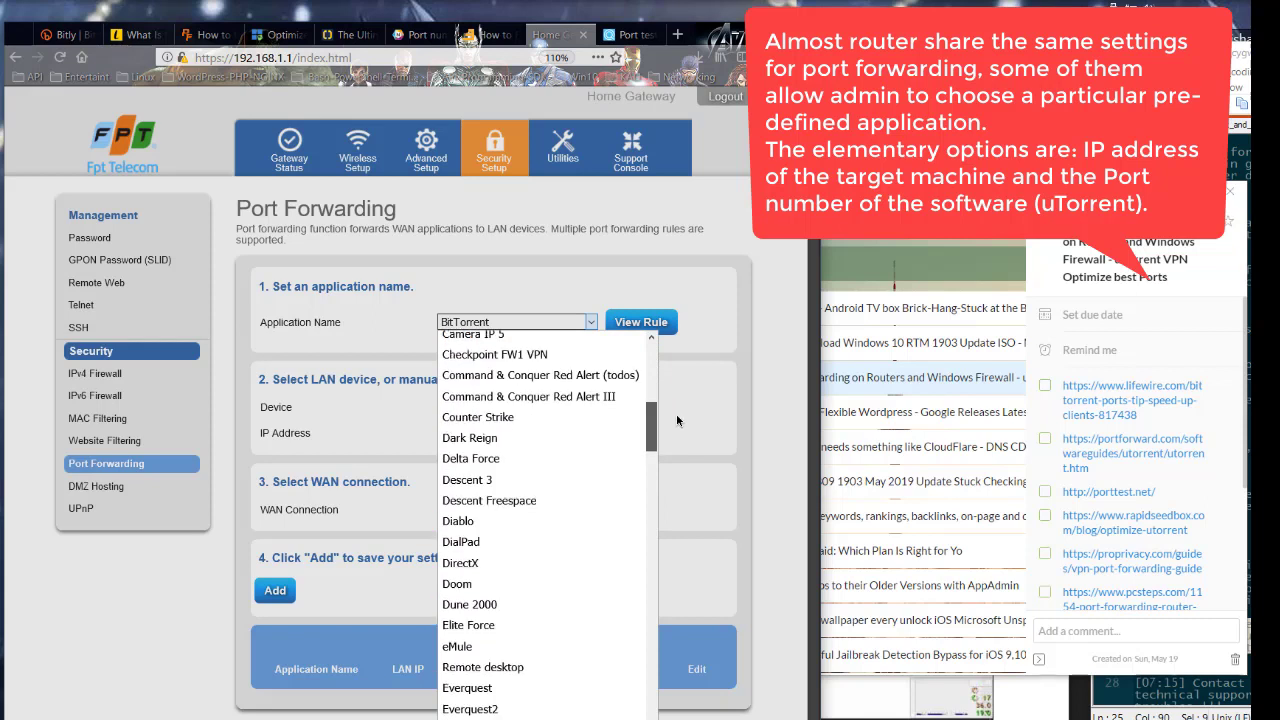
left_click(749, 343)
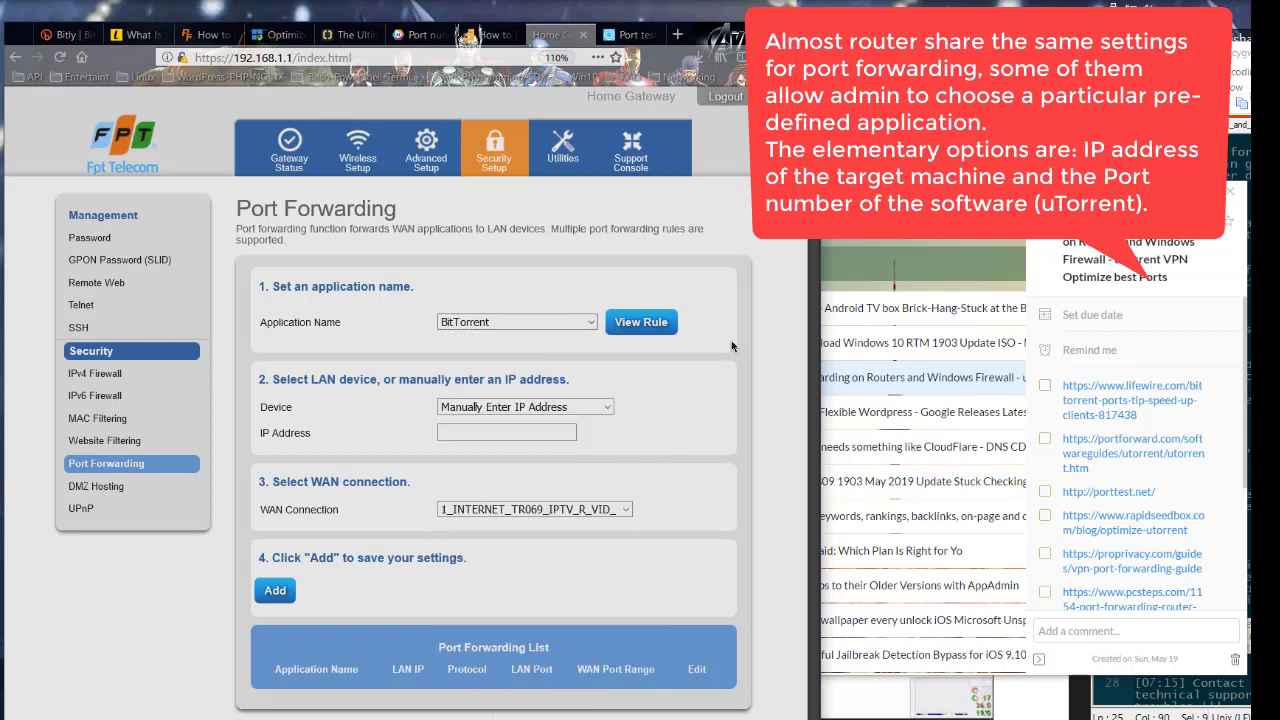
Return to the PCsteps article, review the router brand examples and highlight the "Create a rule" heading
key("ctrl+shift+Tab")
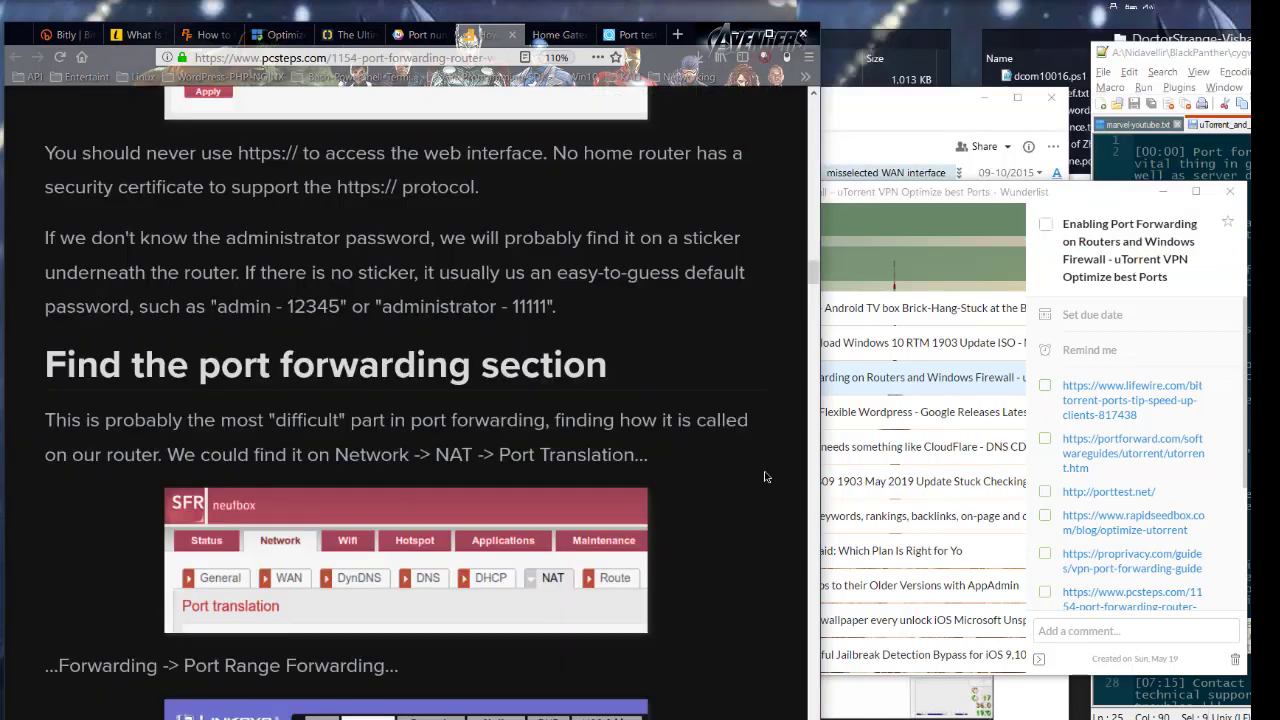
scroll(765, 477, "down", 6)
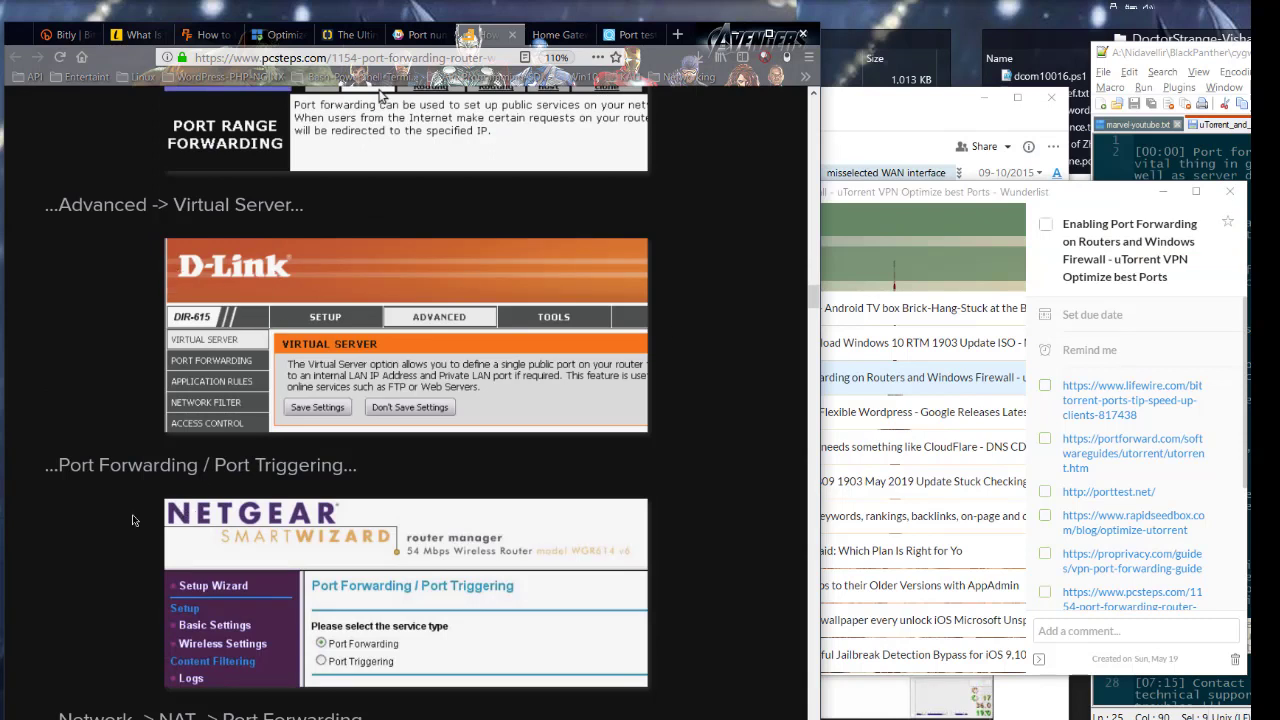
scroll(40, 300, "down", 10)
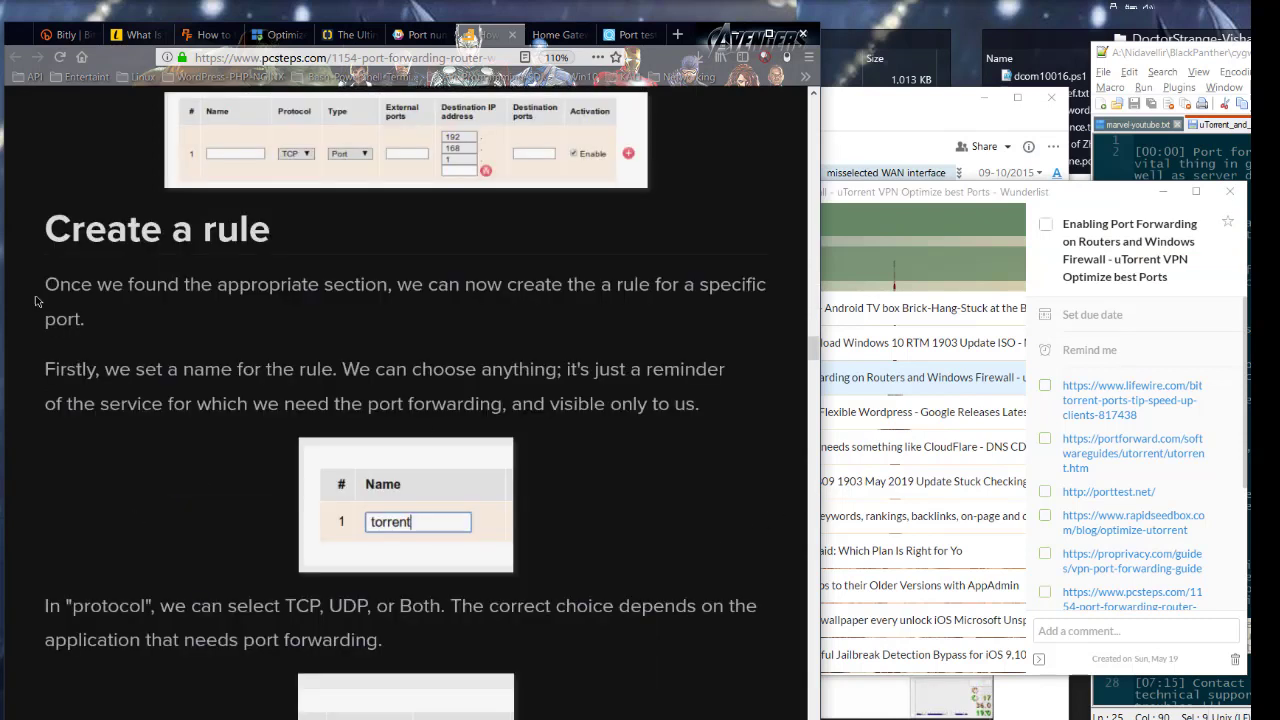
left_click_drag(46, 230, 346, 240)
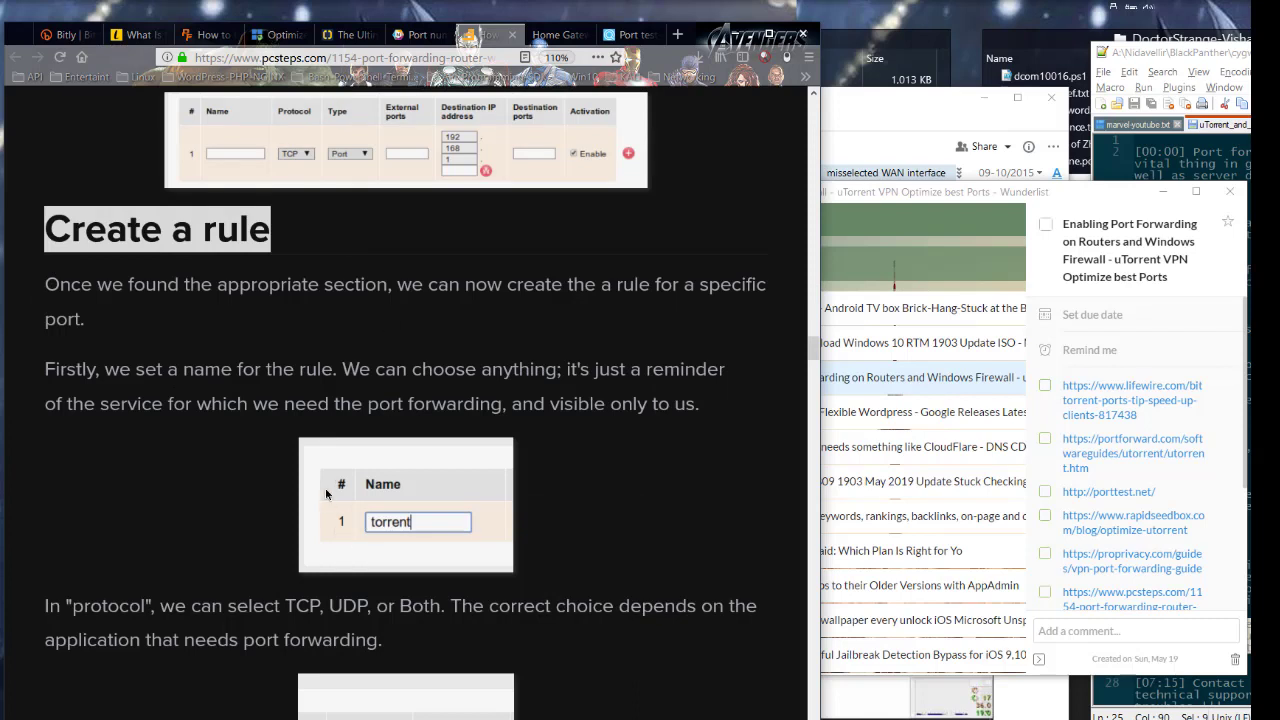
Read the rule's protocol and port advice, highlighting the TCP or UDP remark and the 50000 to 65535 port range
scroll(710, 505, "down", 5)
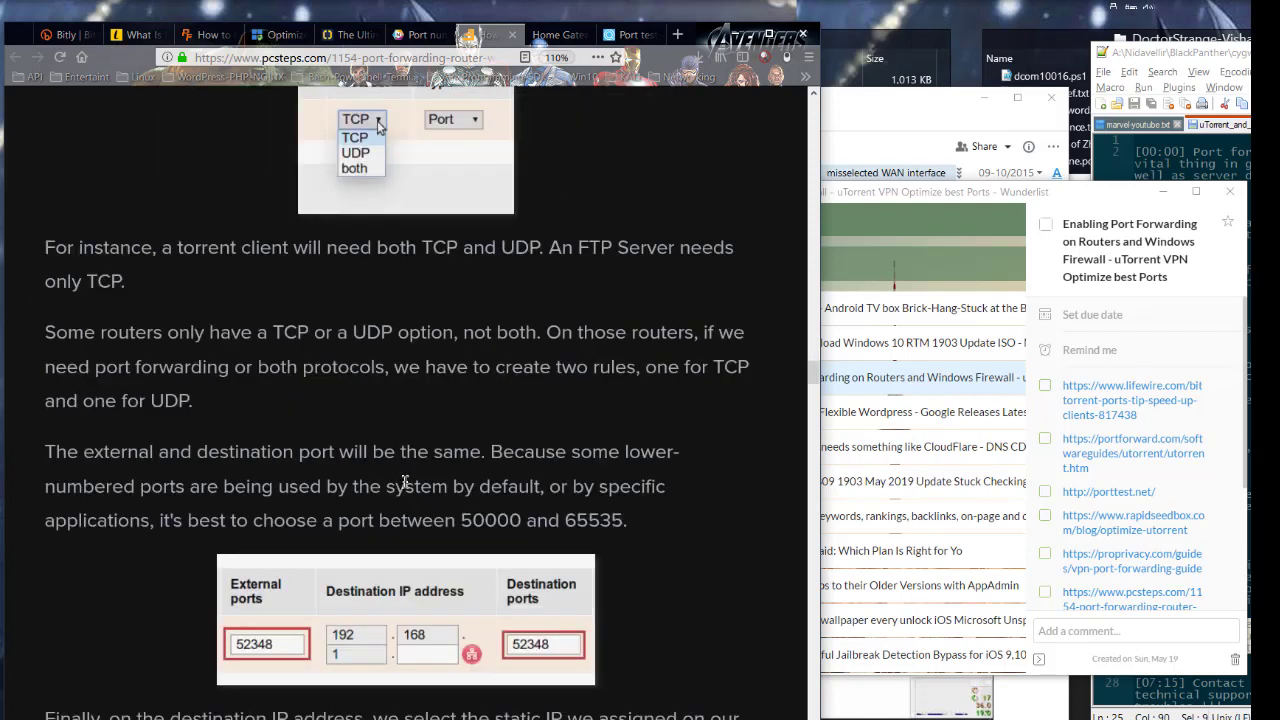
left_click_drag(56, 332, 381, 332)
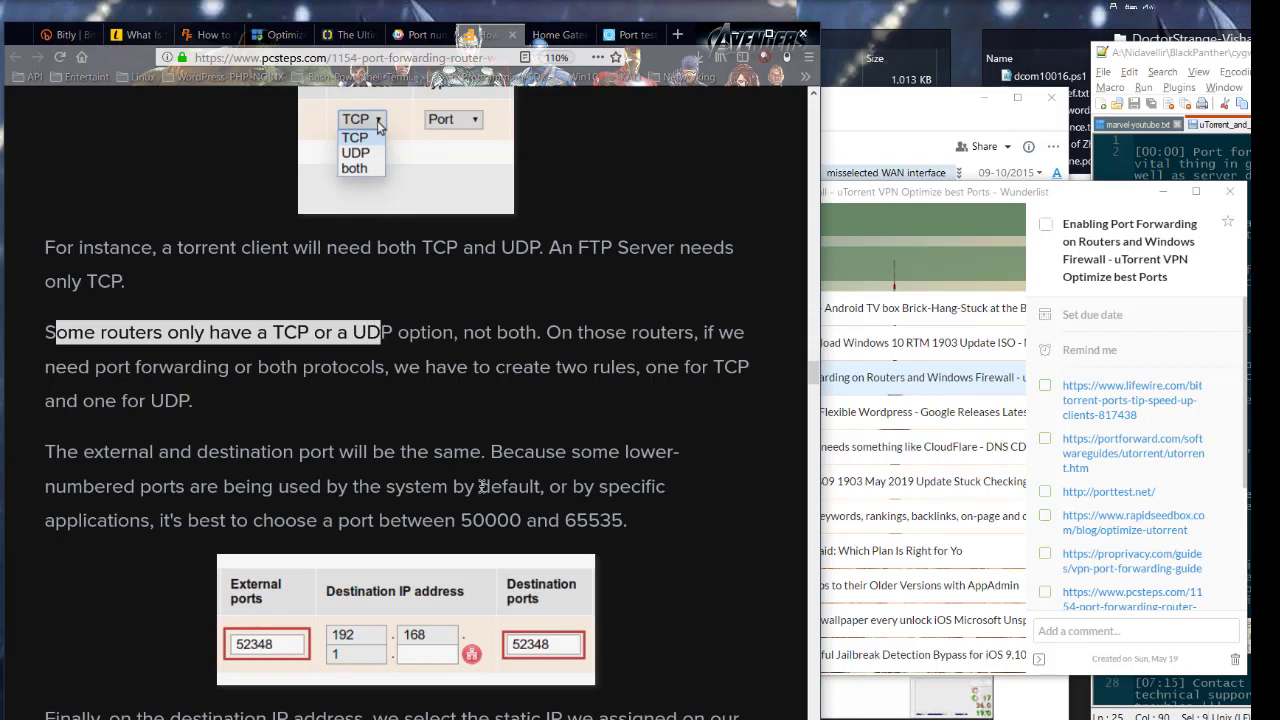
left_click_drag(444, 520, 628, 521)
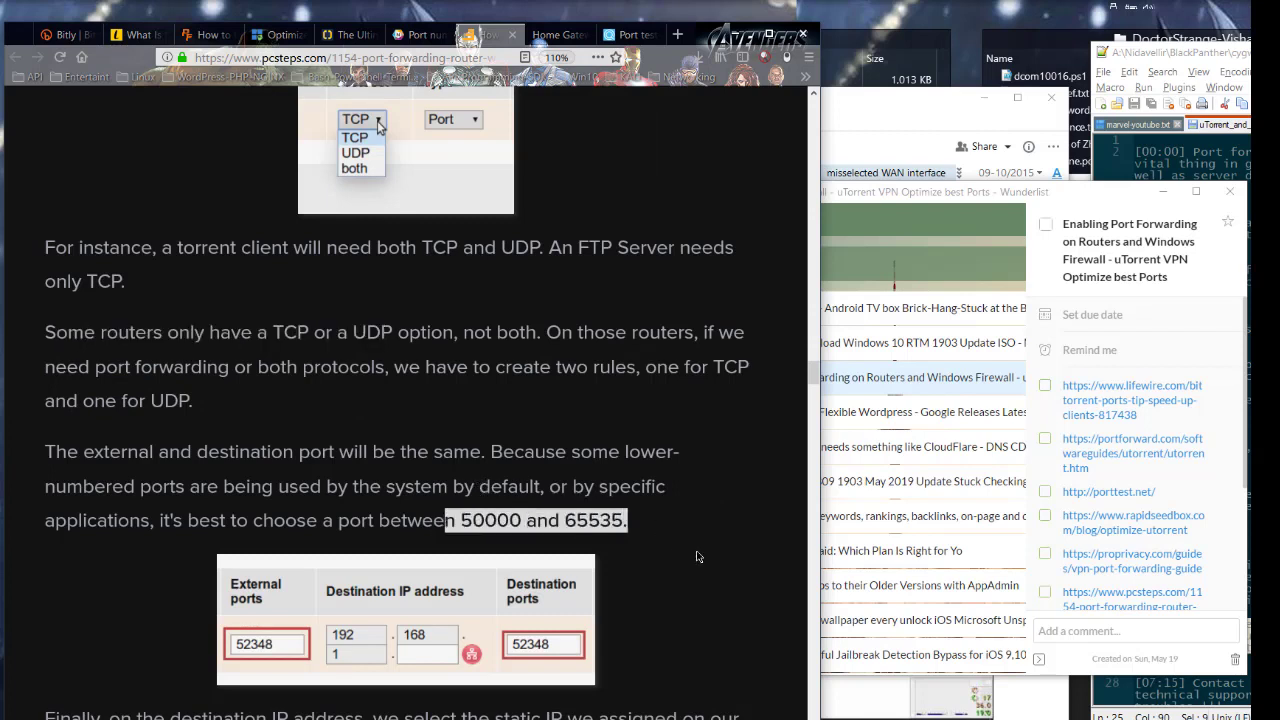
left_click(741, 519)
Highlight the article's note about port forwarding activating immediately or needing a router reboot
scroll(262, 340, "down", 10)
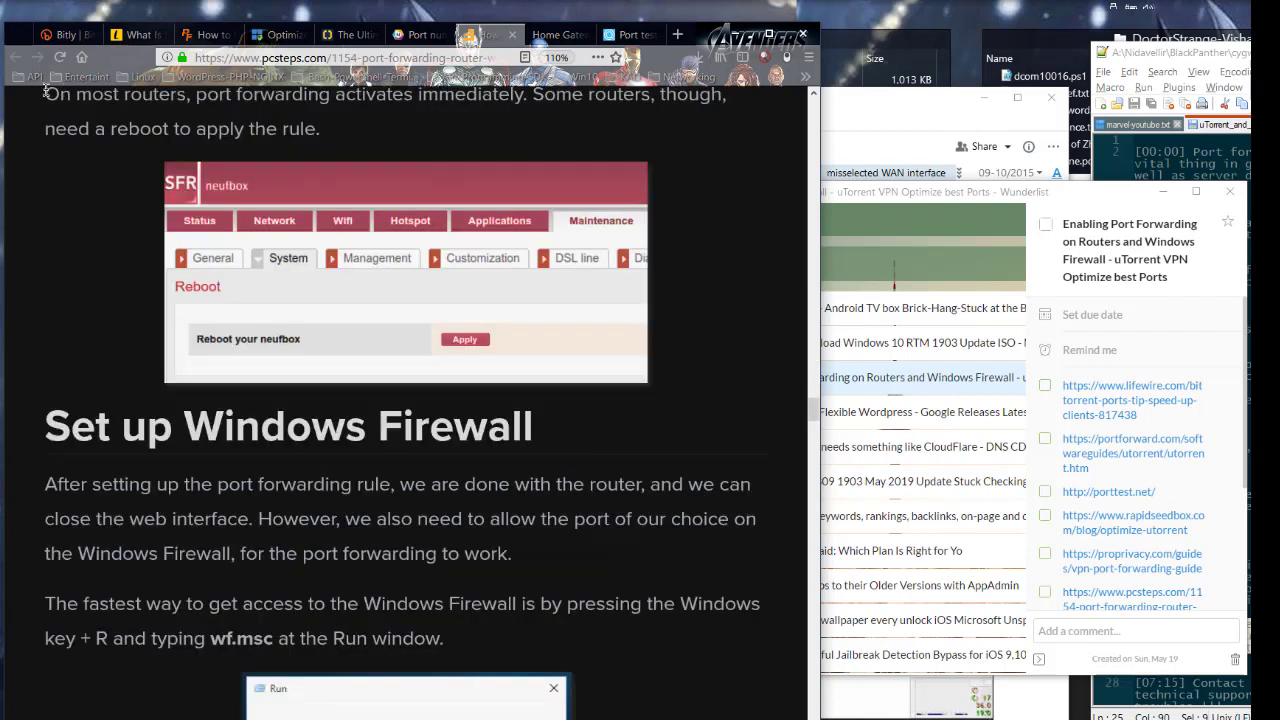
left_click_drag(44, 90, 322, 126)
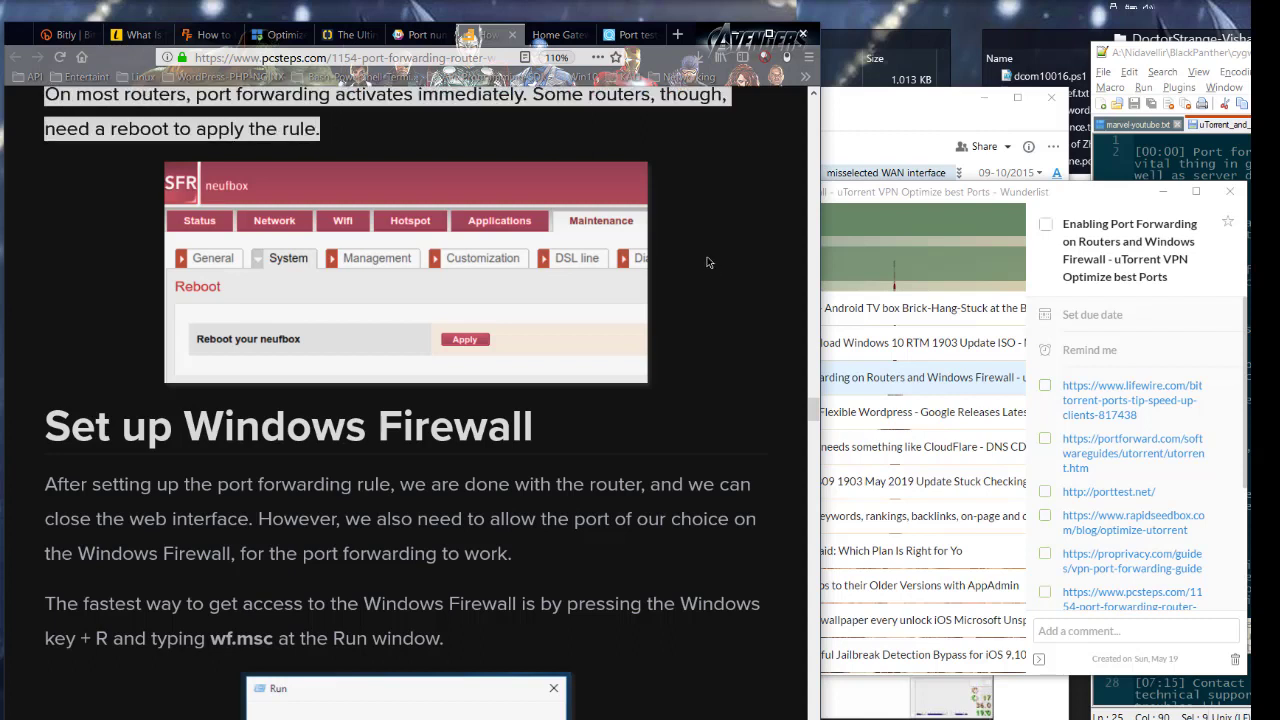
left_click(726, 306)
Read the "Set up Windows Firewall" introduction, highlighting the lines on closing the web interface and allowing the chosen port
scroll(726, 306, "down", 3)
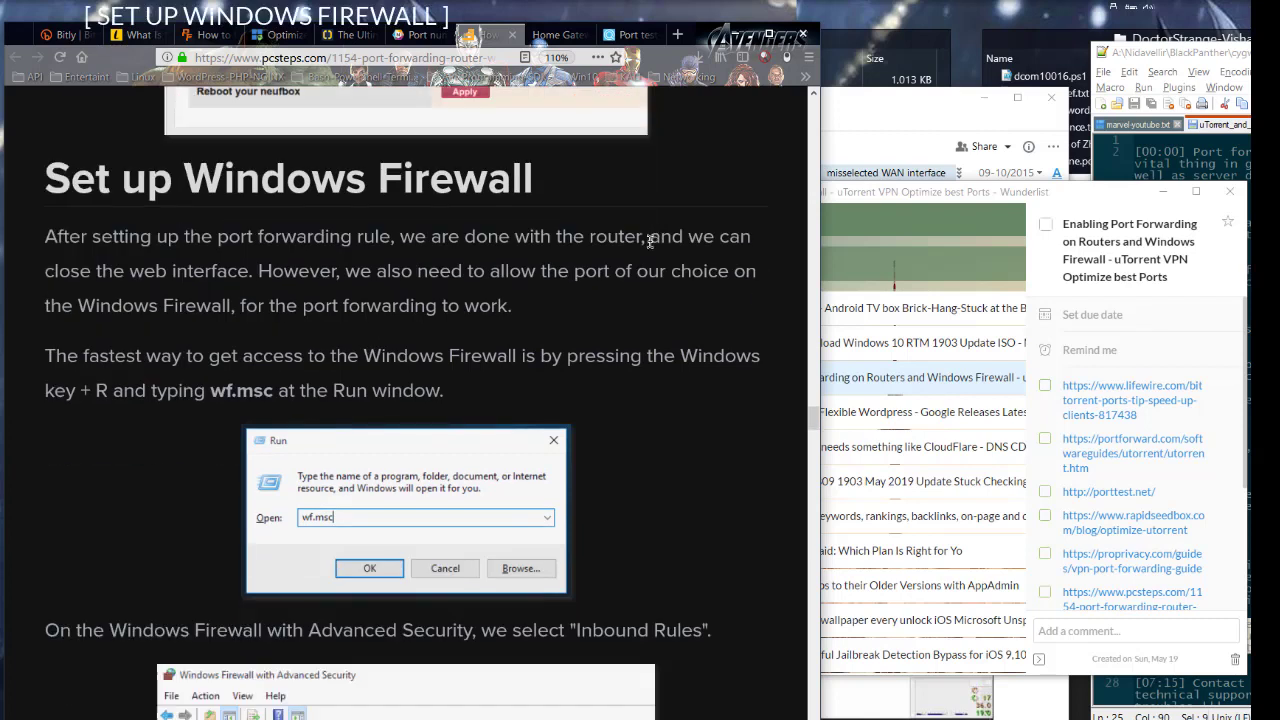
left_click_drag(648, 238, 238, 272)
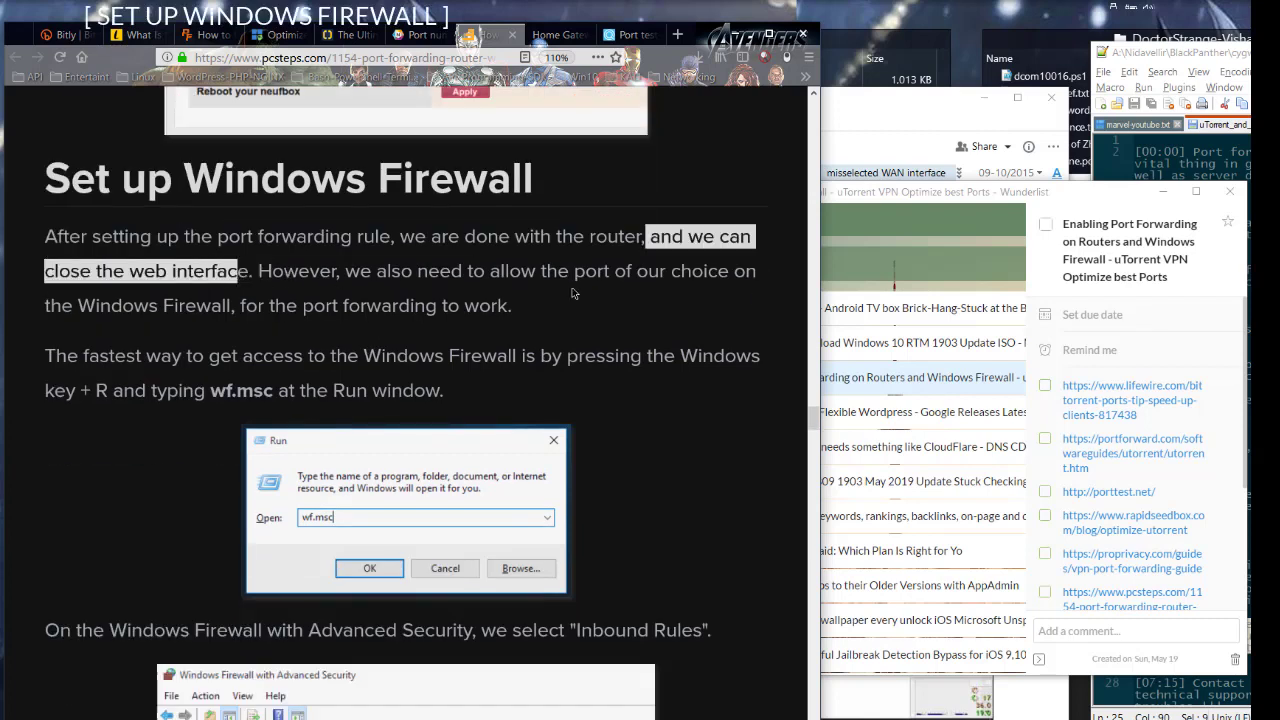
left_click_drag(576, 269, 514, 314)
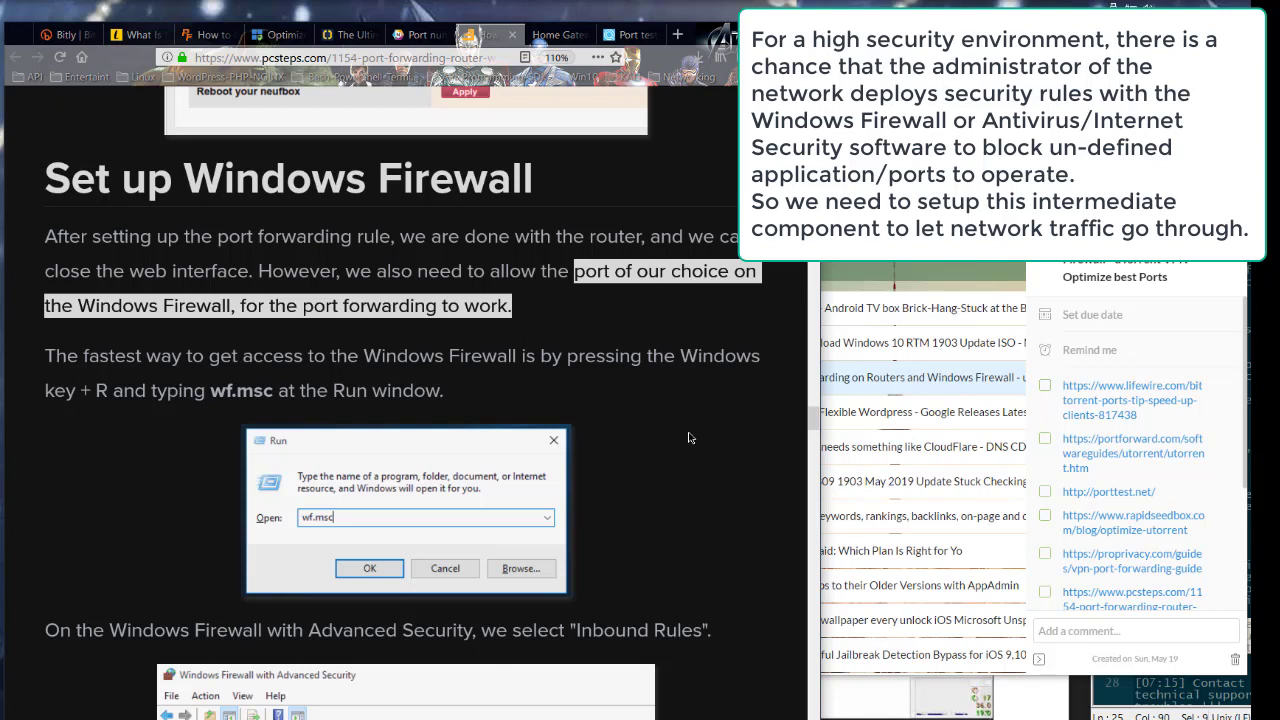
Read the firewall rule instructions, highlighting "Inbound Rules", "Protocols and Ports" and the advice on applying the rule to Private networks
scroll(688, 437, "down", 5)
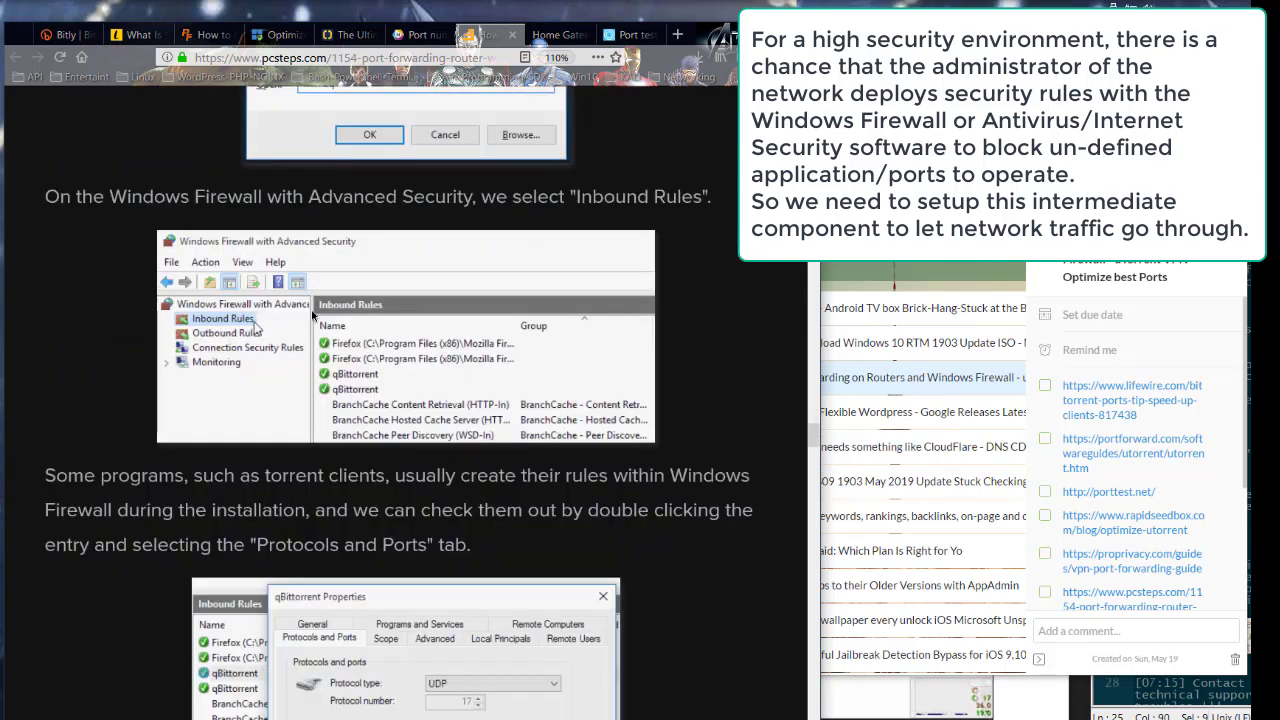
left_click_drag(577, 197, 712, 200)
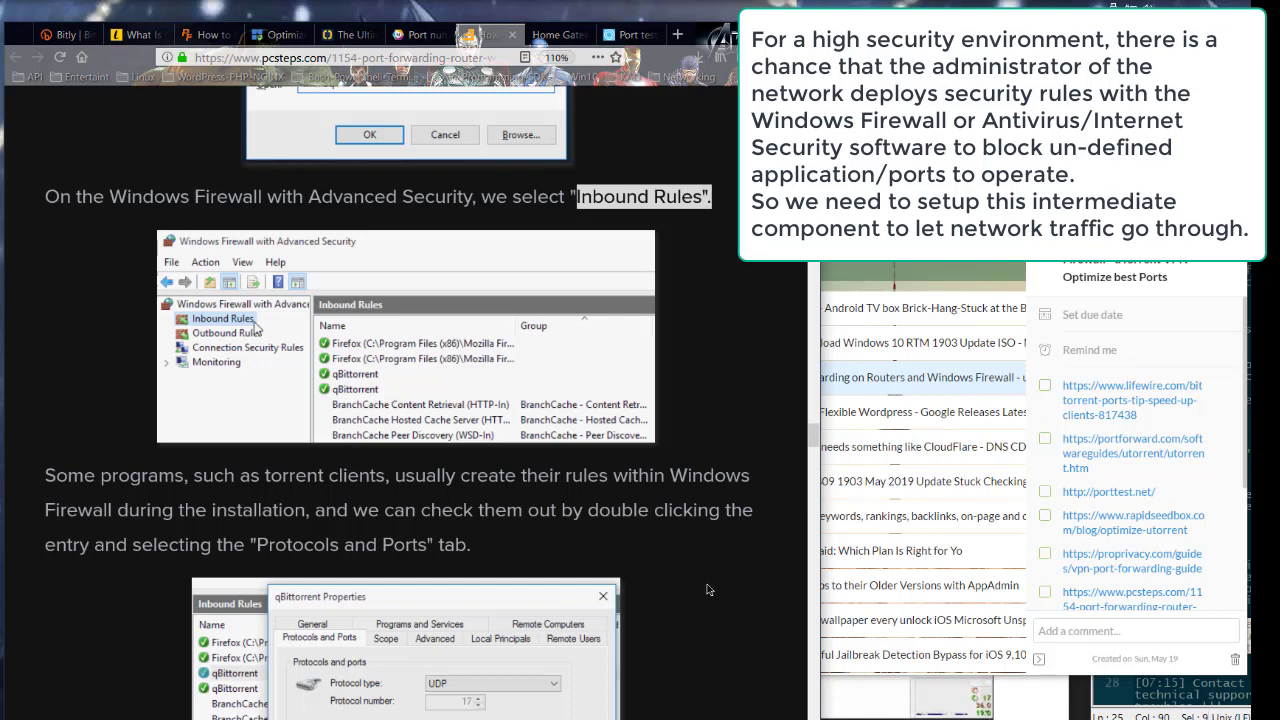
left_click_drag(258, 544, 425, 544)
scroll(765, 477, "down", 4)
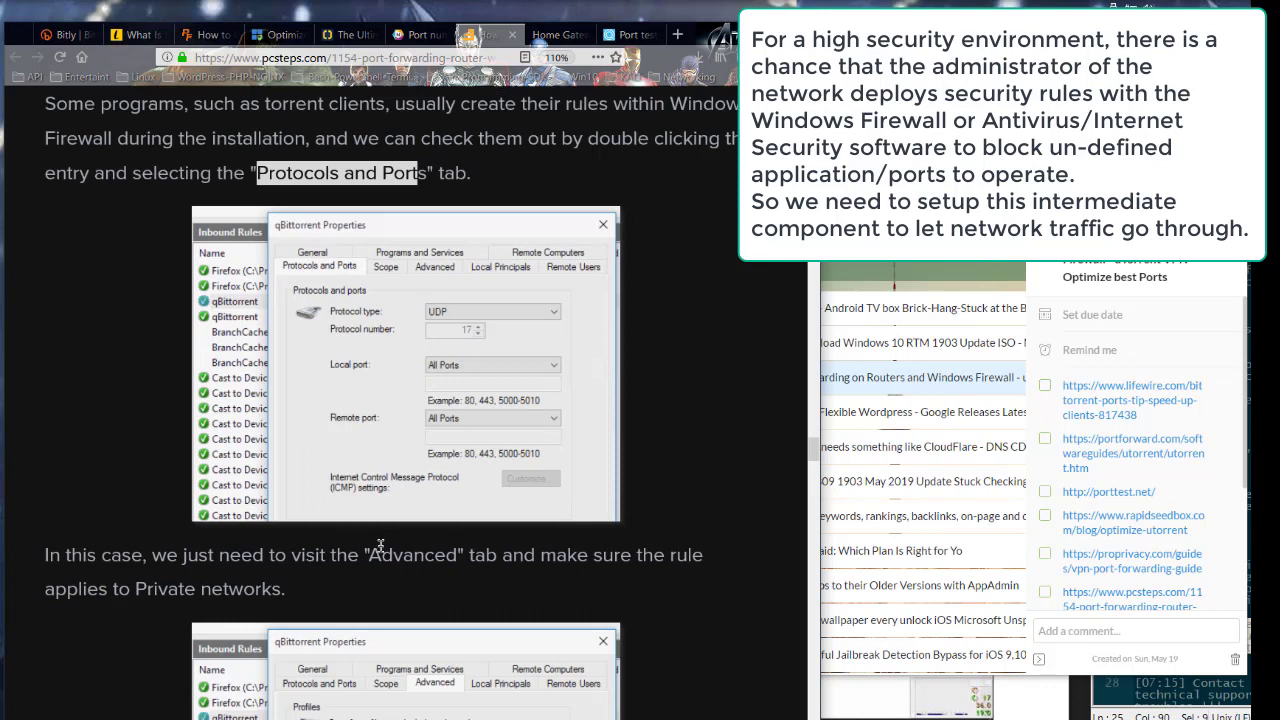
left_click_drag(360, 555, 286, 590)
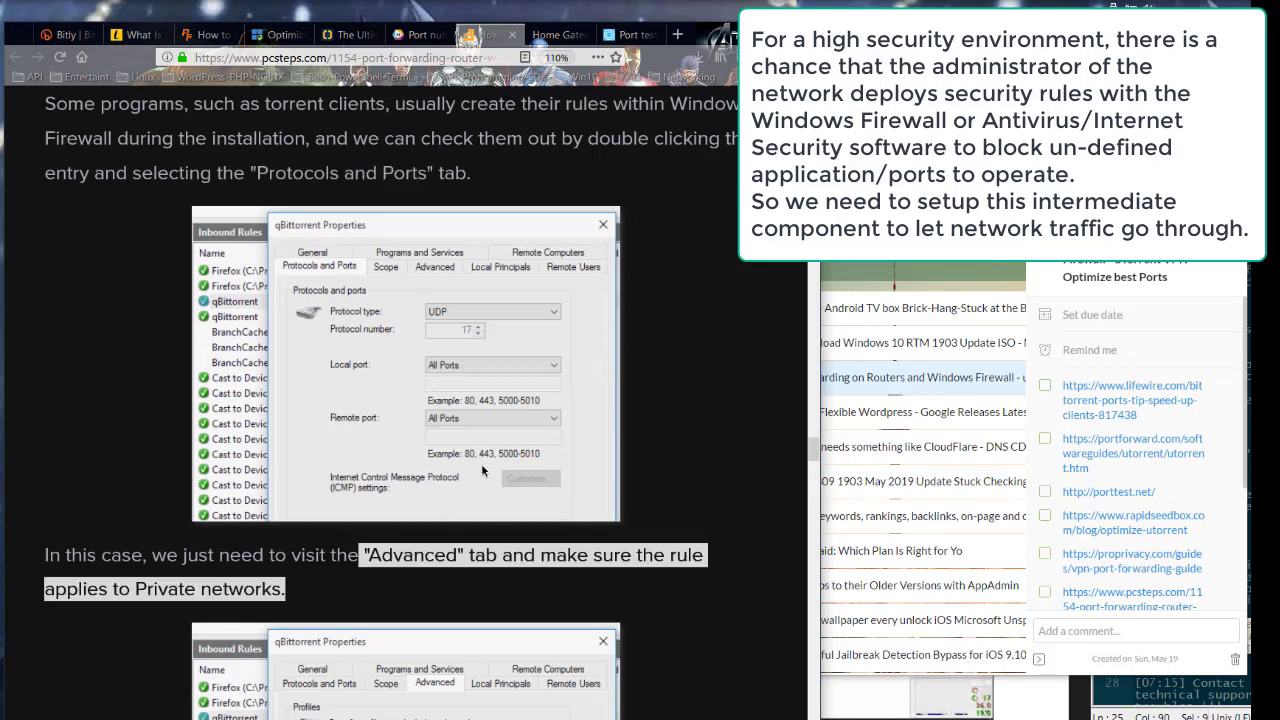
Highlight the instruction on creating a new firewall rule and skim the rule wizard screenshots up to the "Check Port Forwarding" section
scroll(742, 448, "down", 5)
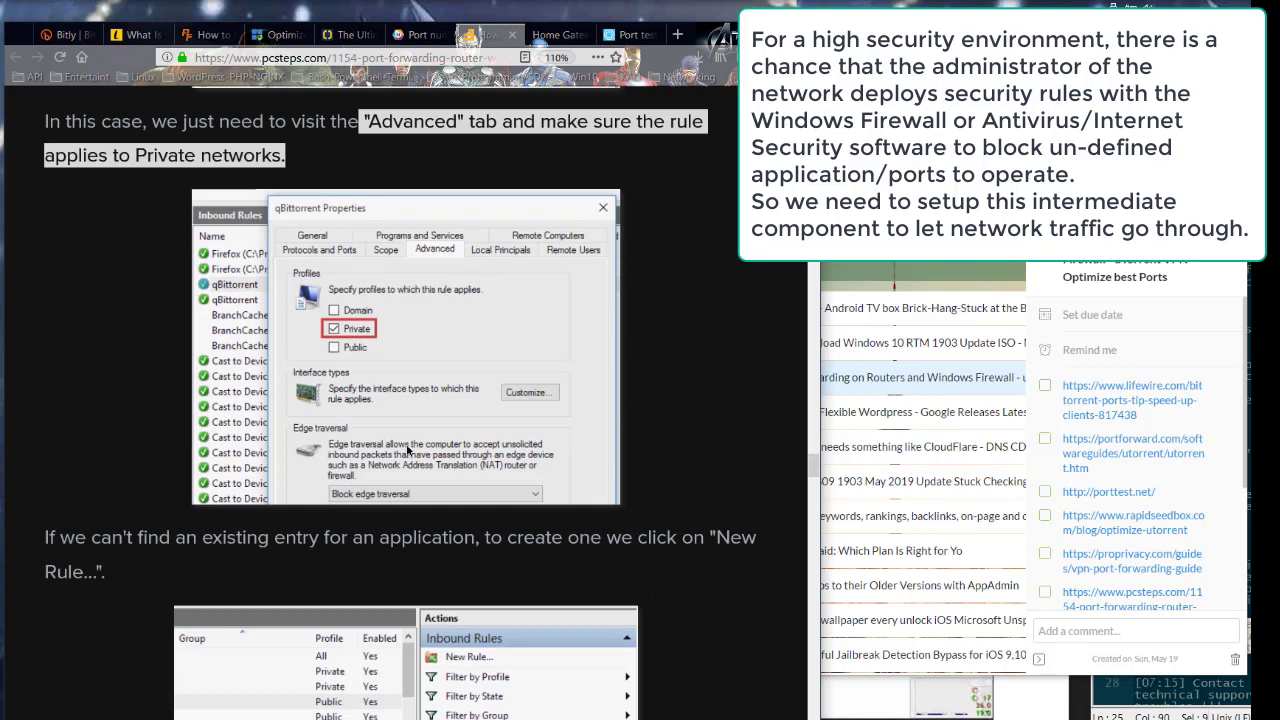
left_click_drag(488, 537, 669, 573)
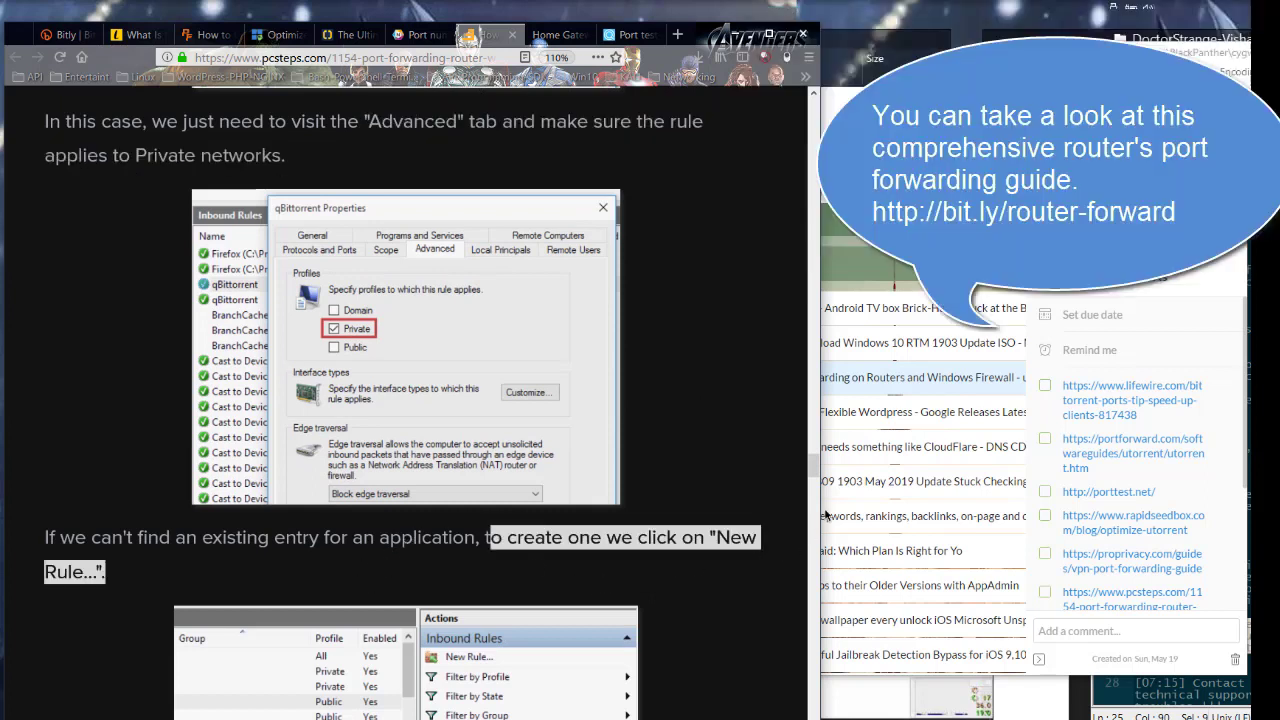
left_click_drag(812, 401, 812, 408)
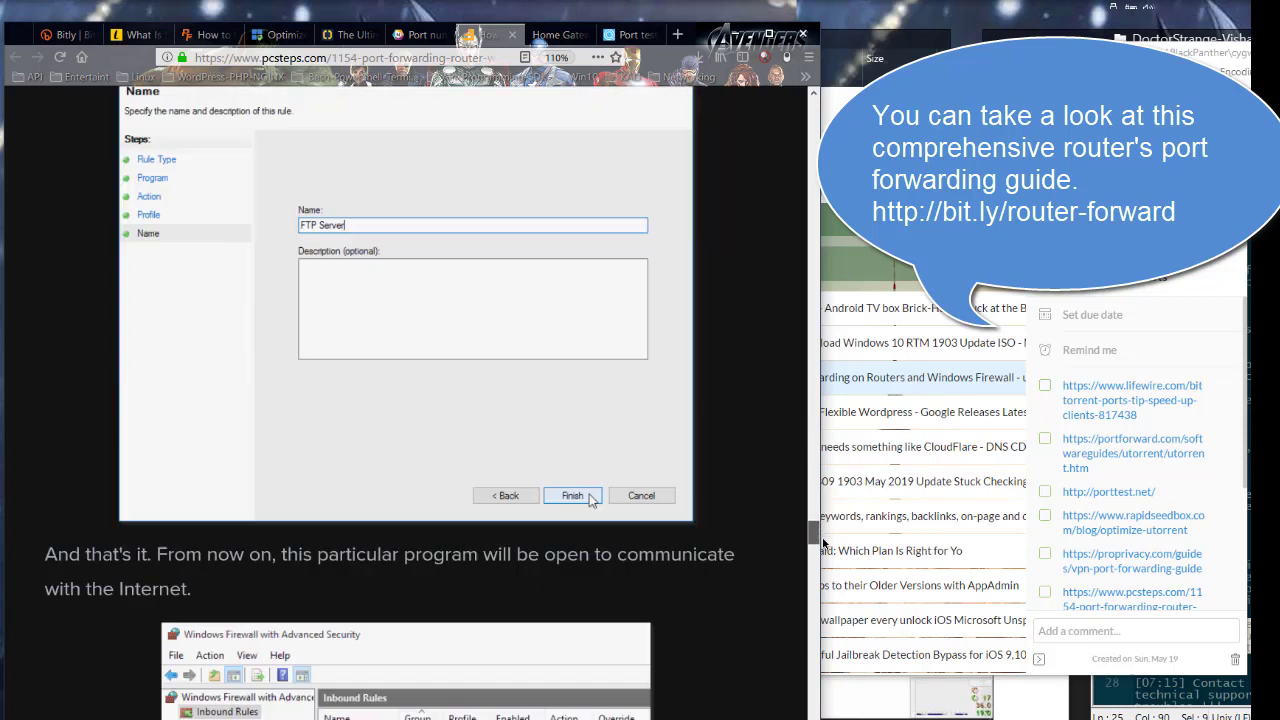
left_click_drag(812, 510, 828, 560)
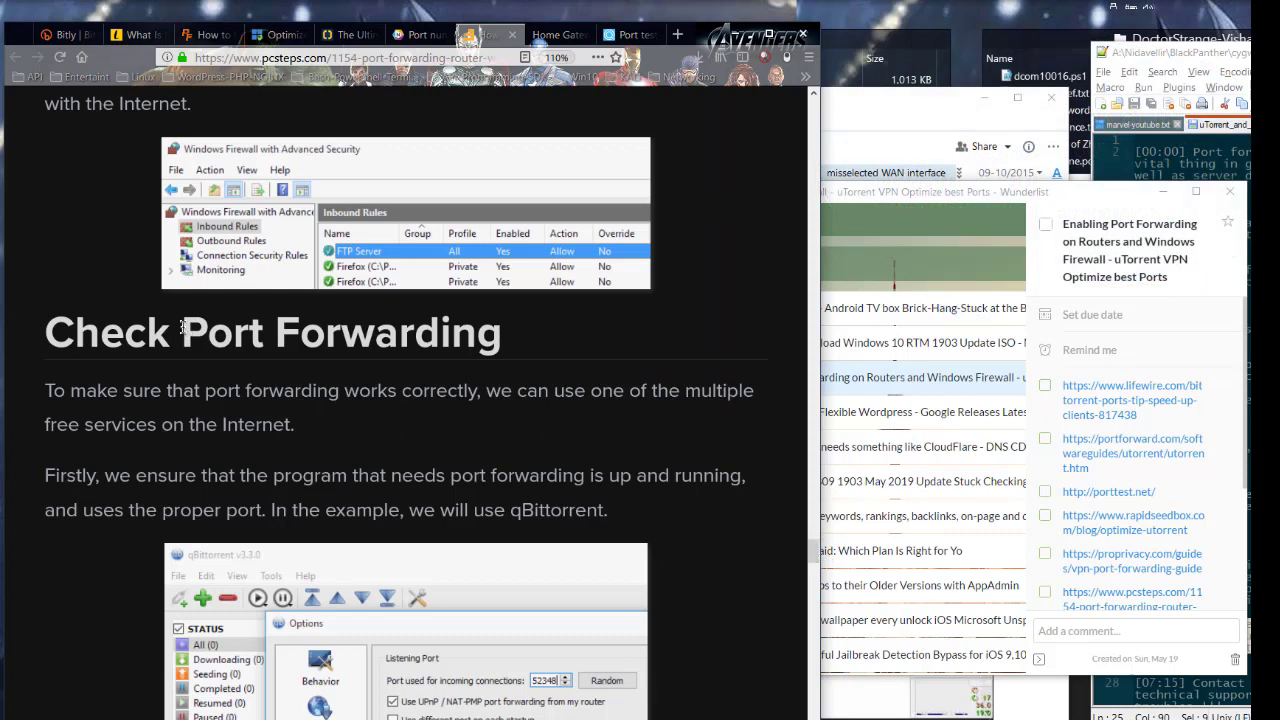
Highlight "Port Forwarding" in the article's check heading, then switch to Evernote and review the uTorrent listening port and Setup Guide screenshots
left_click_drag(181, 330, 578, 342)
key("alt+Tab")
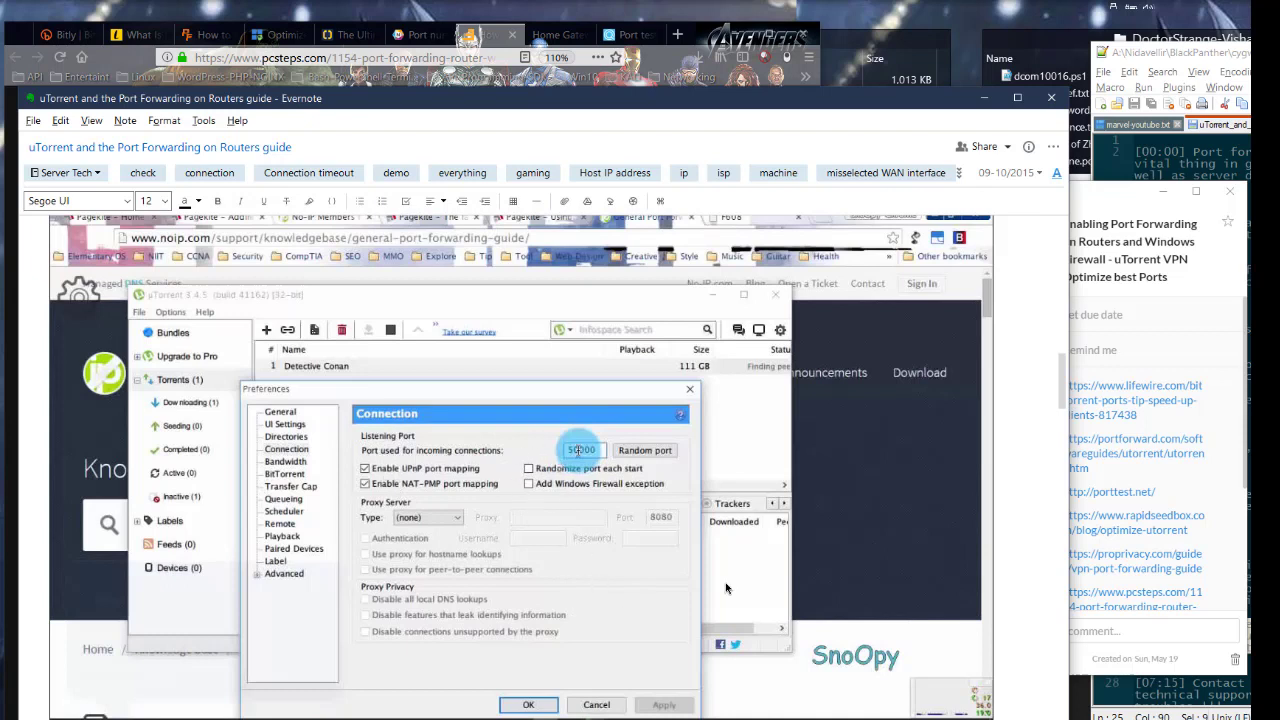
scroll(573, 605, "up", 5)
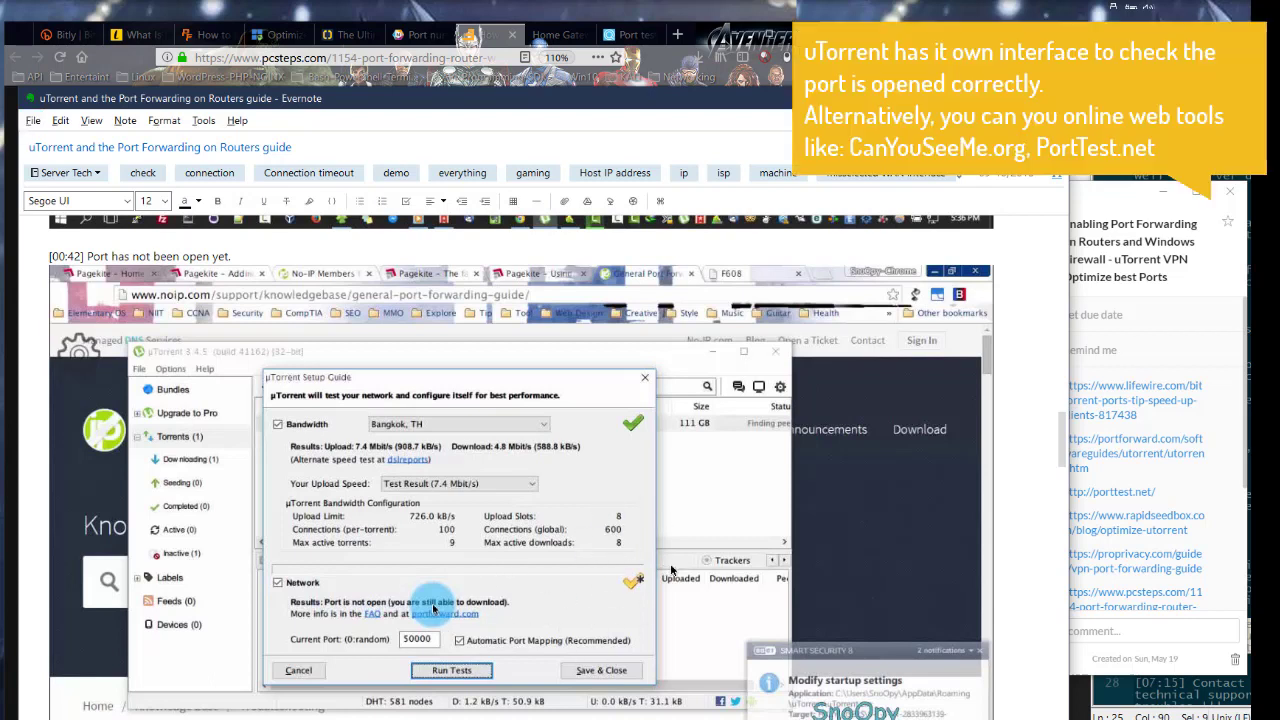
Switch to the browser and test TCP port 50000 on PortTest
key("alt+Tab")
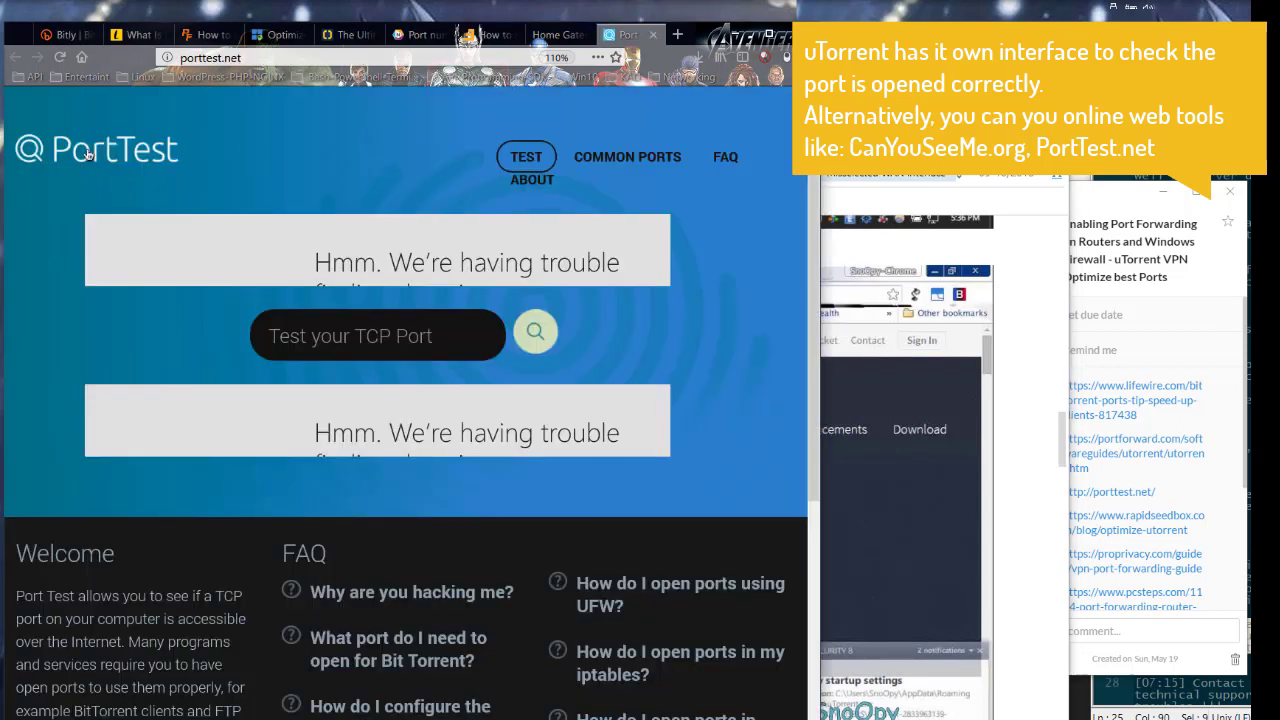
left_click(346, 330)
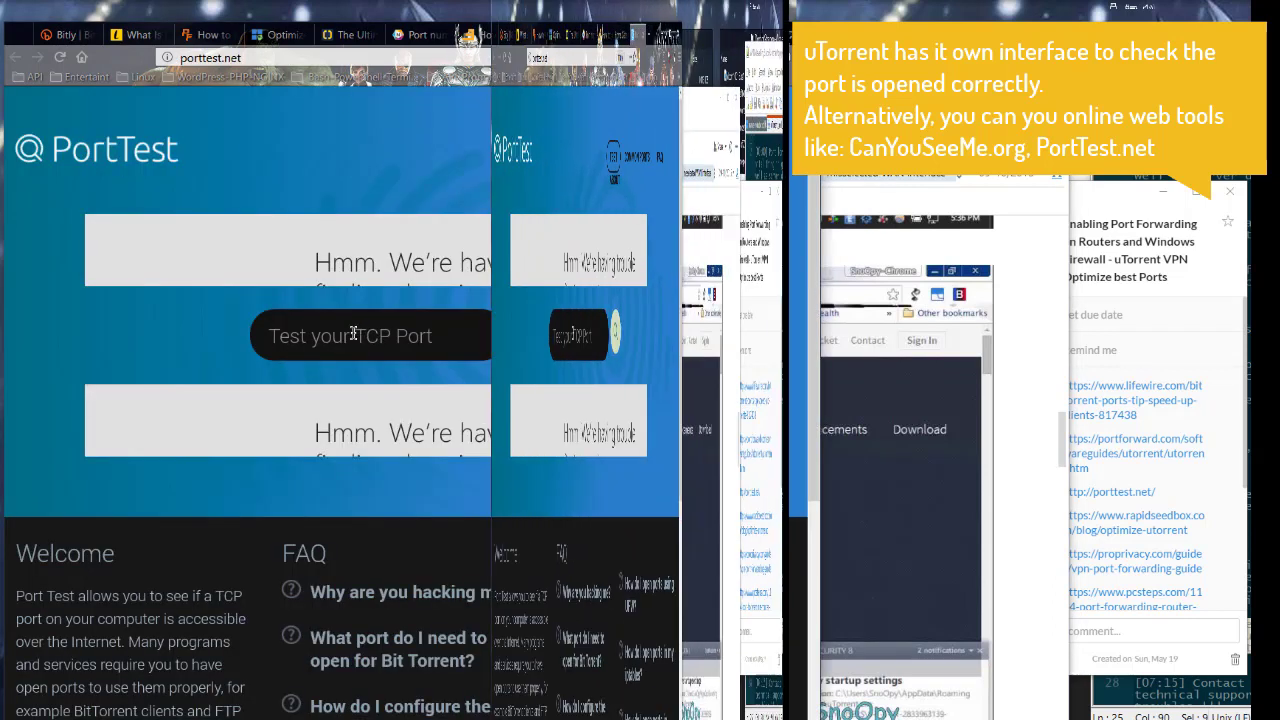
type("50000")
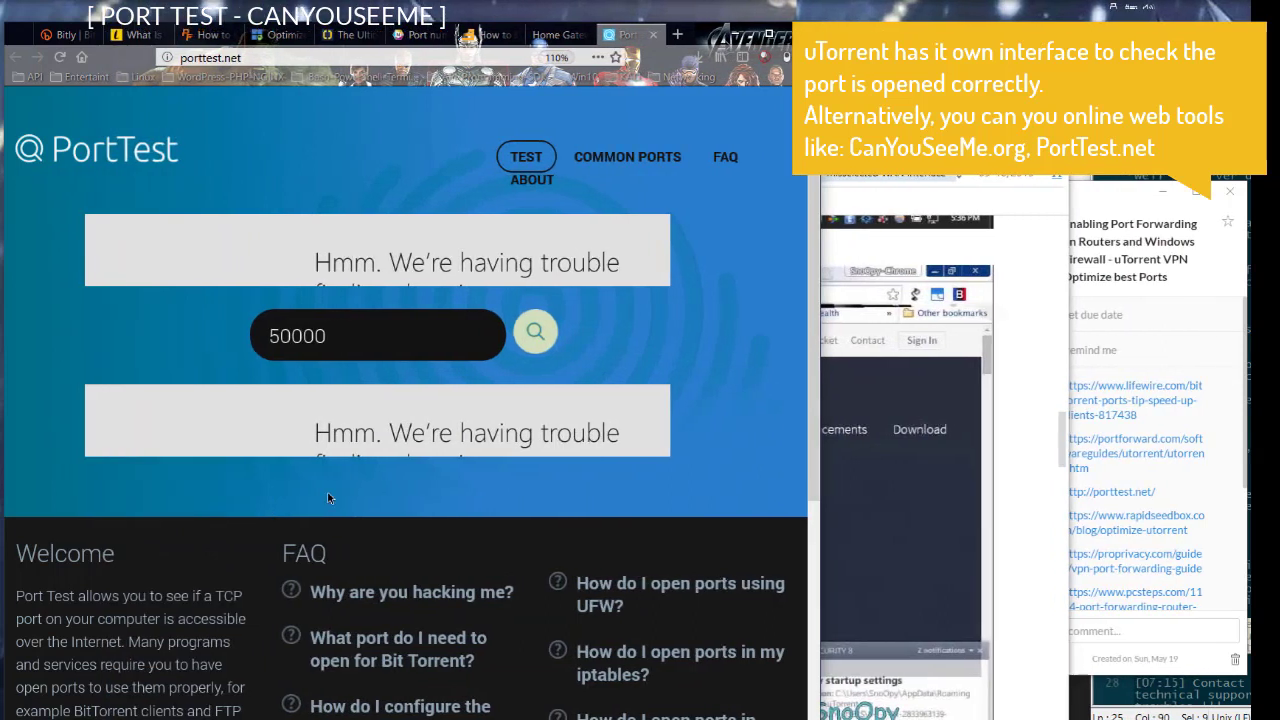
key("Return")
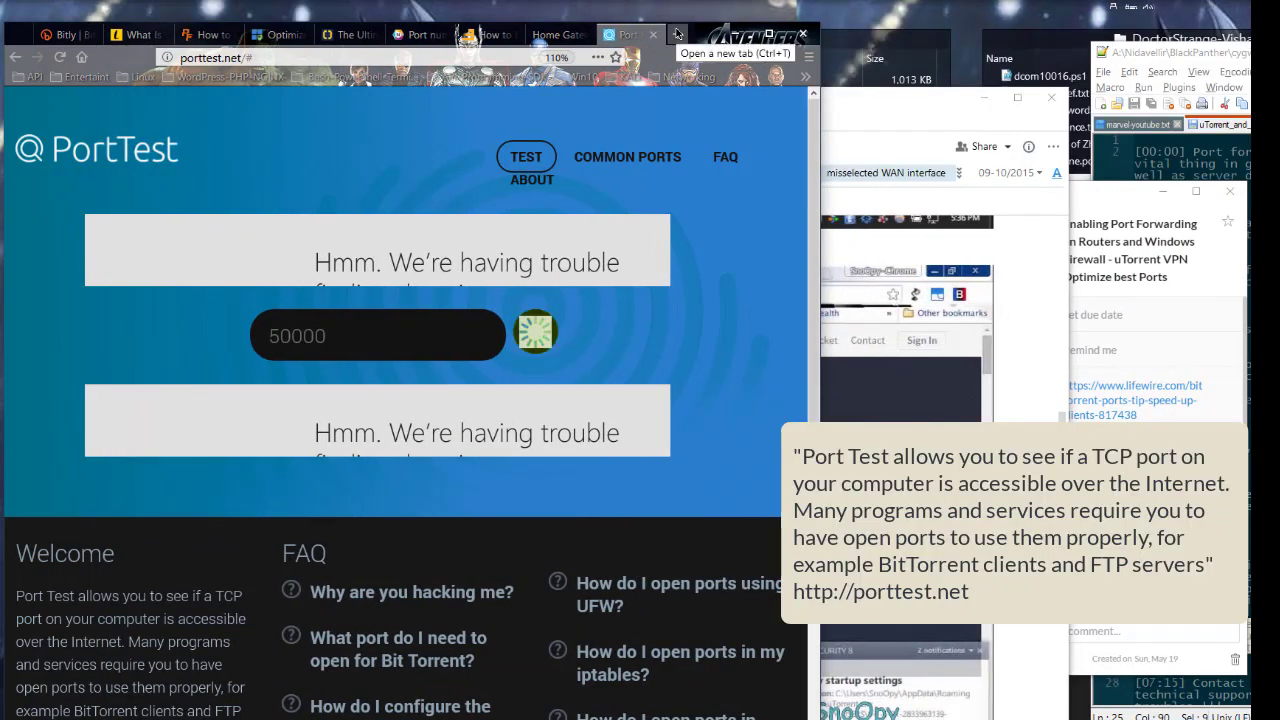
Open canyouseeme.org in a new tab and check port 50000 with its Open Port Check Tool
left_click(676, 35)
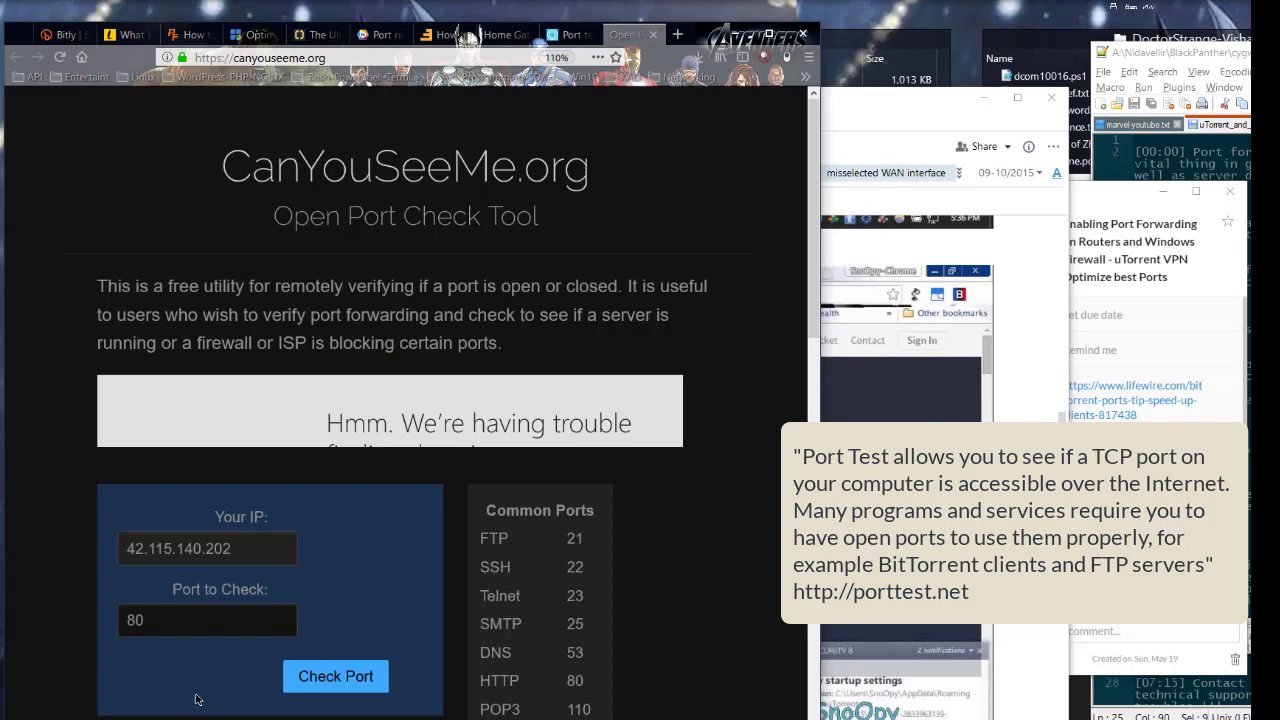
left_click(182, 622)
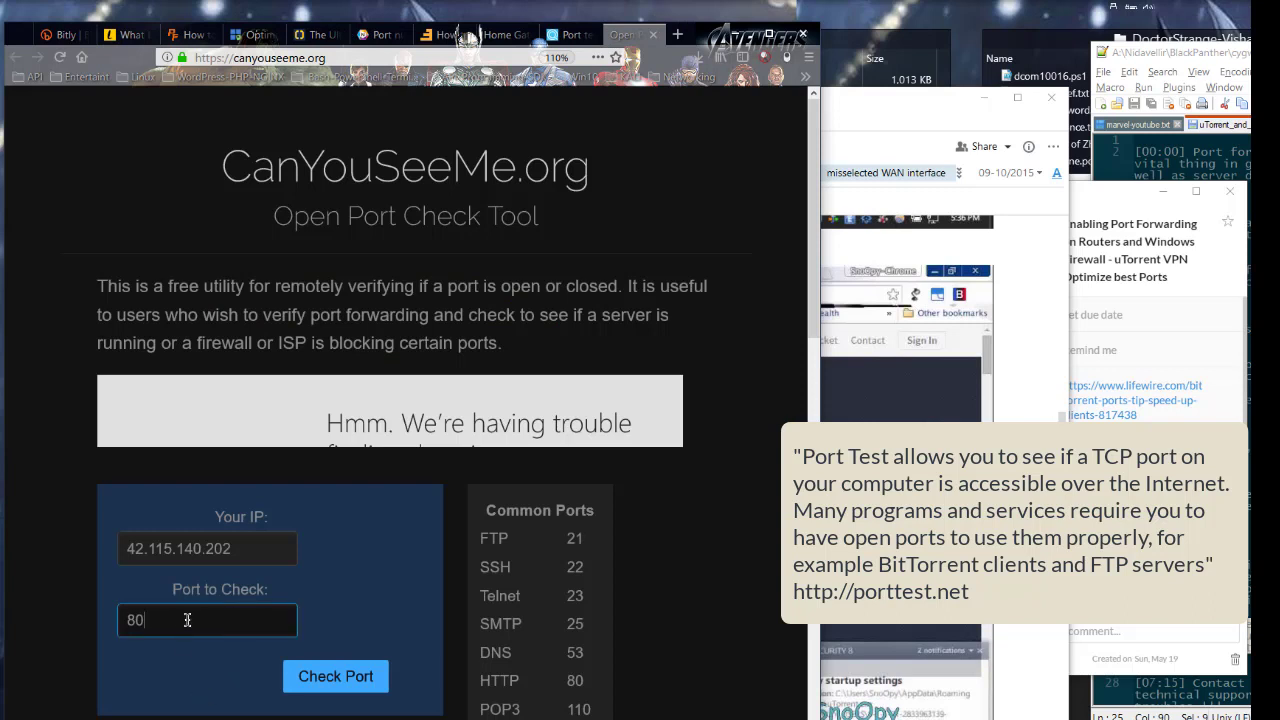
key("BackSpace")
key("BackSpace")
type("50000")
scroll(361, 526, "down", 5)
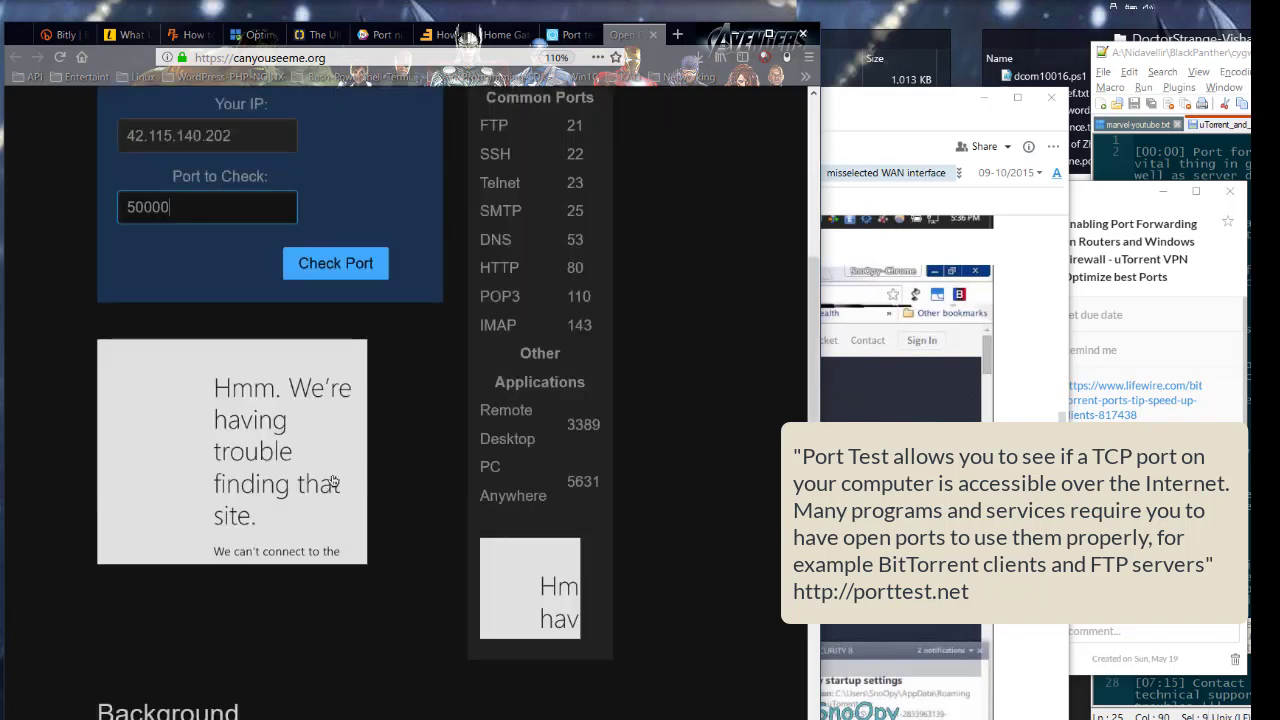
scroll(333, 483, "up", 3)
key("Return")
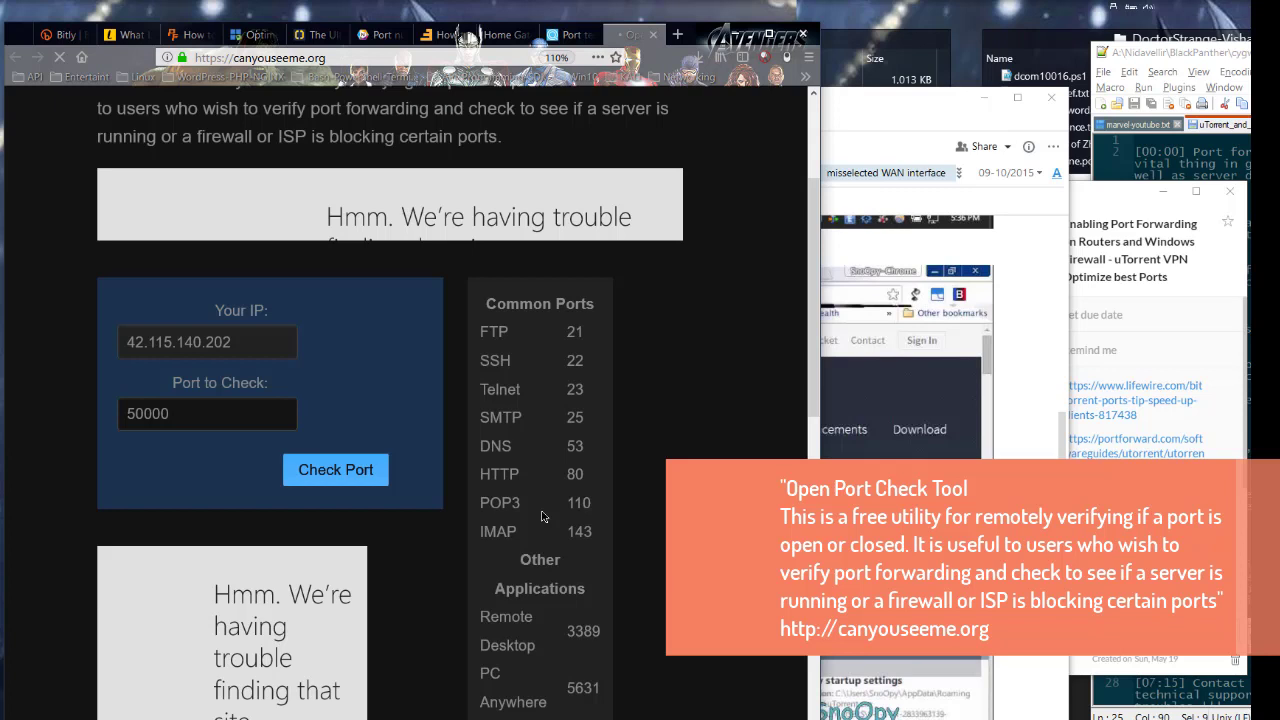
Compare the PortTest and CanYouSeeMe results, highlighting the failure reason and tested port on CanYouSeeMe, and dismiss the PortTest result message
key("ctrl+shift+Tab")
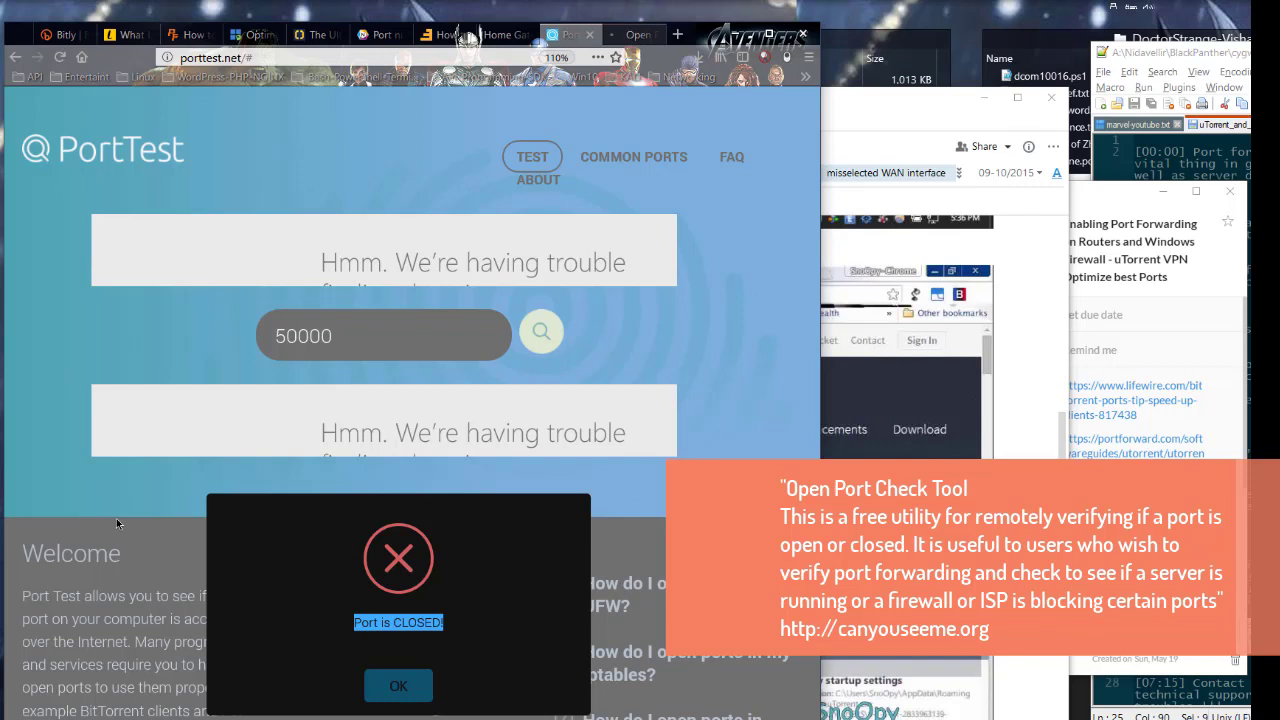
key("ctrl+Tab")
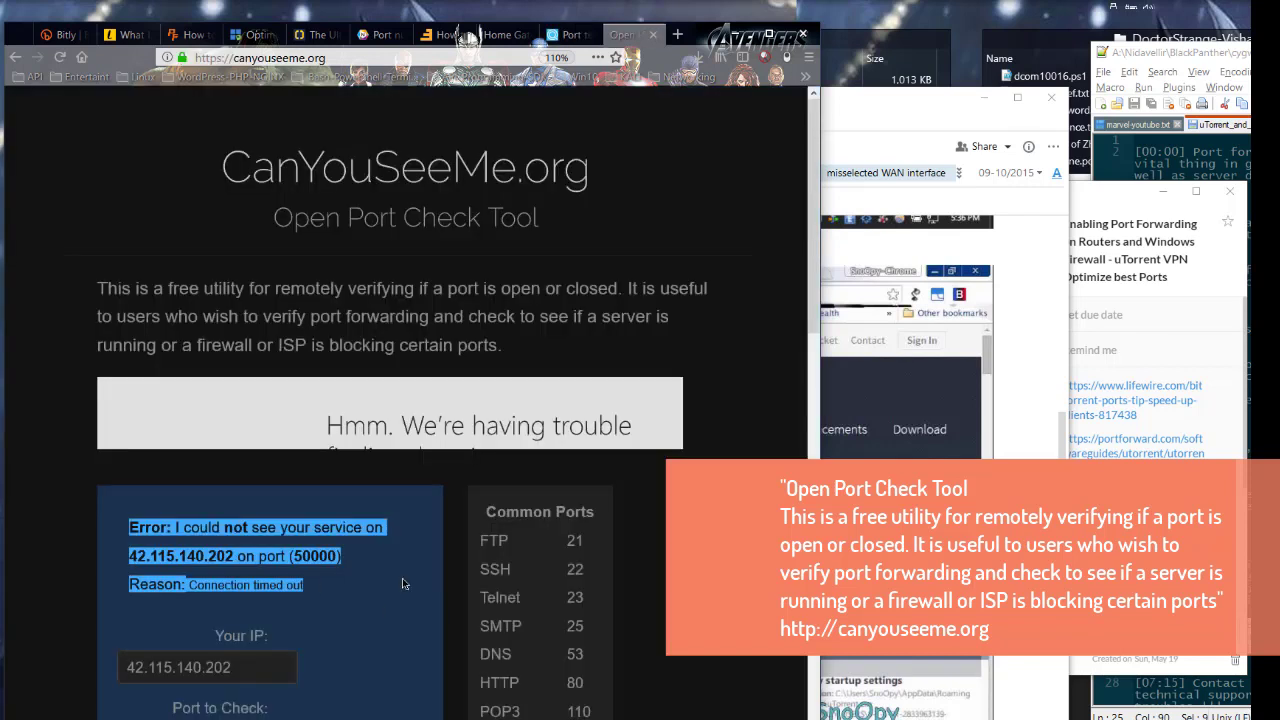
left_click(205, 588)
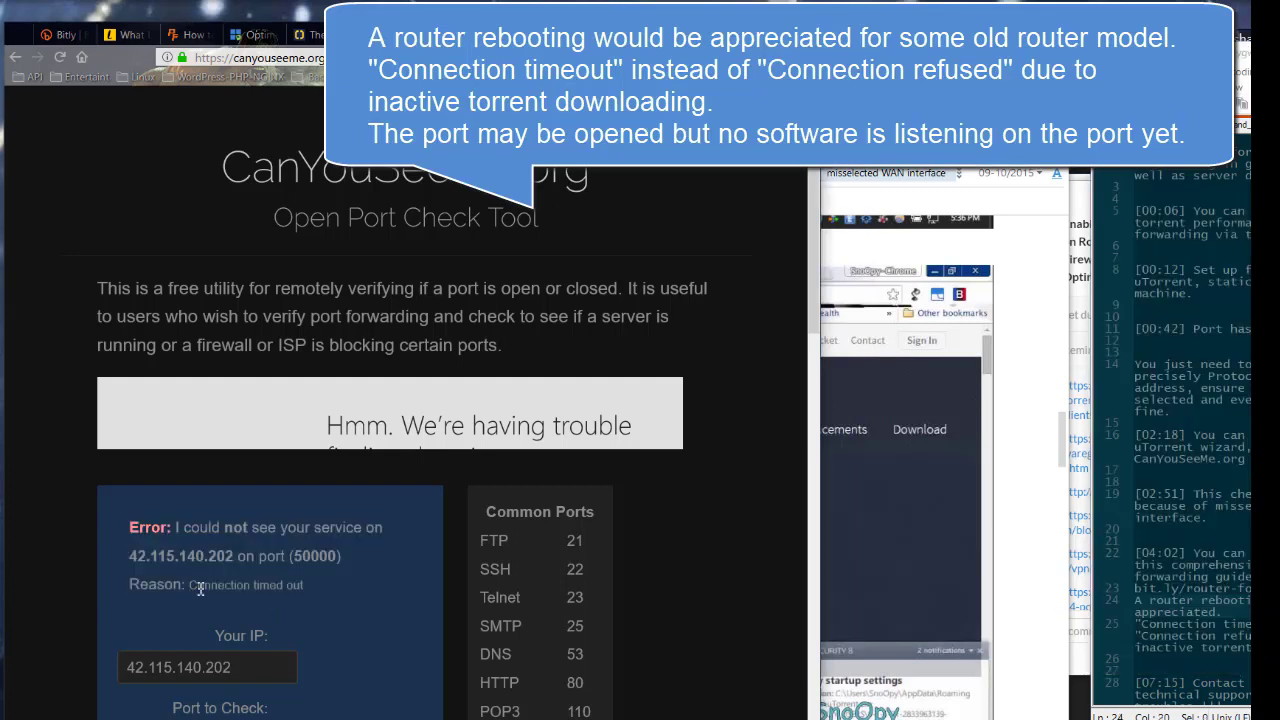
left_click_drag(187, 589, 329, 586)
left_click(319, 570)
double_click(315, 556)
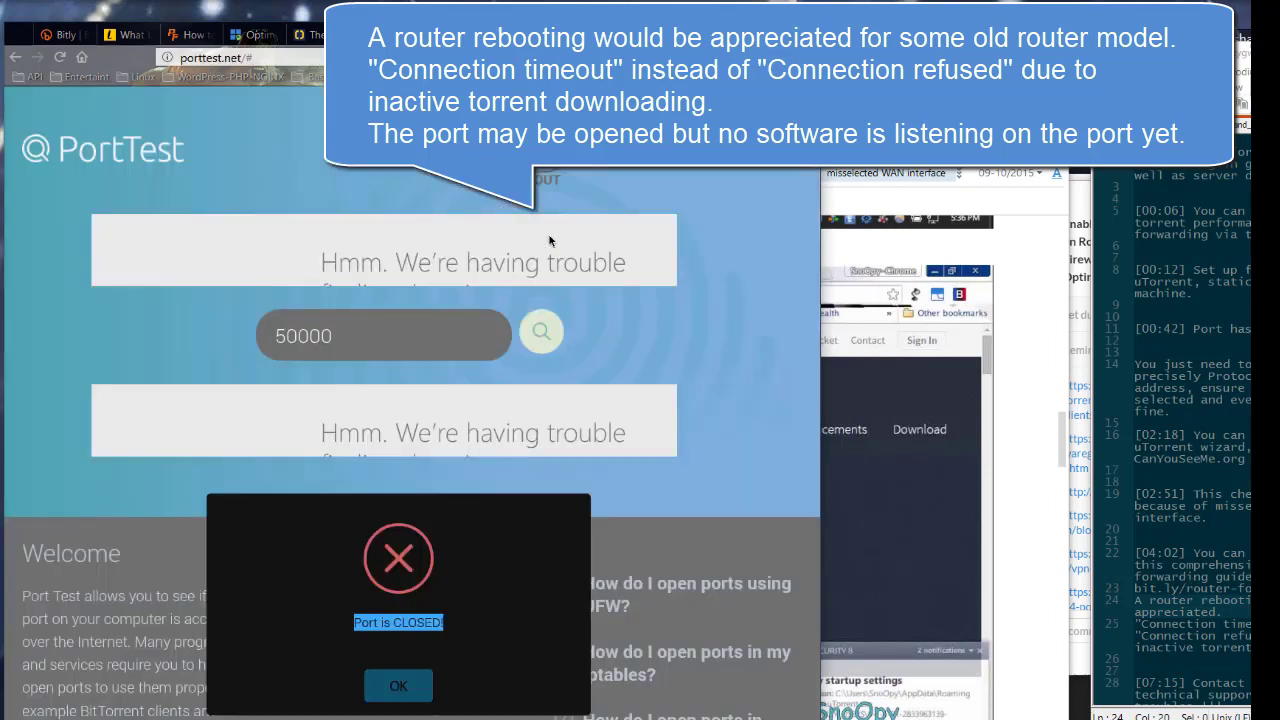
left_click(381, 680)
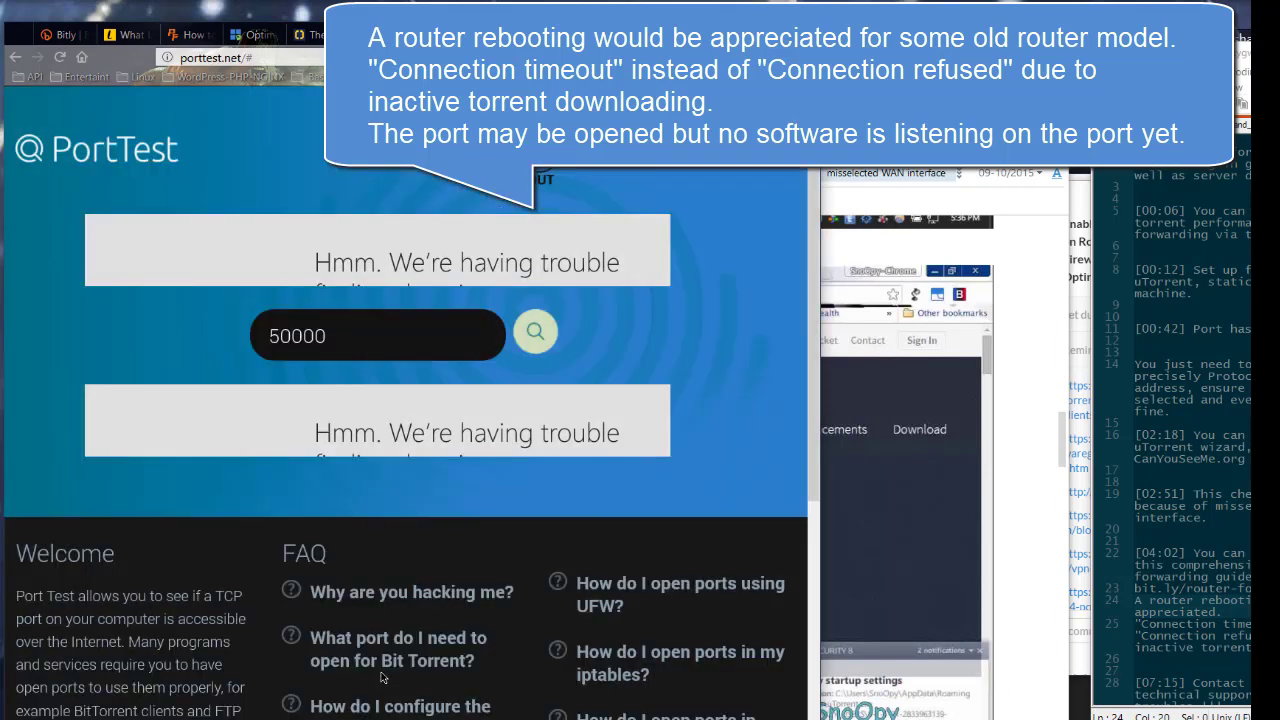
scroll(580, 465, "down", 2)
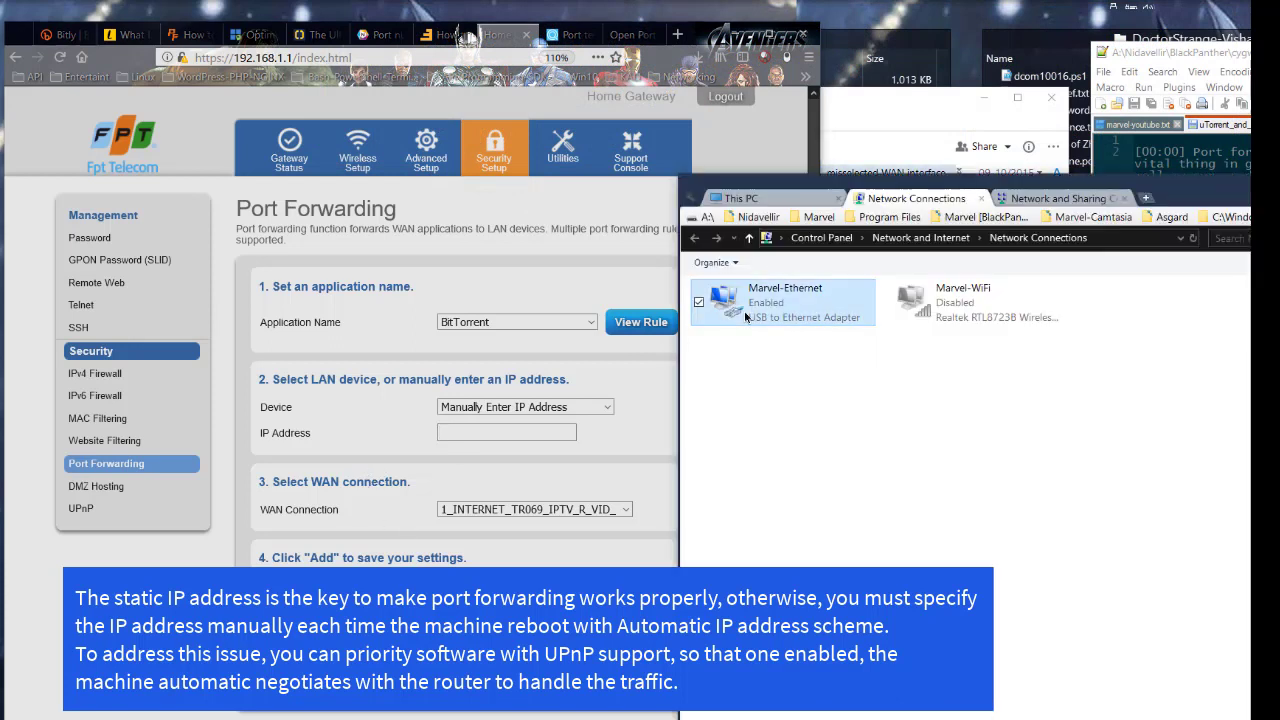
Fill in Marvel-Ethernet's static IPv4 settings as 192.168.1.50, mask 255.255.255.0, gateway 192.168.1.1, and enter 192.168.1.50 as the router's port forwarding IP address
right_click(744, 310)
left_click(792, 464)
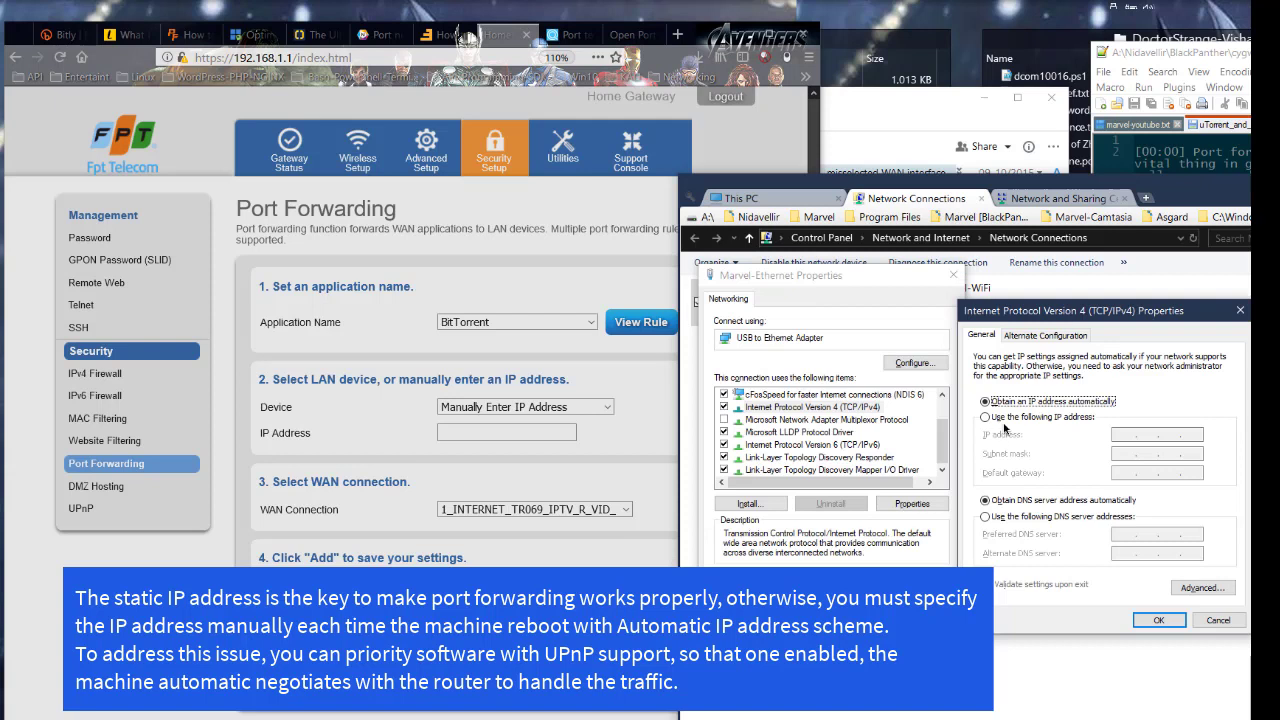
left_click(1005, 418)
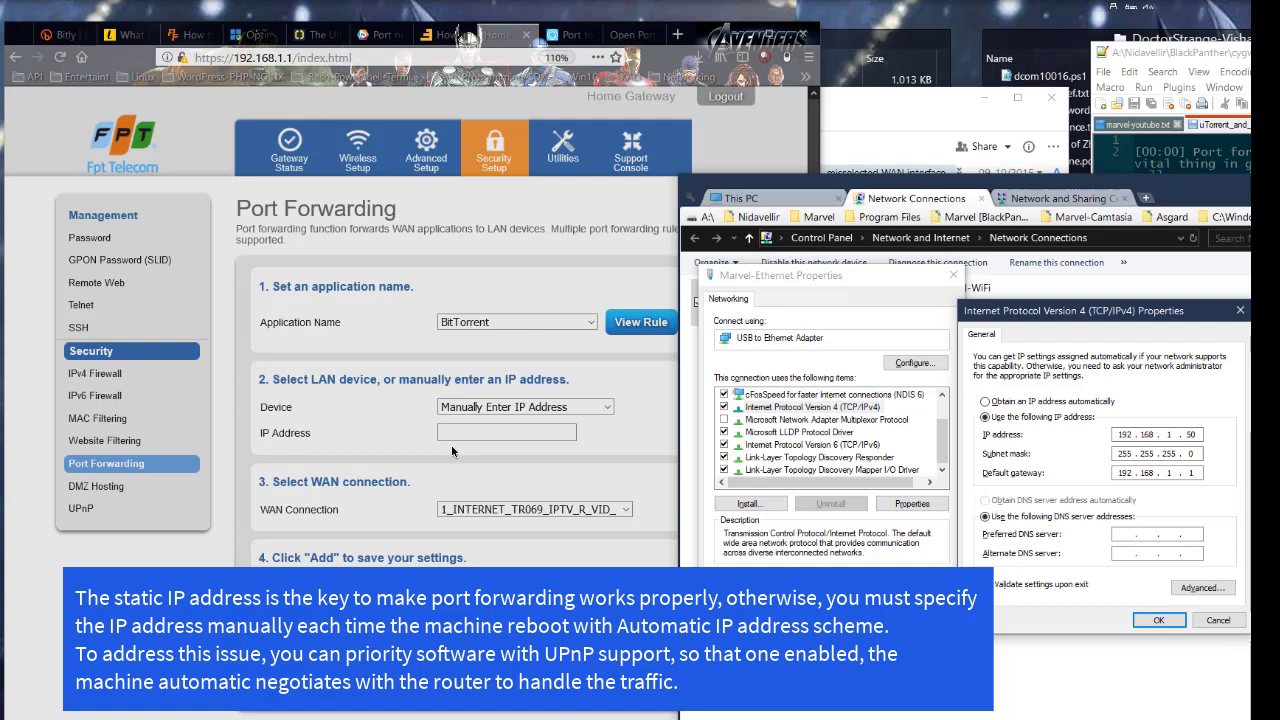
left_click(451, 438)
type("192.168.1.50")
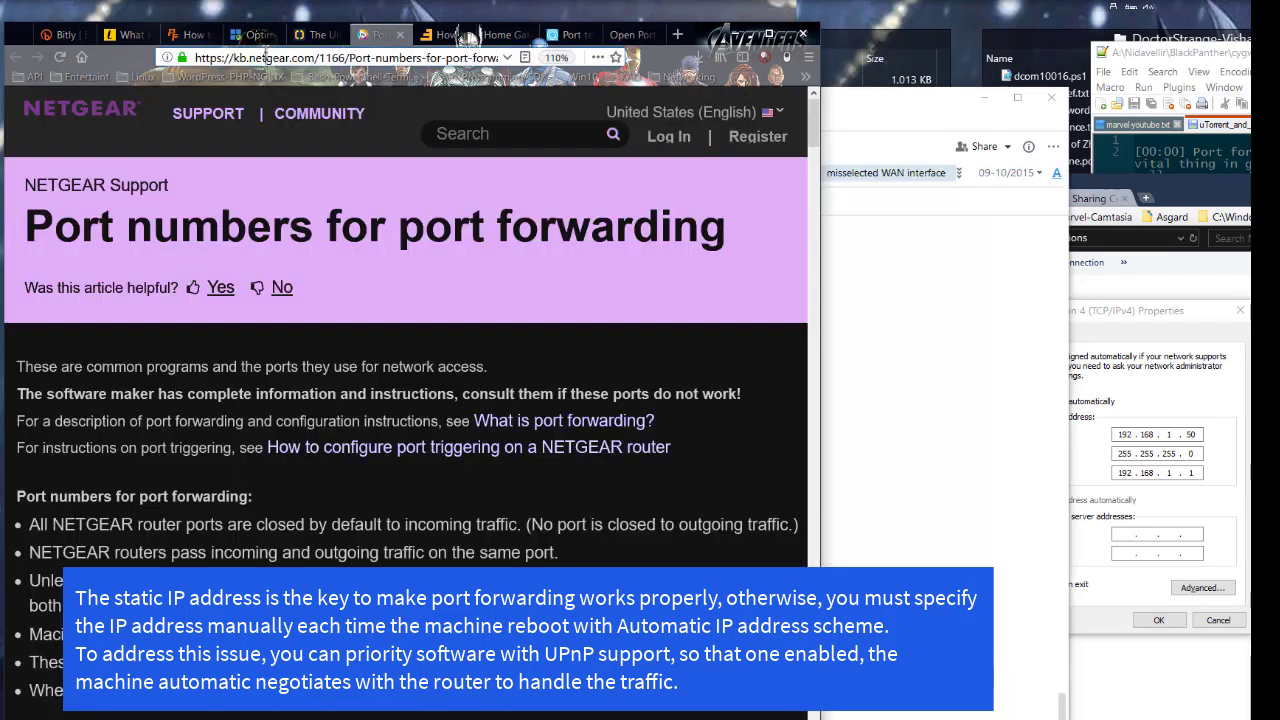
Read the NETGEAR port numbers article, highlighting its domain and the line on router ports being closed by default to incoming traffic
left_click_drag(257, 57, 326, 58)
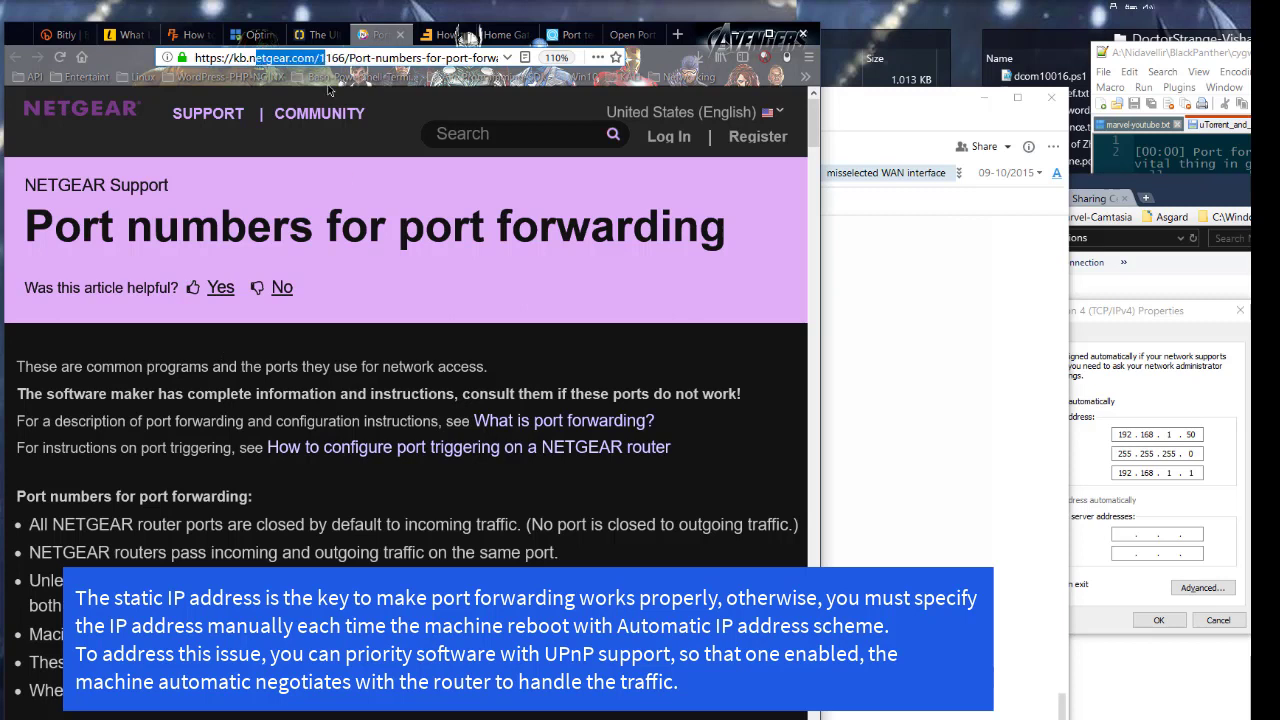
left_click(347, 396)
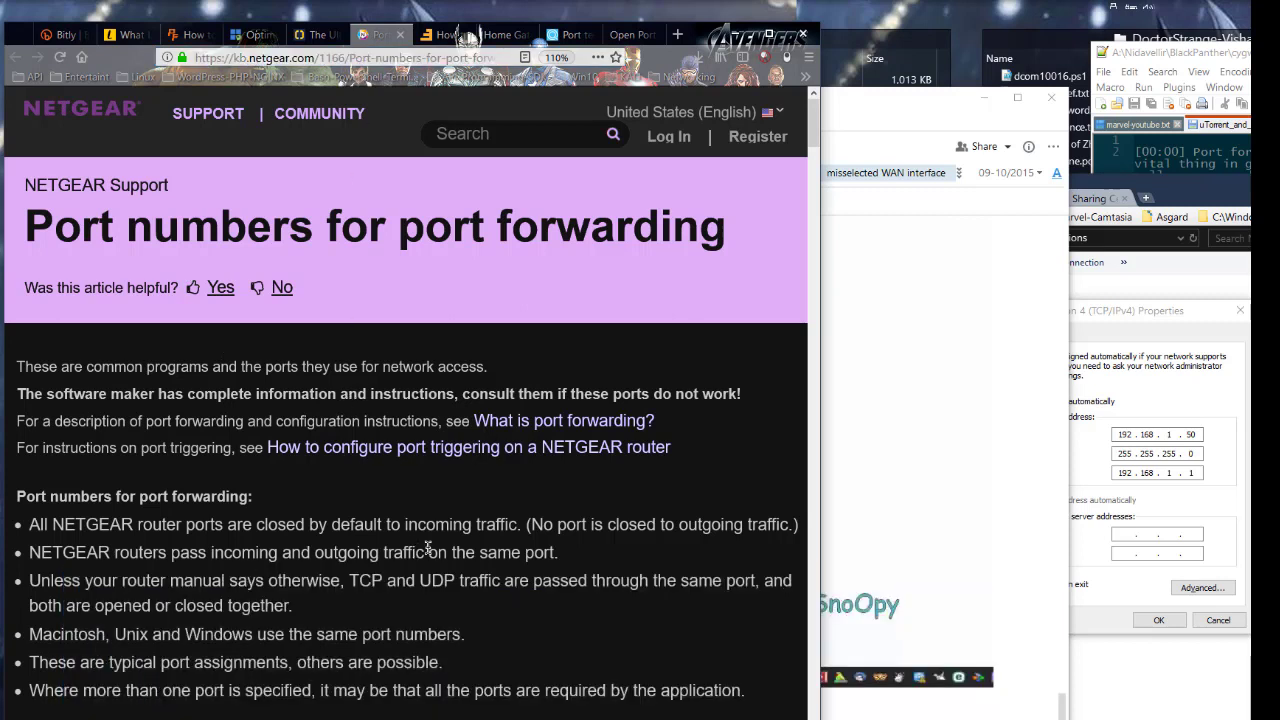
left_click_drag(518, 524, 30, 532)
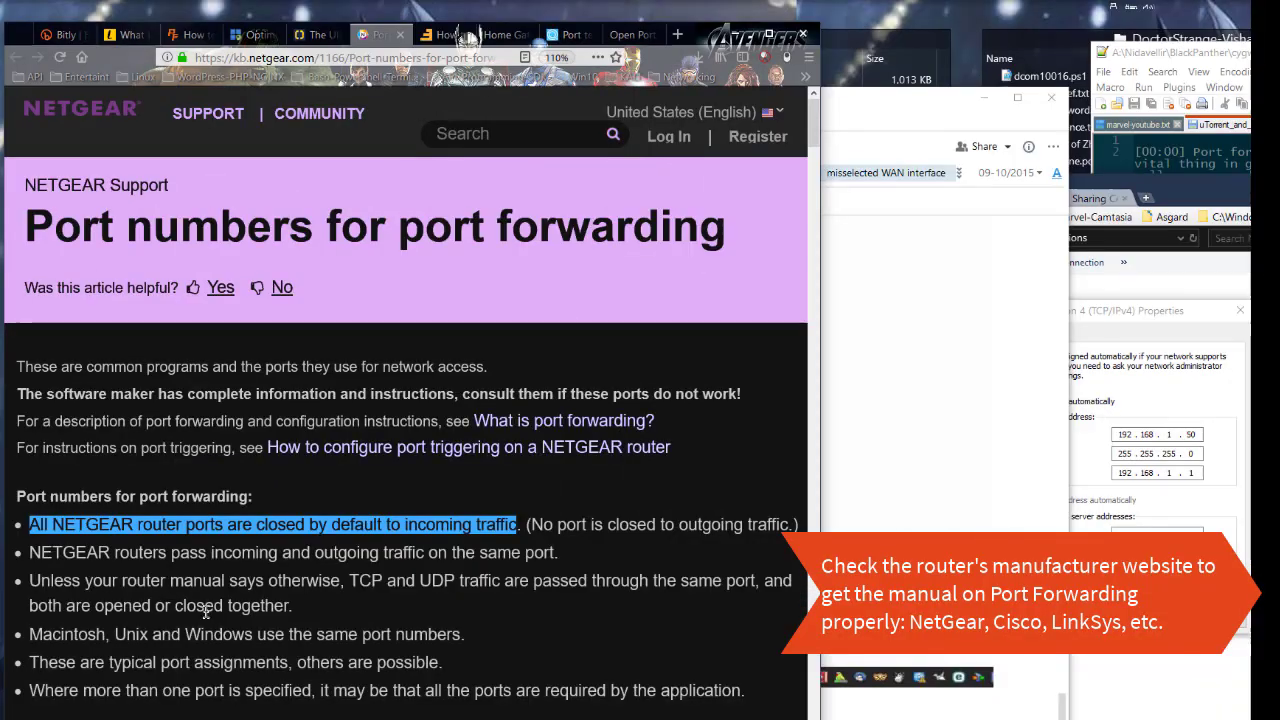
scroll(205, 612, "down", 2)
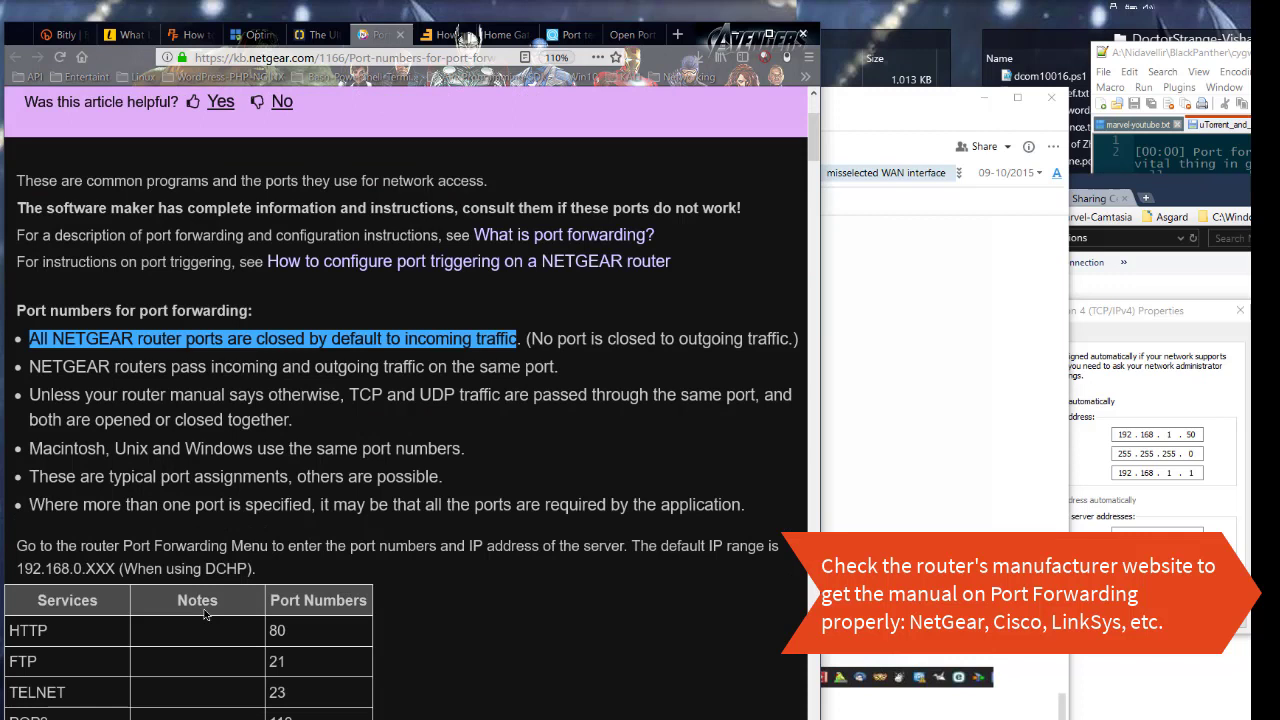
scroll(205, 614, "down", 5)
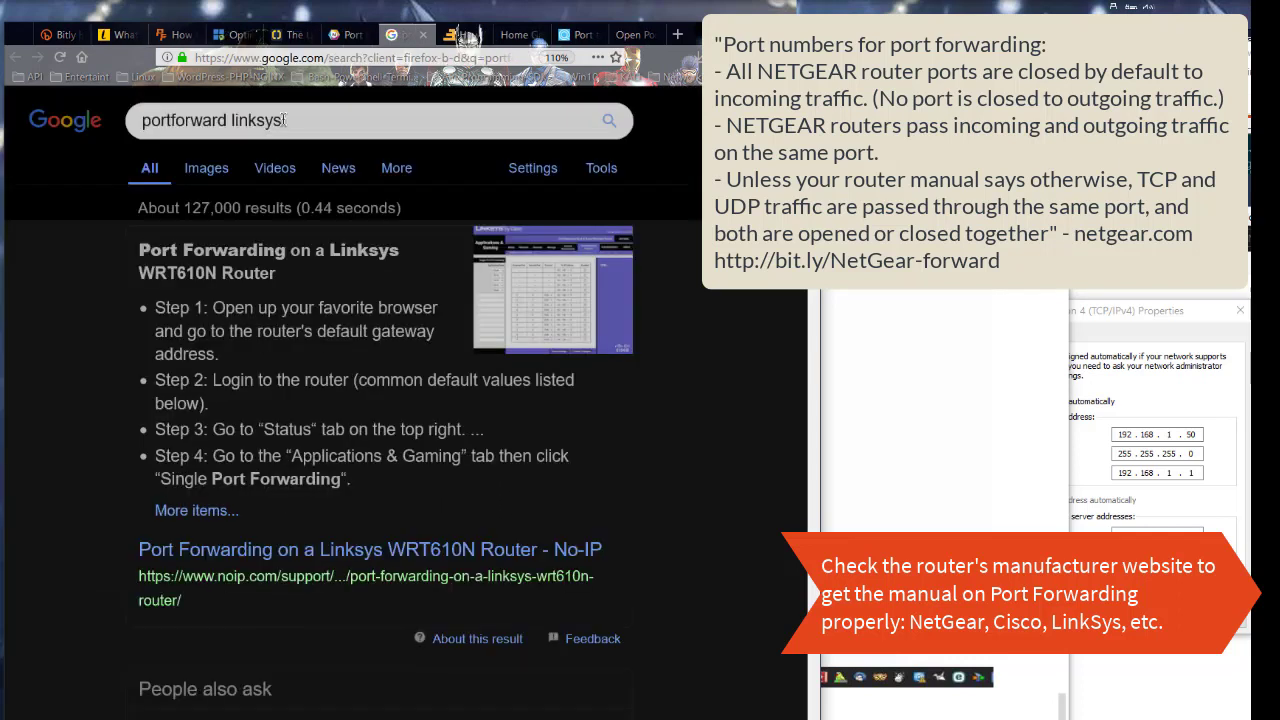
Change the Google query from Linksys to "portforward cisco"
left_click(285, 120)
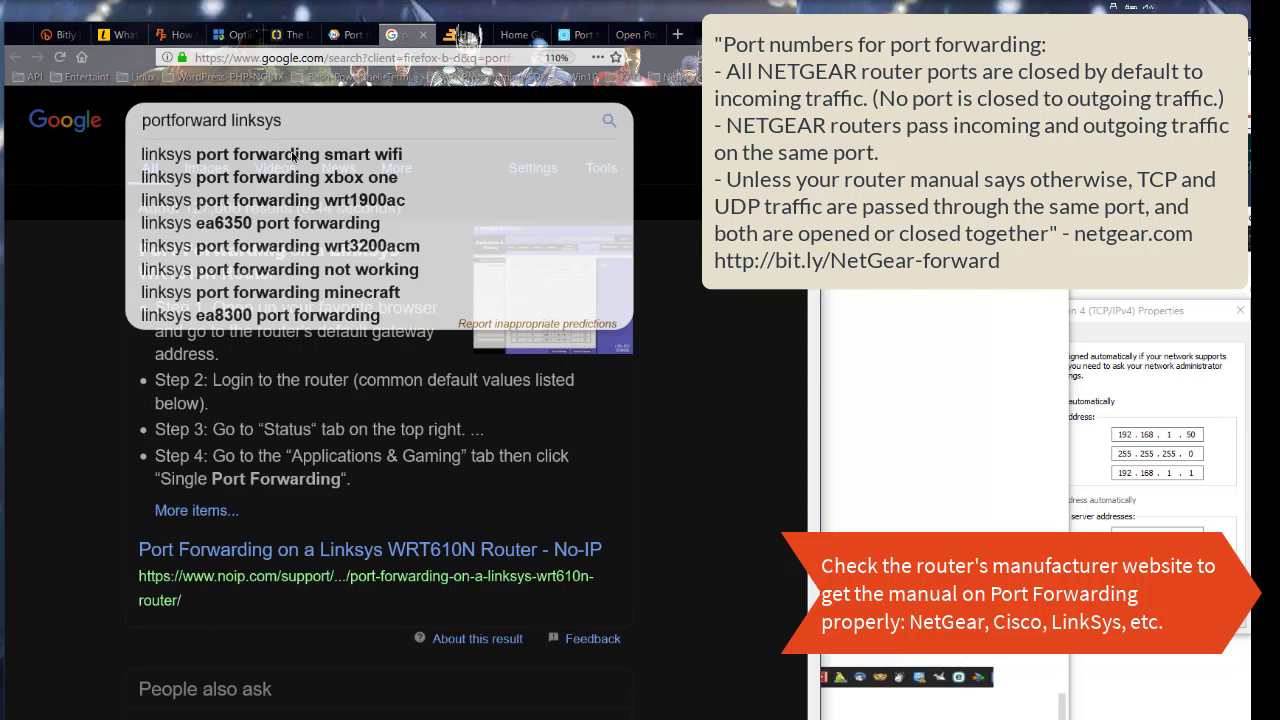
key("ctrl+BackSpace")
type("cisco")
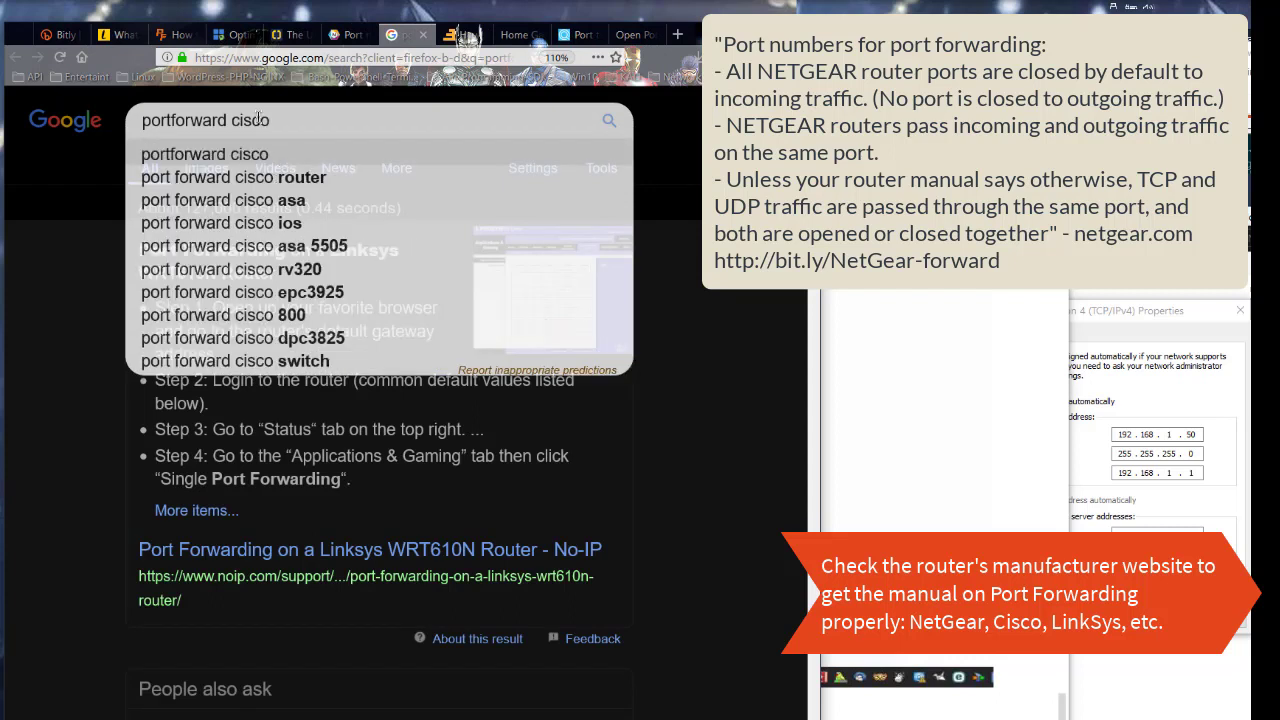
Open No-IP's guide to port forwarding on a Linksys WRT610N router in a new tab and read through its steps
right_click(271, 551)
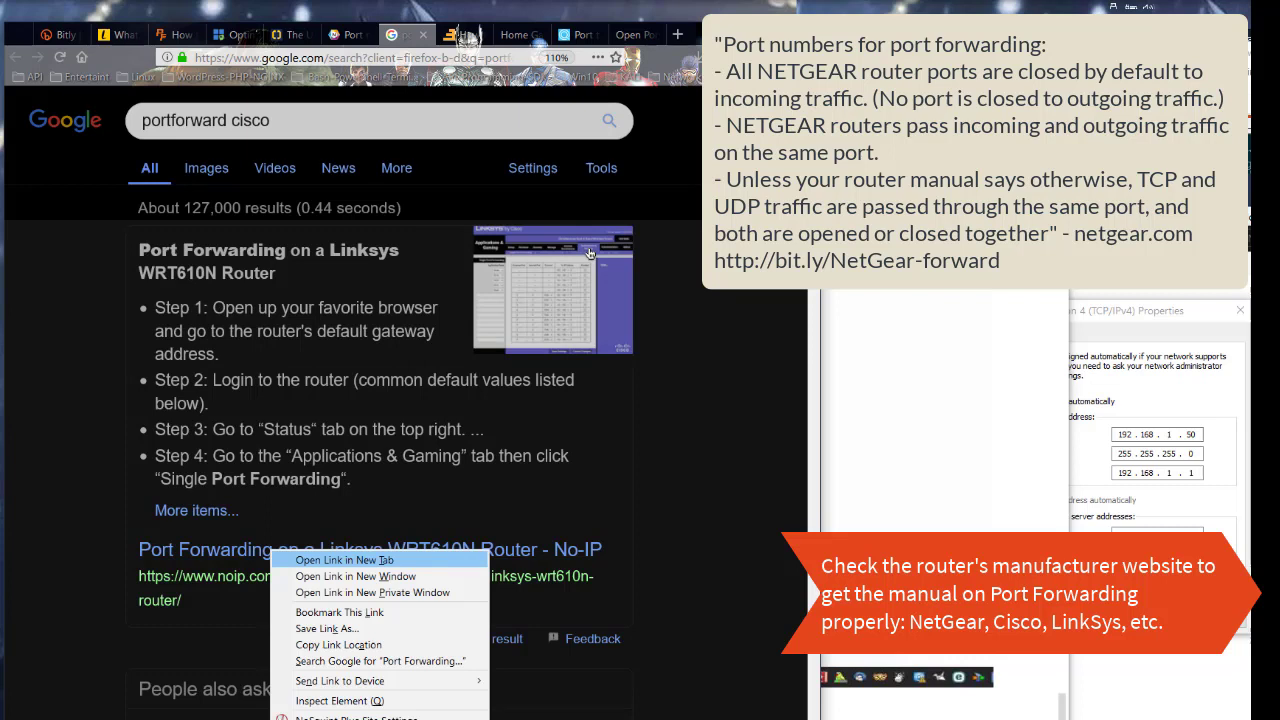
left_click(344, 560)
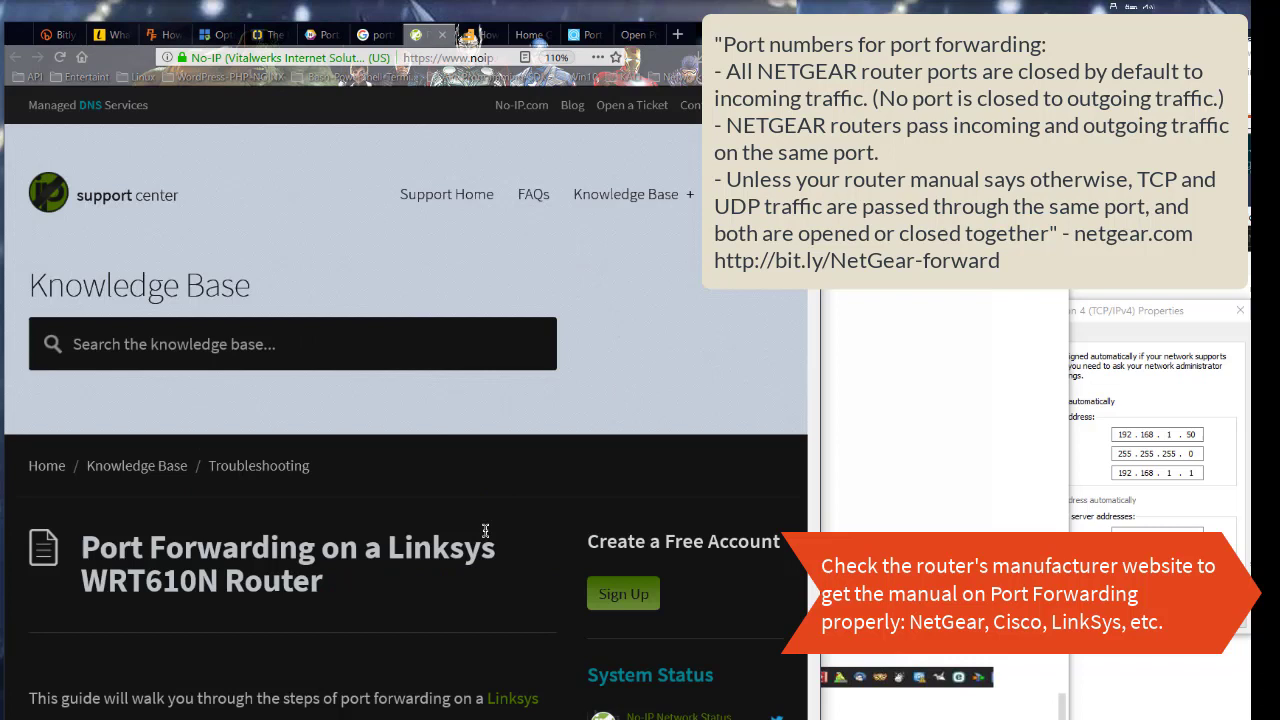
scroll(471, 523, "down", 3)
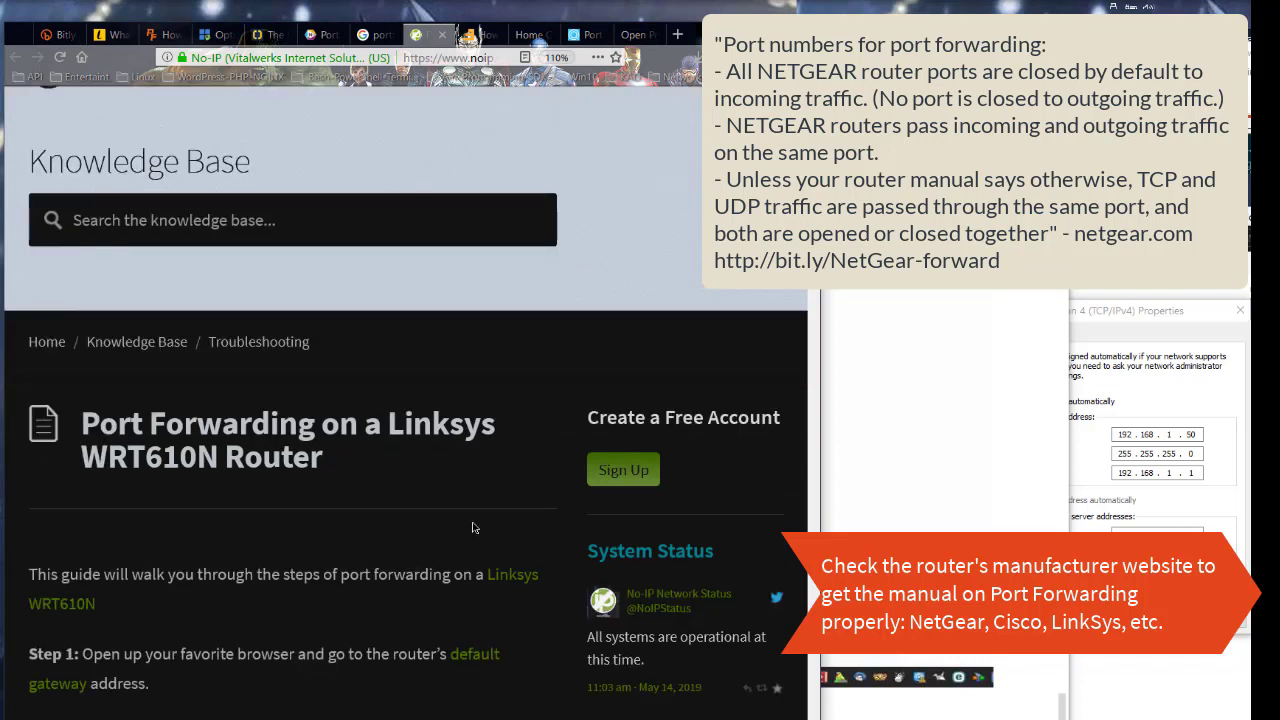
scroll(497, 429, "down", 1)
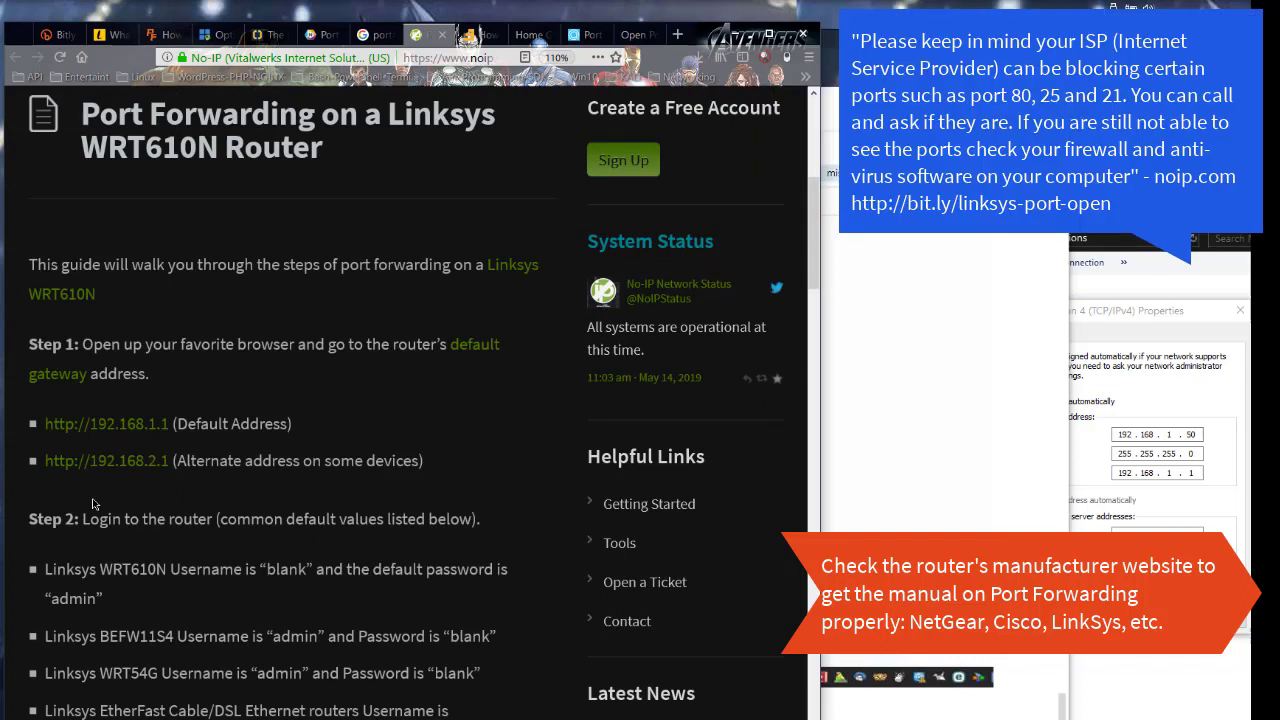
scroll(93, 503, "down", 4)
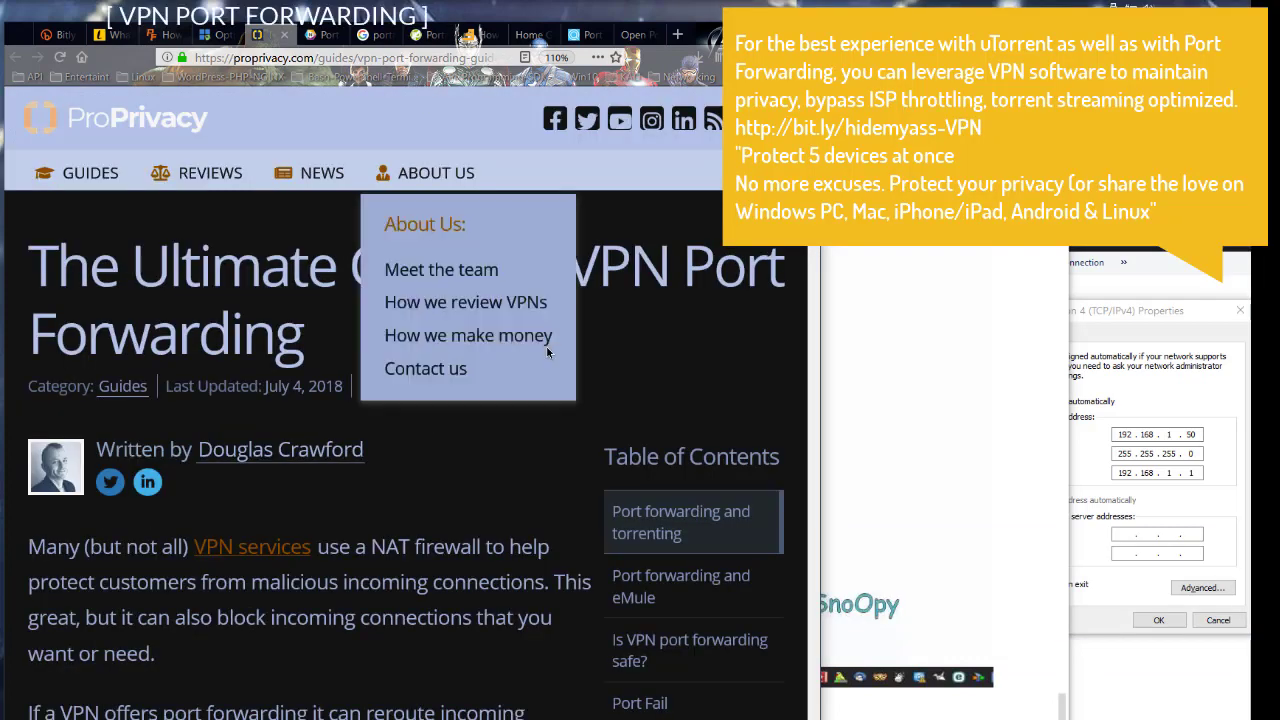
Highlight "VPN Port Forwarding" in the ProPrivacy guide's title and the opening sentence on NAT firewalls, and skim down to the eMule section
left_click_drag(574, 285, 702, 314)
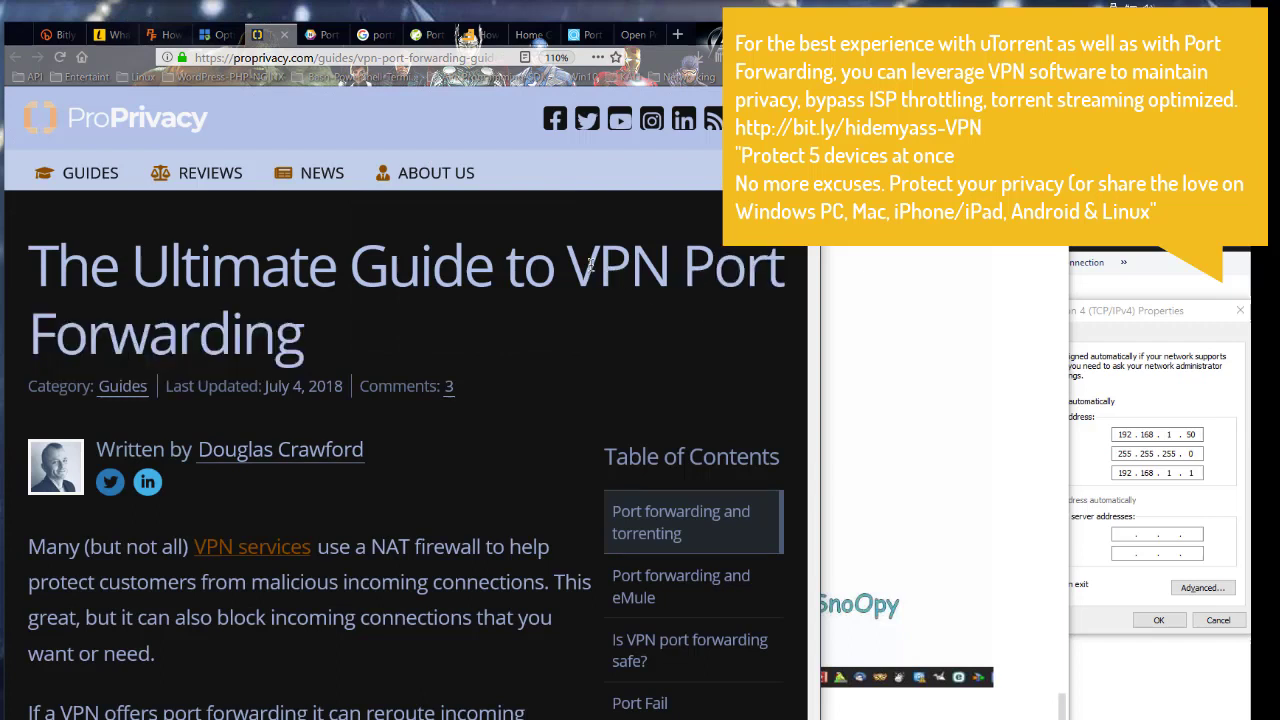
left_click_drag(566, 265, 306, 345)
left_click(400, 57)
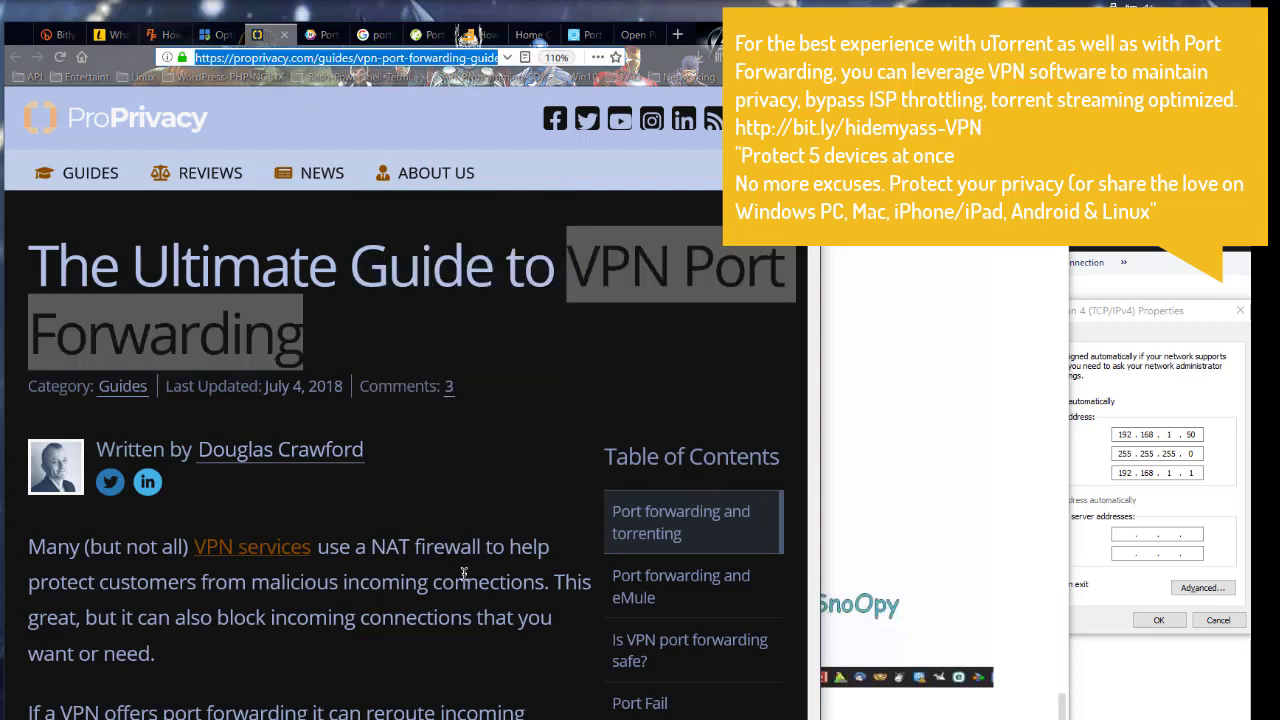
left_click(500, 582)
left_click_drag(500, 582, 22, 545)
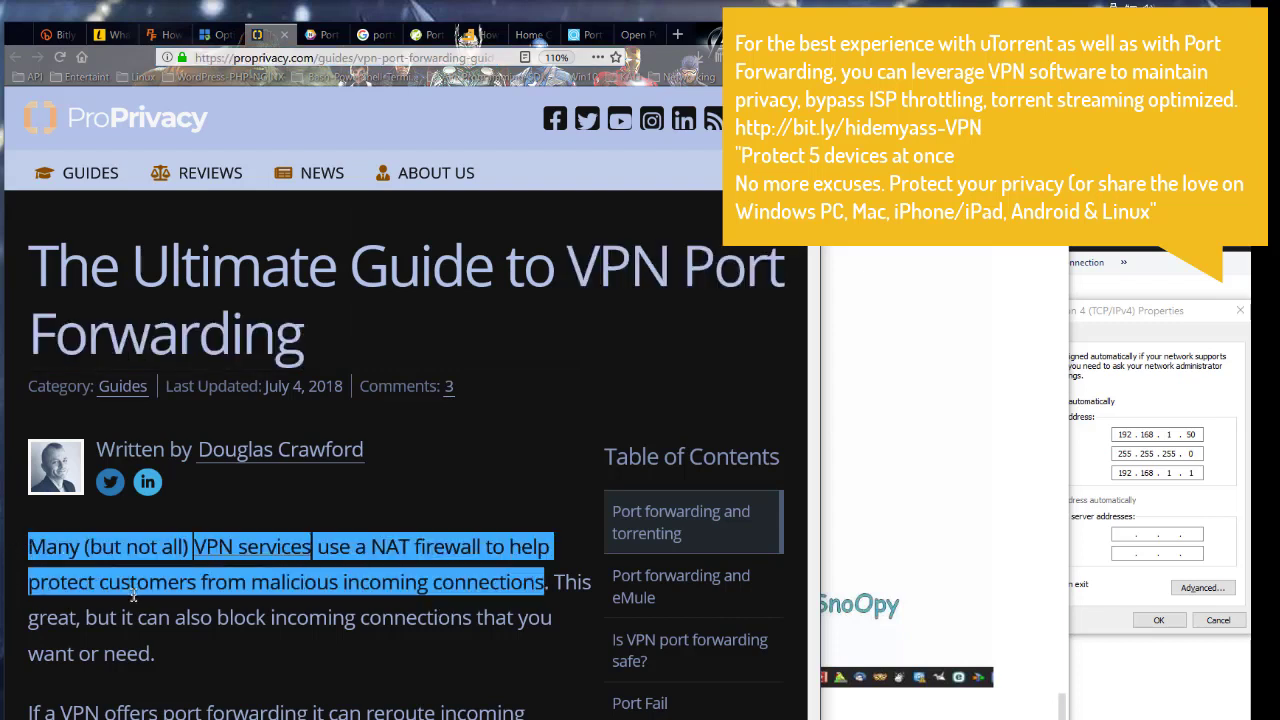
left_click(304, 670)
scroll(395, 620, "down", 15)
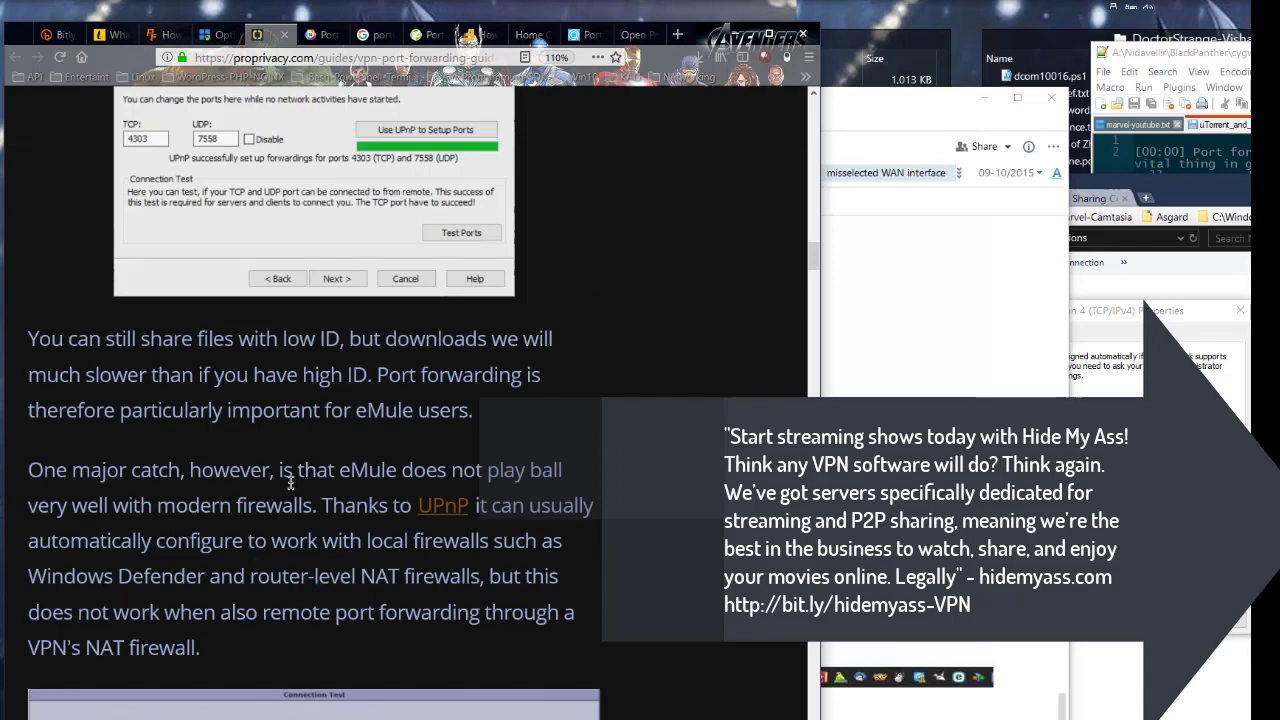
Highlight the statement in the ProPrivacy guide's eMule section on UPnP automatically configuring local and router-level NAT firewalls
left_click_drag(314, 505, 478, 575)
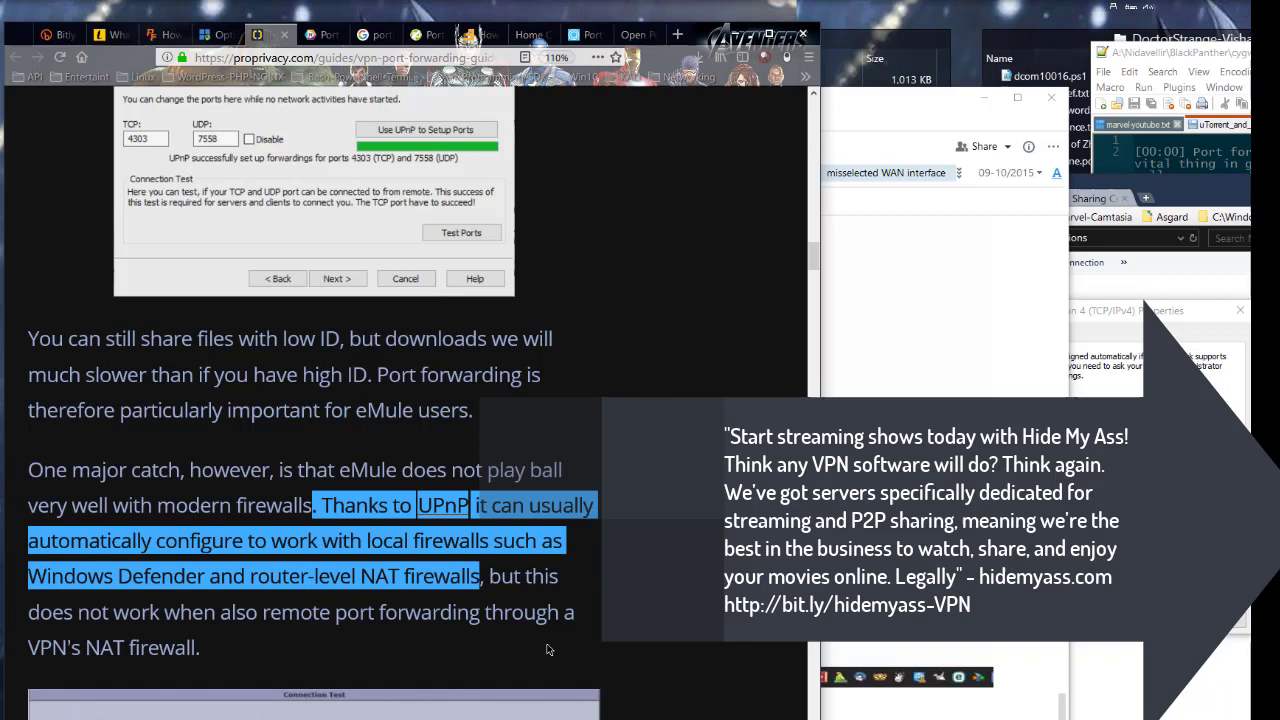
Switch to PortForward's uTorrent guide, find the section on where to download torrents, and highlight "Torrent Search Engine" in its heading
scroll(525, 640, "down", 10)
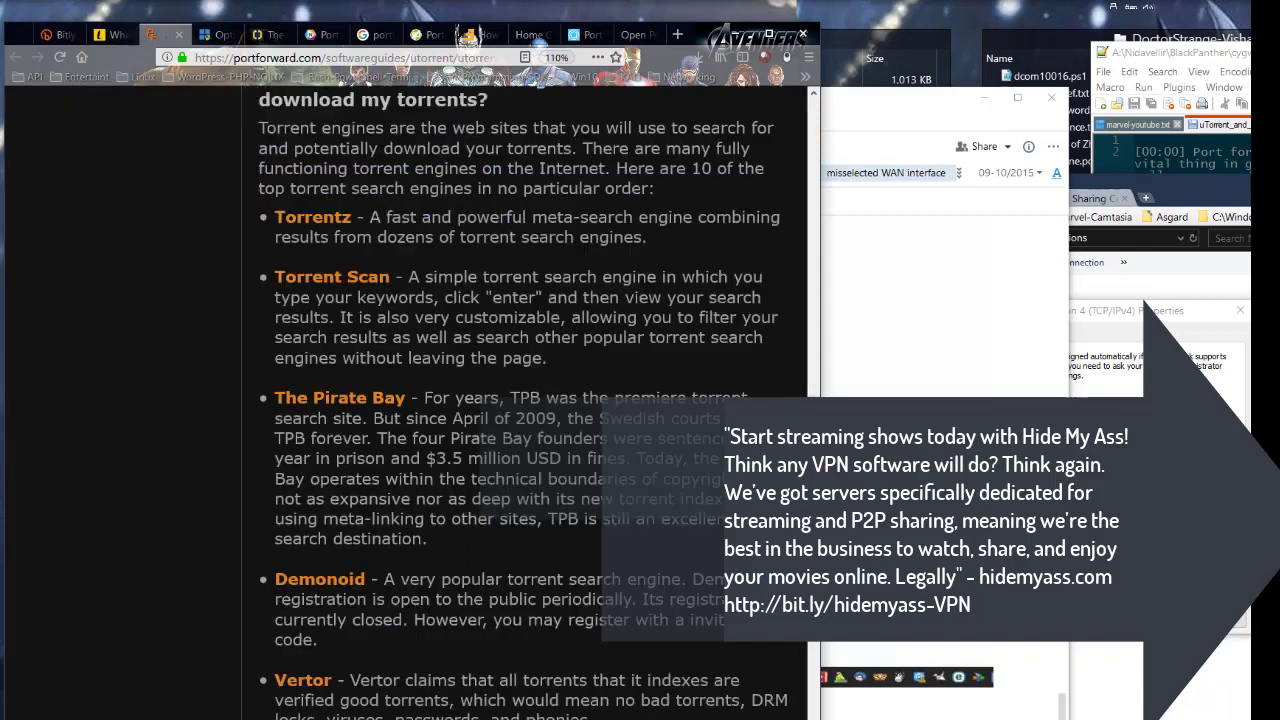
scroll(548, 424, "up", 3)
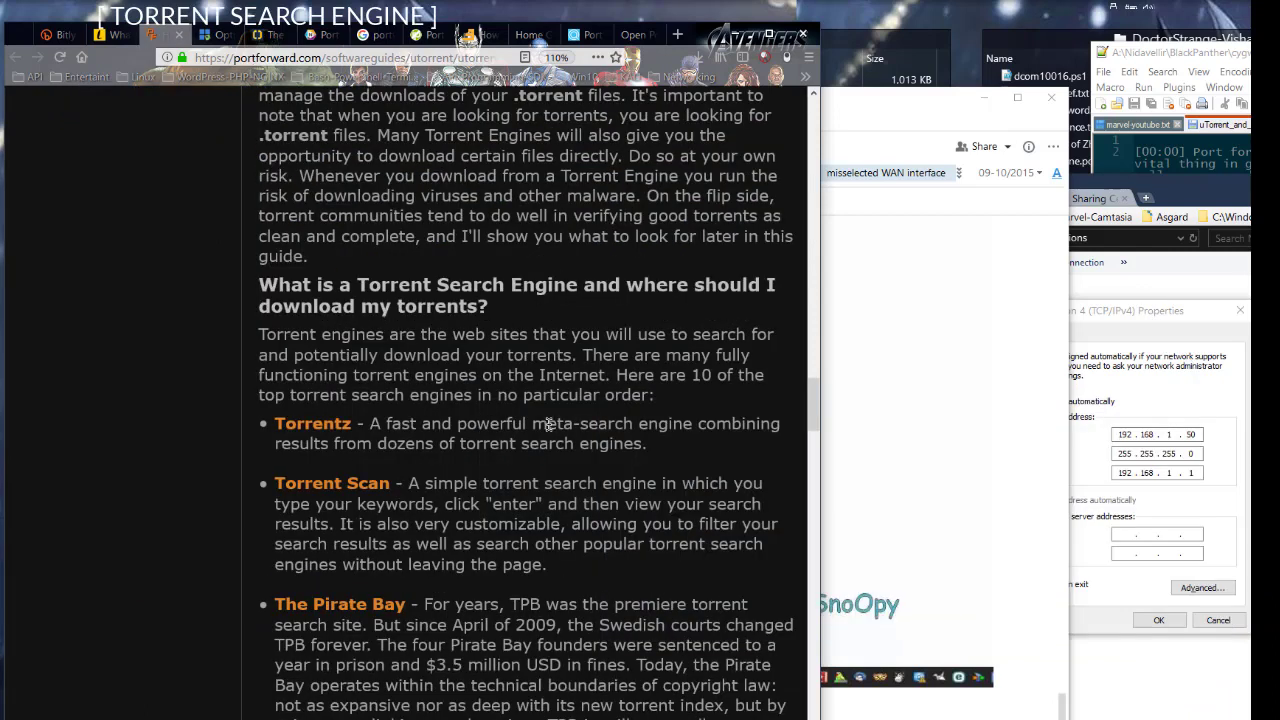
left_click_drag(356, 285, 582, 285)
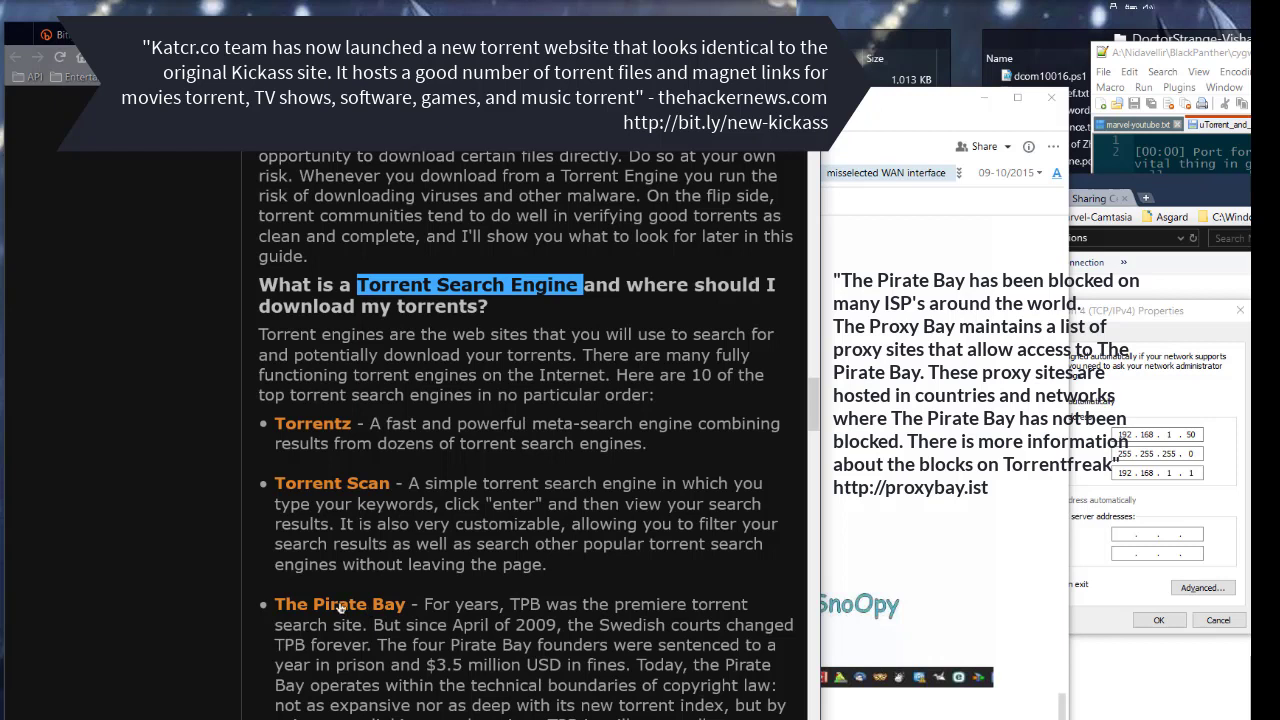
left_click(381, 644)
Highlight "Torrent to Download based on Seeders, Leachers, and Verification" in the torrent selection heading, and "Seeder" in the subheading "What is a Seeder?"
scroll(415, 481, "down", 10)
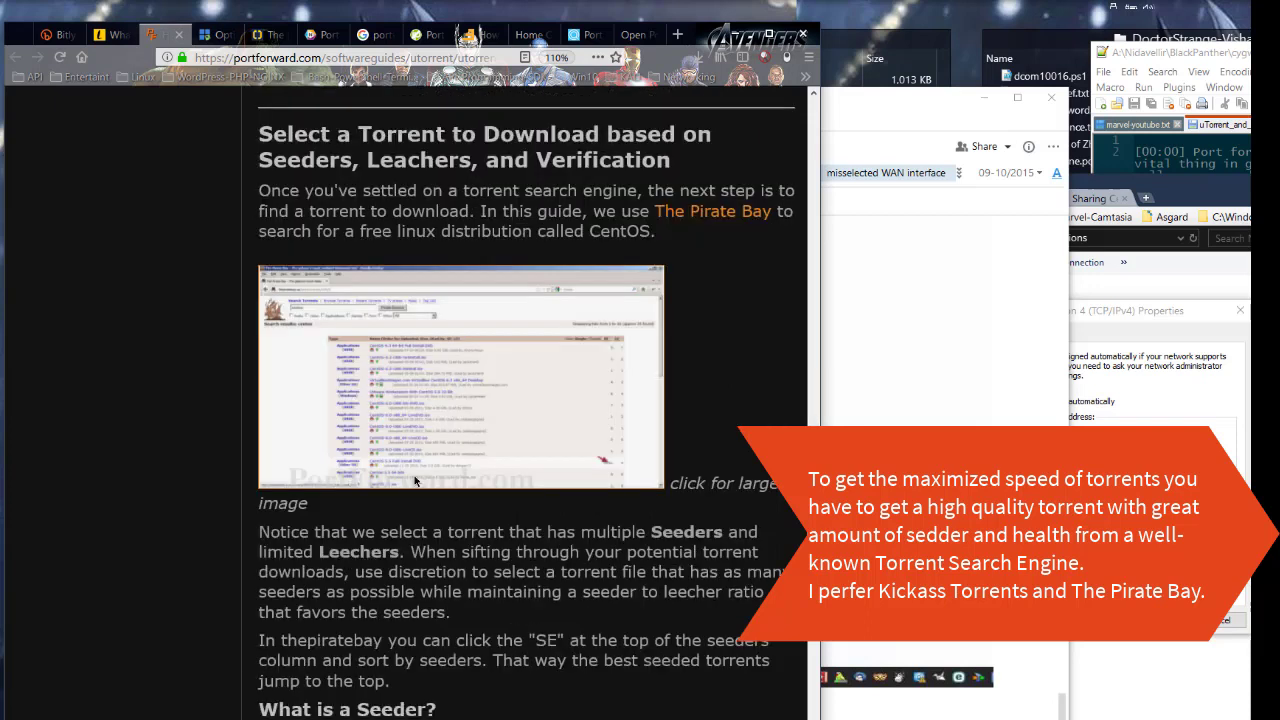
left_click_drag(358, 134, 691, 158)
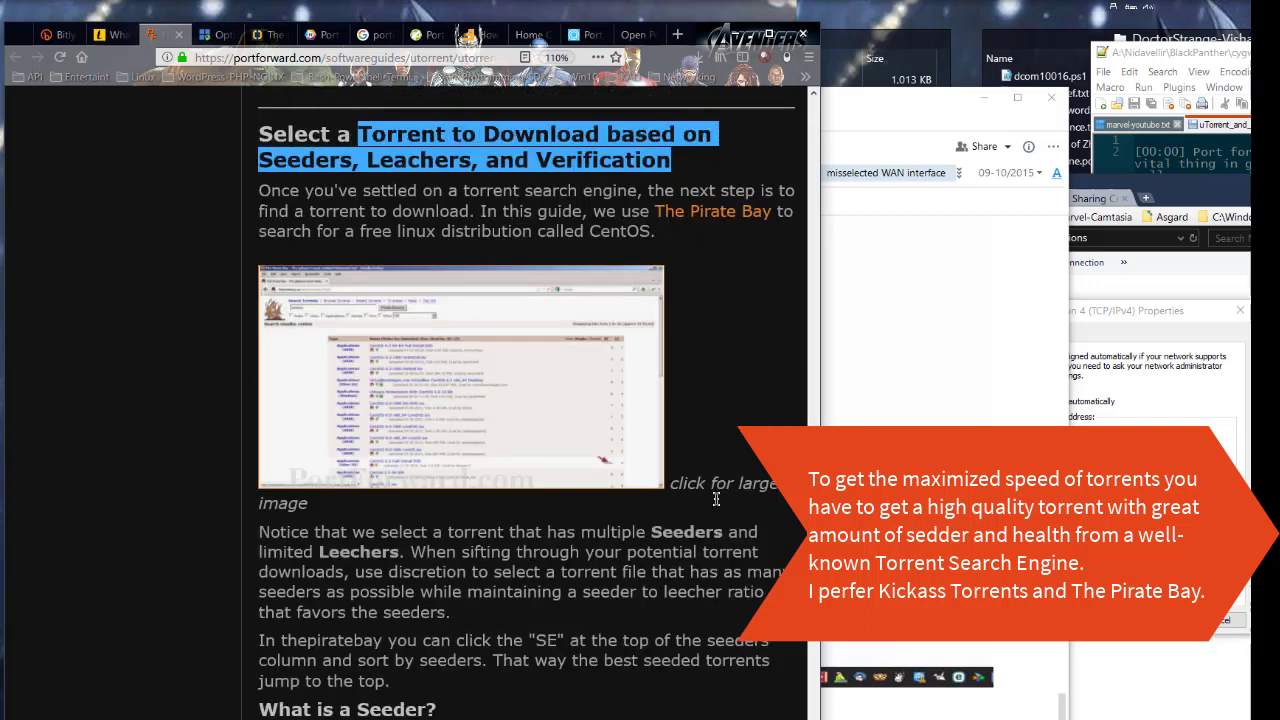
double_click(362, 555)
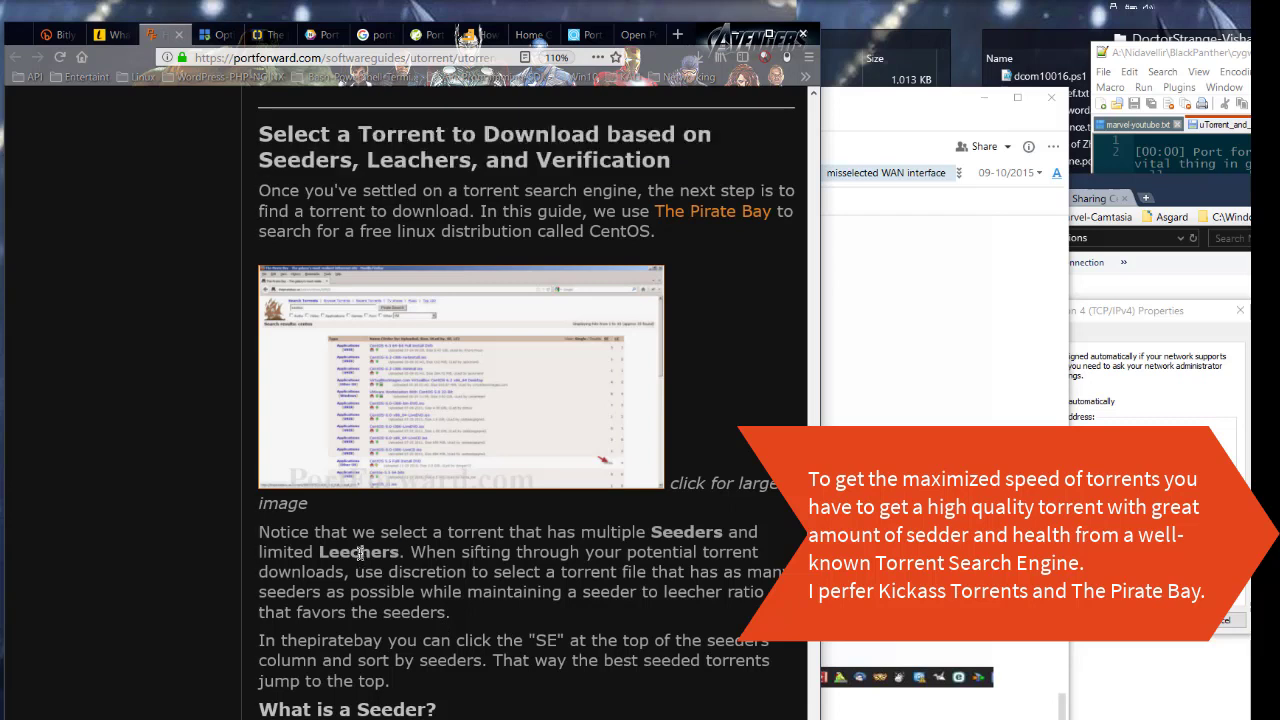
double_click(546, 640)
double_click(372, 709)
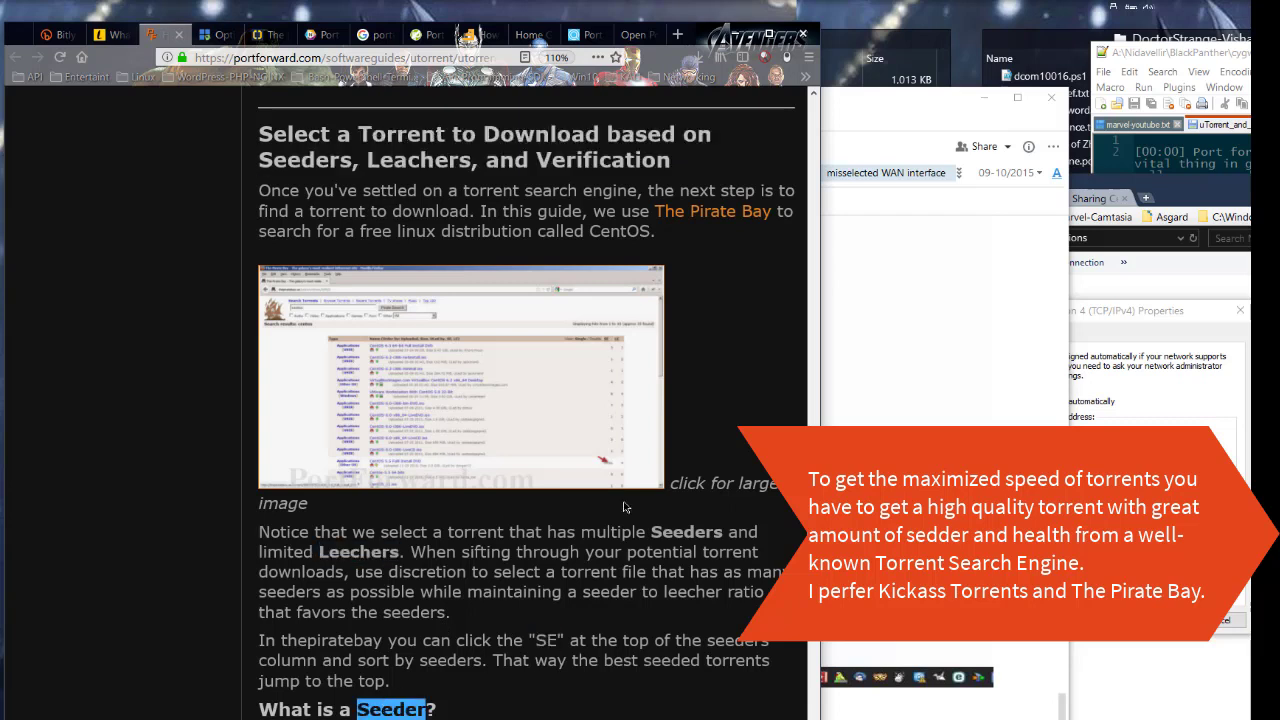